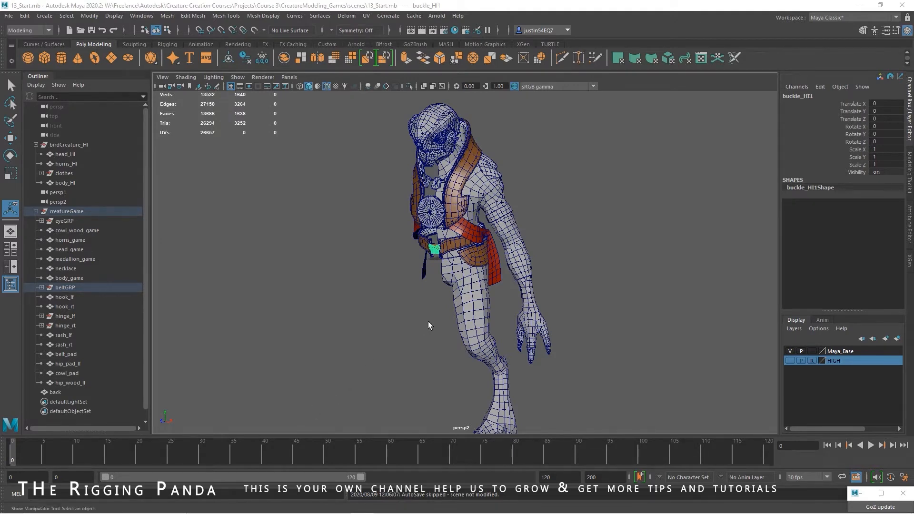
# Examine the creature's head and eye mesh up close.
pyautogui.keyDown('alt'); pyautogui.moveTo(452, 194); pyautogui.dragTo(465, 288, button='middle'); pyautogui.keyUp('alt')
pyautogui.keyDown('alt'); pyautogui.moveTo(465, 288); pyautogui.dragTo(699, 278, button='right'); pyautogui.keyUp('alt')
pyautogui.keyDown('alt'); pyautogui.moveTo(699, 277); pyautogui.dragTo(495, 249); pyautogui.keyUp('alt')
pyautogui.keyDown('alt'); pyautogui.moveTo(495, 249); pyautogui.dragTo(529, 298, button='middle'); pyautogui.keyUp('alt')
pyautogui.keyDown('alt'); pyautogui.moveTo(529, 298); pyautogui.dragTo(653, 270, button='right'); pyautogui.keyUp('alt')
pyautogui.keyDown('alt'); pyautogui.moveTo(455, 228); pyautogui.dragTo(471, 204); pyautogui.keyUp('alt')
pyautogui.keyDown('alt'); pyautogui.moveTo(471, 204); pyautogui.dragTo(459, 244, button='middle'); pyautogui.keyUp('alt')
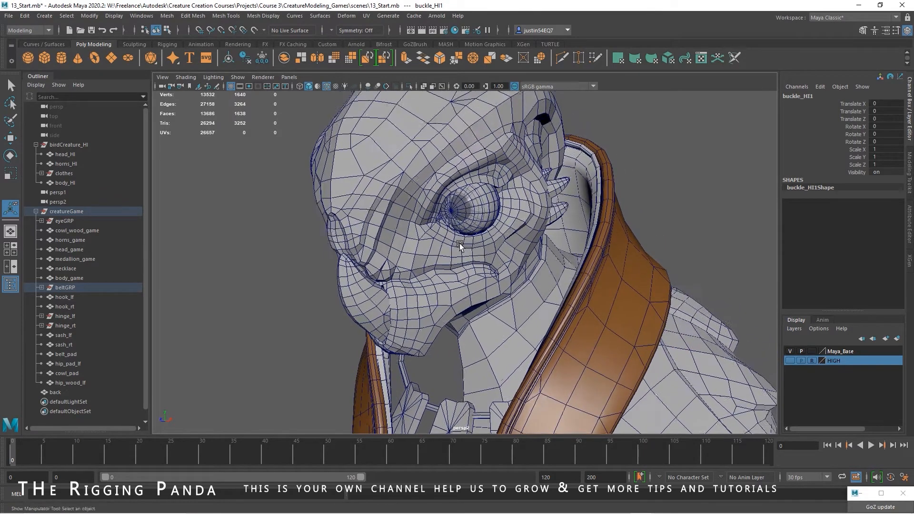
pyautogui.keyDown('alt'); pyautogui.moveTo(459, 244); pyautogui.dragTo(526, 187, button='right'); pyautogui.keyUp('alt')
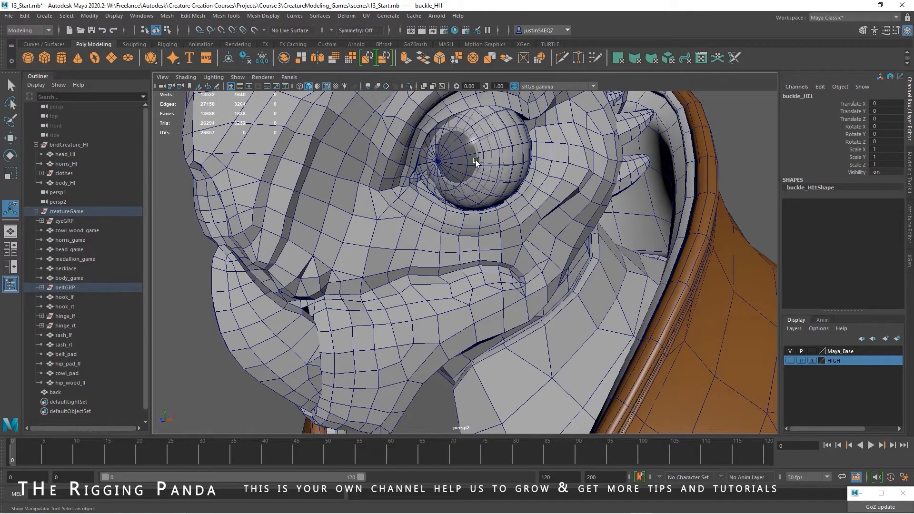
# Open the UV Editor, dock it beside the Outliner in a narrower area, and move the UV Toolkit clear of it.
pyautogui.click(702, 58)
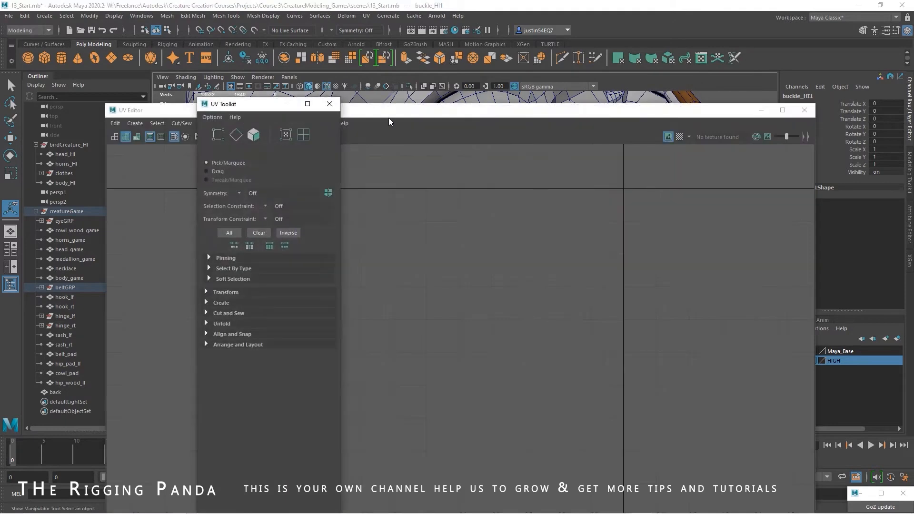
pyautogui.moveTo(437, 115); pyautogui.dragTo(10, 99)
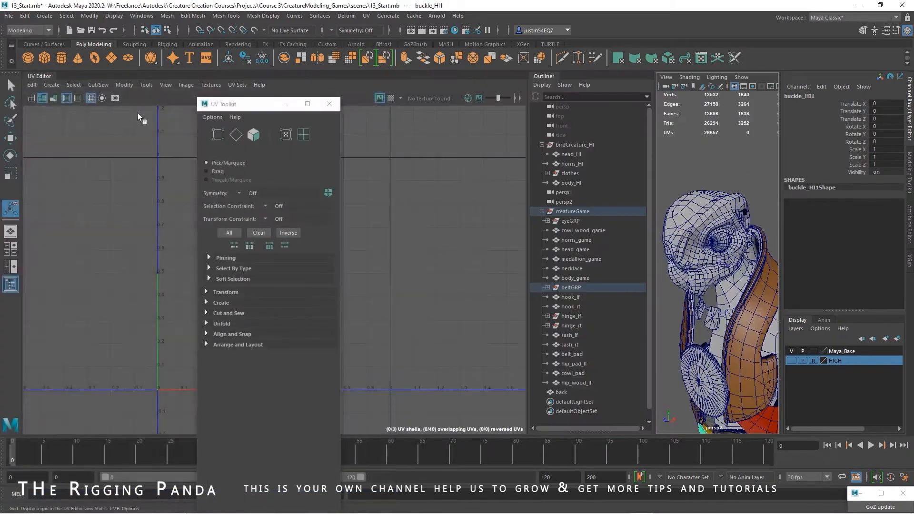
pyautogui.moveTo(525, 139); pyautogui.dragTo(372, 139)
pyautogui.moveTo(232, 103); pyautogui.dragTo(438, 79)
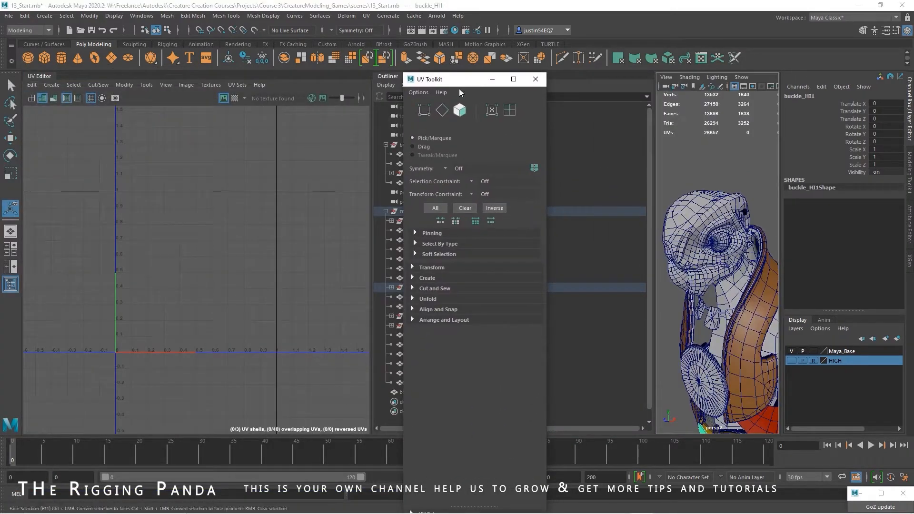
# Open an enlarged Hypershade and rename the blinn7 material as eyeOuter.
pyautogui.click(455, 30)
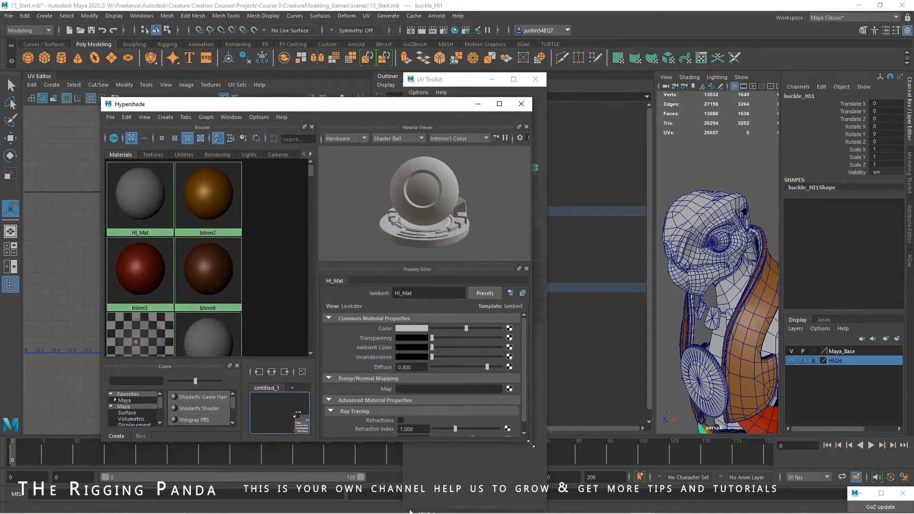
pyautogui.moveTo(531, 444); pyautogui.dragTo(697, 452)
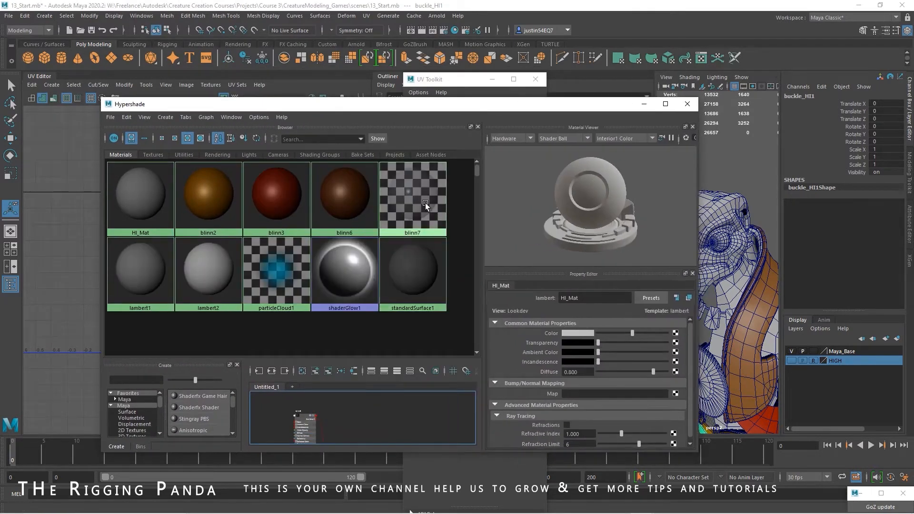
pyautogui.click(424, 203)
pyautogui.write('eyeOuter')
pyautogui.press('Return')
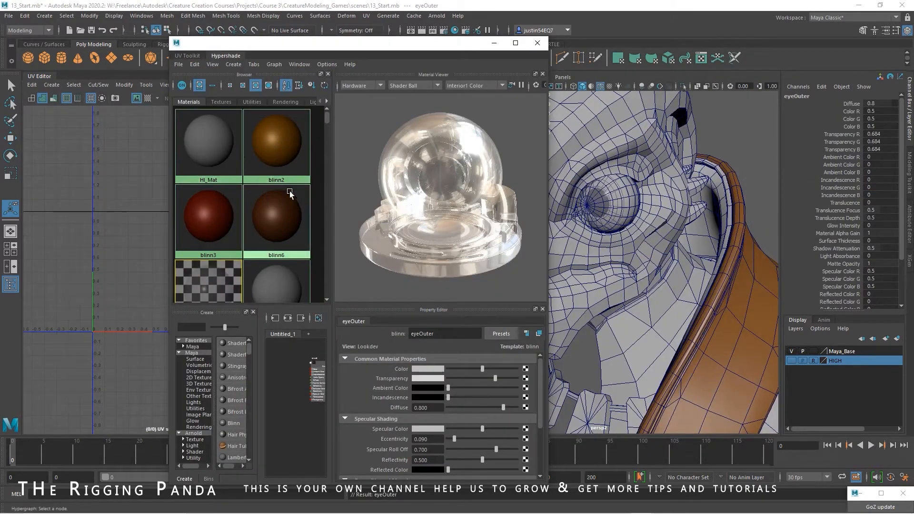
# Select the objects that use the eyeOuter material and move the Hypershade aside to uncover the UV layout.
pyautogui.scroll(-1, 289, 191)
pyautogui.moveTo(170, 190); pyautogui.dragTo(79, 190)
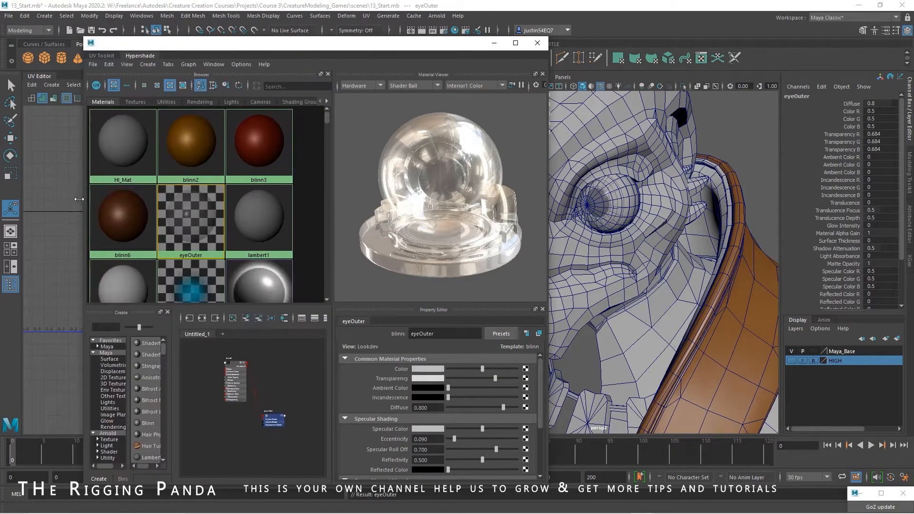
pyautogui.rightClick(182, 209)
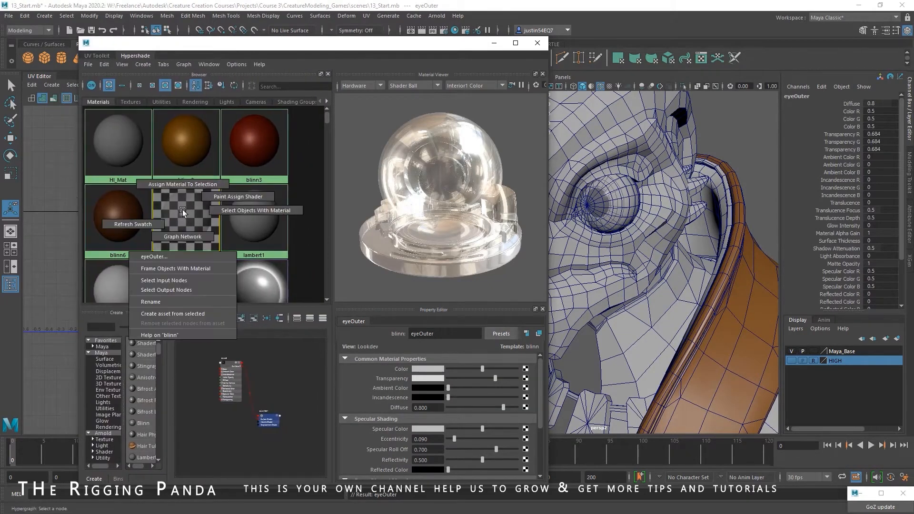
pyautogui.click(234, 210)
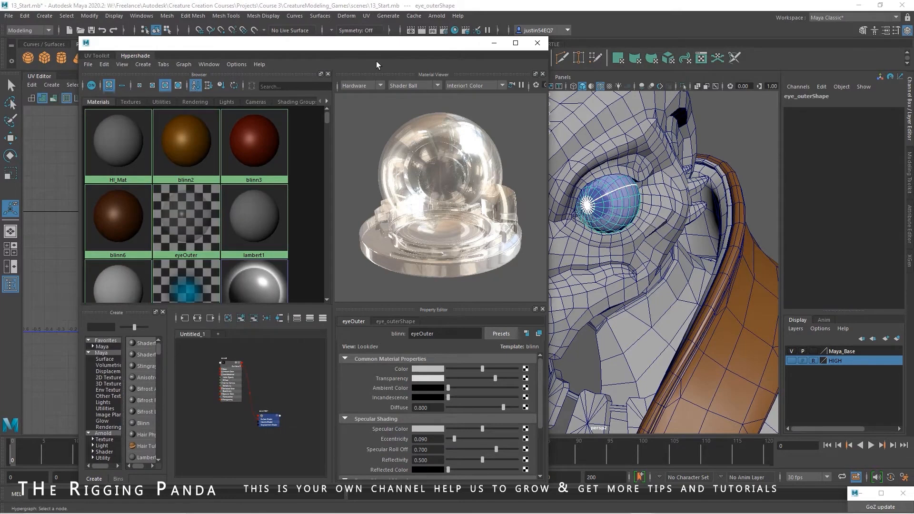
pyautogui.moveTo(386, 44); pyautogui.dragTo(663, 78)
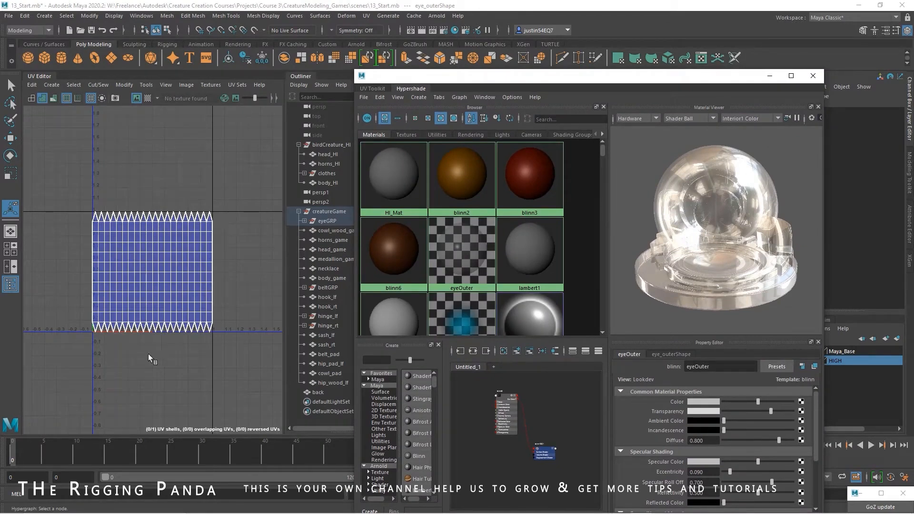
# Select the outer eye's entire UV shell and display the checker map on the eyeball.
pyautogui.doubleClick(175, 334)
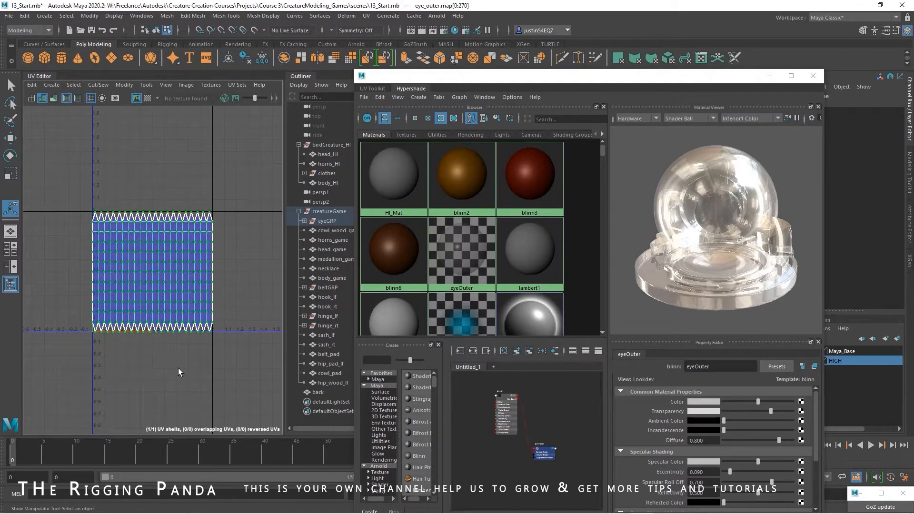
pyautogui.moveTo(650, 81); pyautogui.dragTo(422, 315)
pyautogui.click(147, 98)
pyautogui.keyDown('alt'); pyautogui.moveTo(599, 227); pyautogui.dragTo(686, 223, button='right'); pyautogui.keyUp('alt')
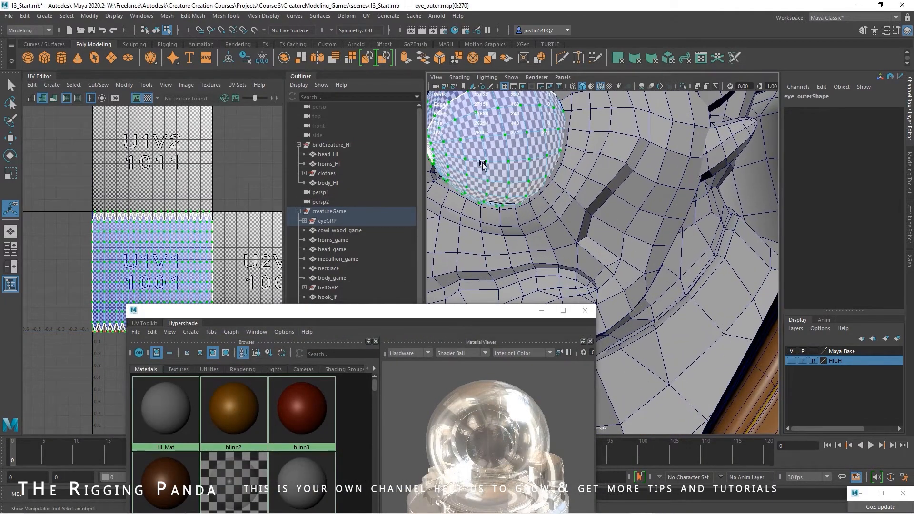
pyautogui.keyDown('alt'); pyautogui.moveTo(232, 236); pyautogui.dragTo(218, 188, button='middle'); pyautogui.keyUp('alt')
# Squash the outer eye's UV shell vertically to even out the checker squares, and turn off the checker map.
pyautogui.press('r')
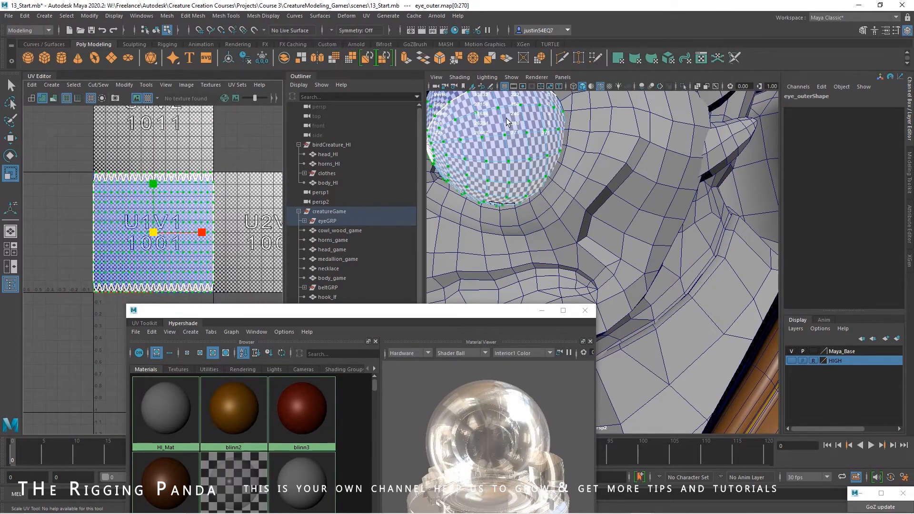
pyautogui.moveTo(202, 233); pyautogui.dragTo(196, 234)
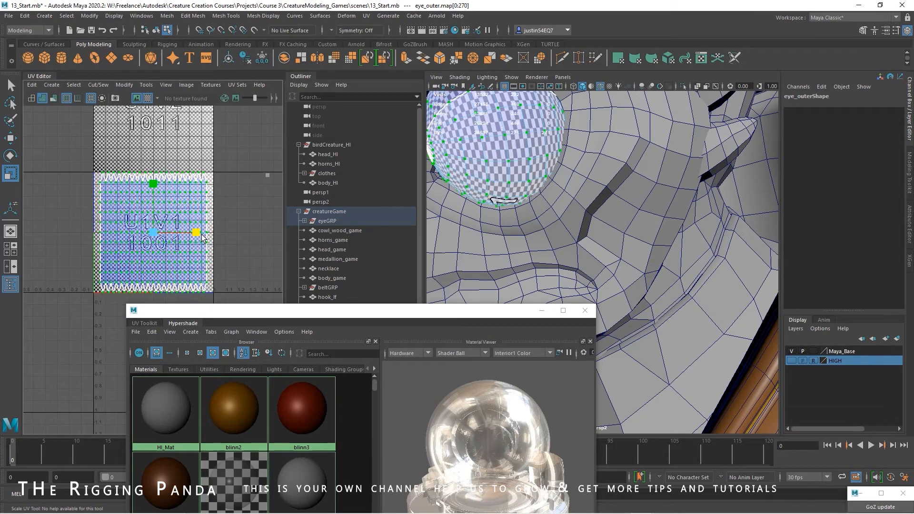
pyautogui.hotkey('ctrl', 'z')
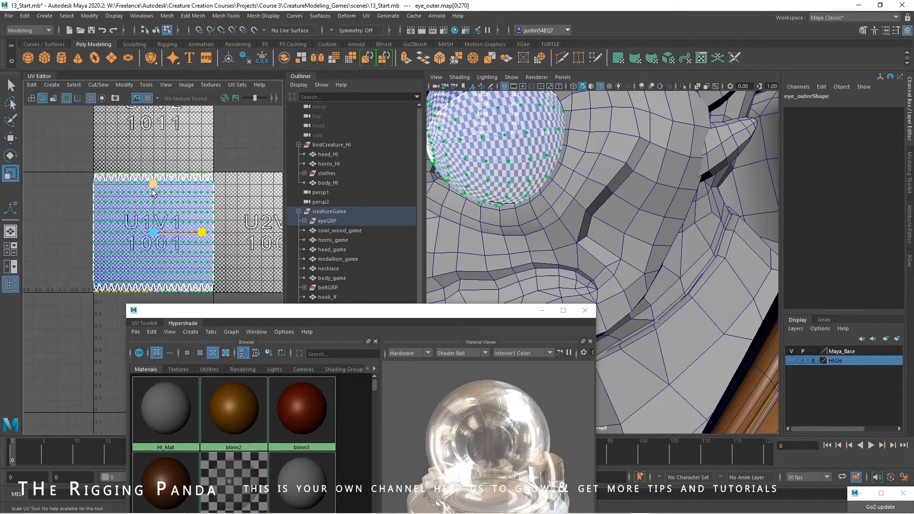
pyautogui.moveTo(151, 187); pyautogui.dragTo(153, 201)
pyautogui.keyDown('alt'); pyautogui.moveTo(482, 164); pyautogui.dragTo(512, 197); pyautogui.keyUp('alt')
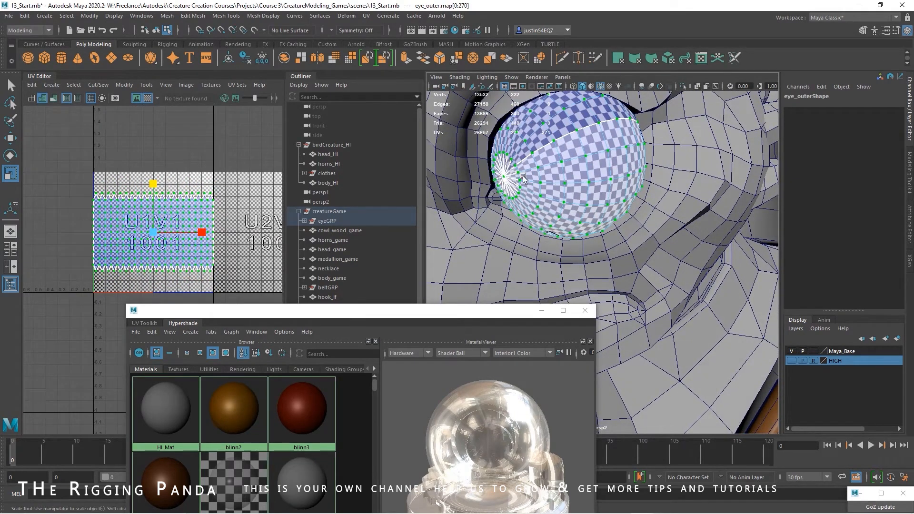
pyautogui.keyDown('alt'); pyautogui.moveTo(511, 177); pyautogui.dragTo(546, 180); pyautogui.keyUp('alt')
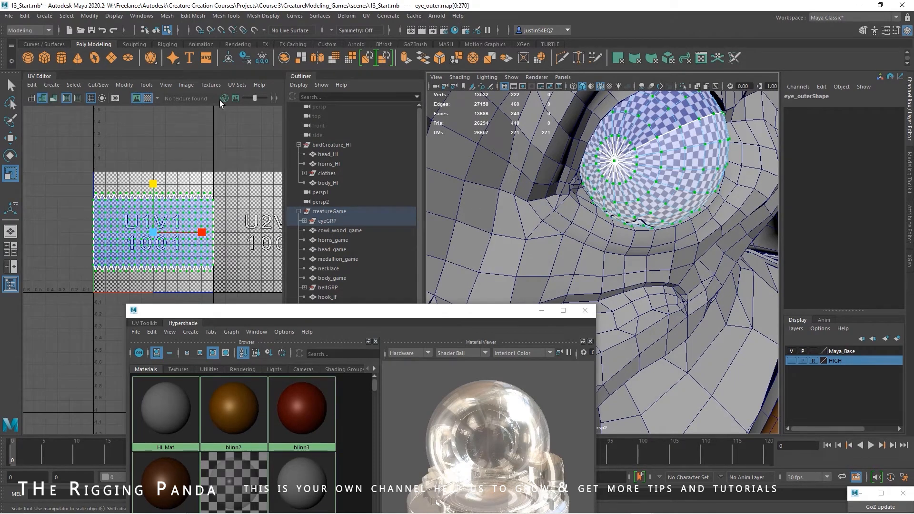
pyautogui.click(148, 98)
pyautogui.keyDown('alt'); pyautogui.moveTo(176, 175); pyautogui.dragTo(186, 140, button='middle'); pyautogui.keyUp('alt')
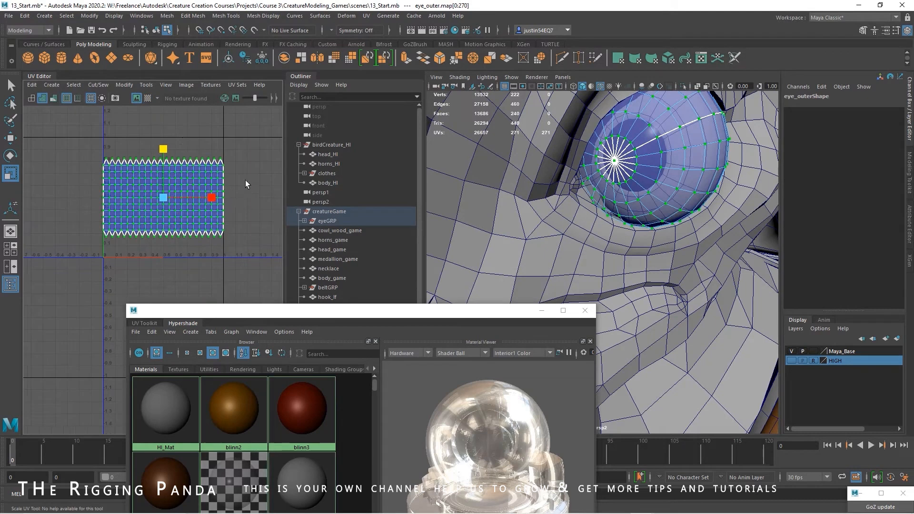
# Select the edge loop running around the middle of the outer eyeball.
pyautogui.click(156, 30)
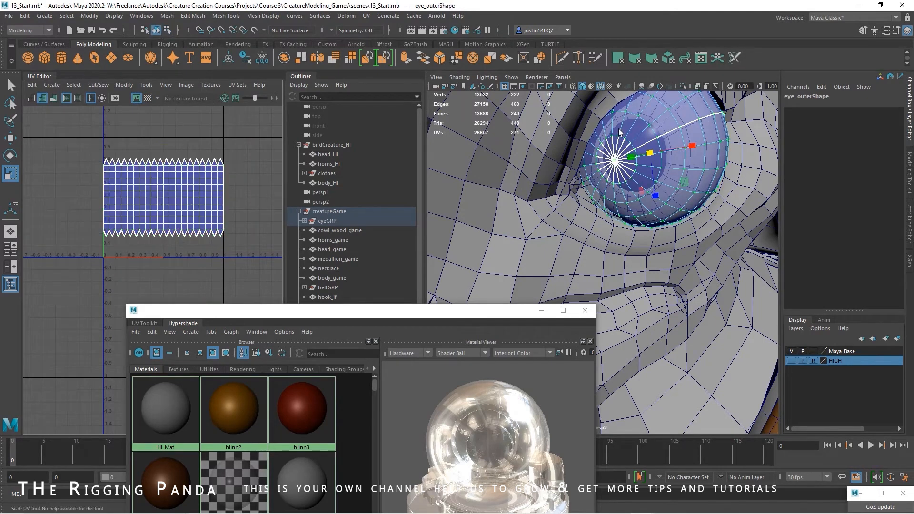
pyautogui.moveTo(179, 195); pyautogui.dragTo(168, 167, button='right')
pyautogui.doubleClick(167, 198)
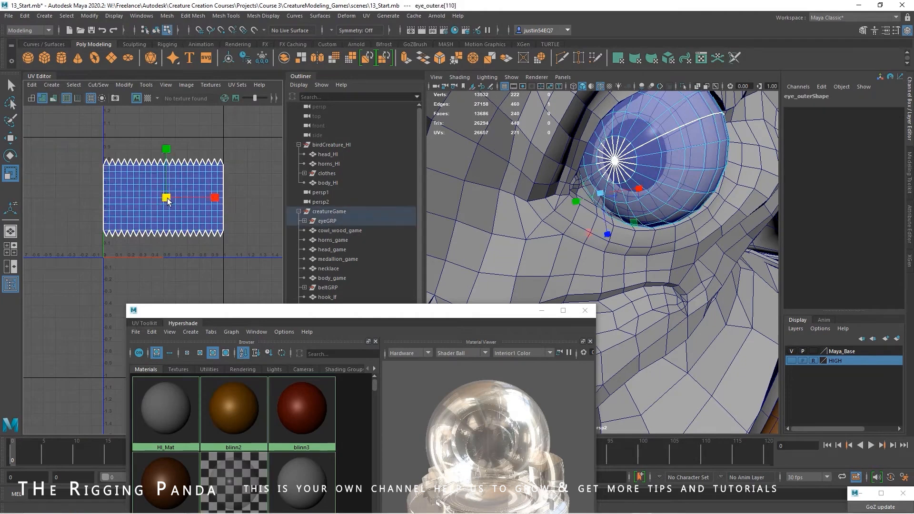
pyautogui.keyDown('alt'); pyautogui.moveTo(682, 190); pyautogui.dragTo(615, 180); pyautogui.keyUp('alt')
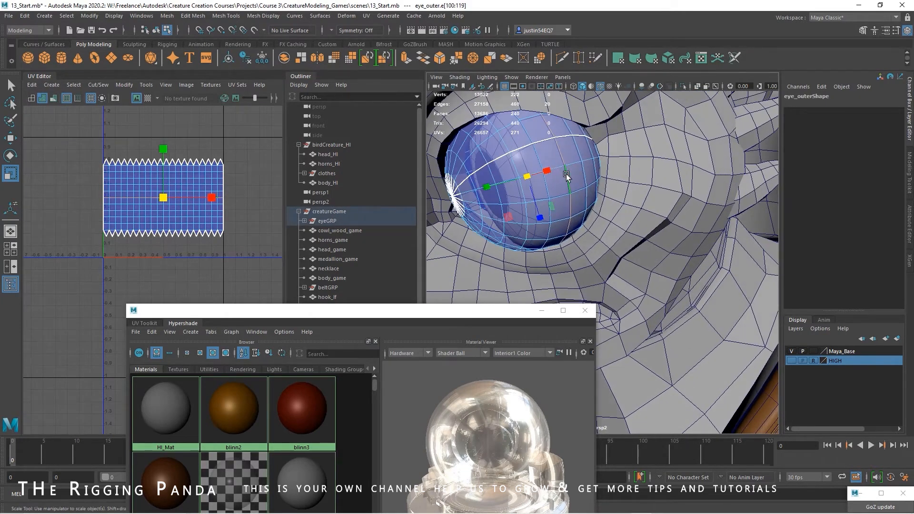
pyautogui.keyDown('alt'); pyautogui.moveTo(571, 216); pyautogui.dragTo(505, 180); pyautogui.keyUp('alt')
pyautogui.doubleClick(503, 178)
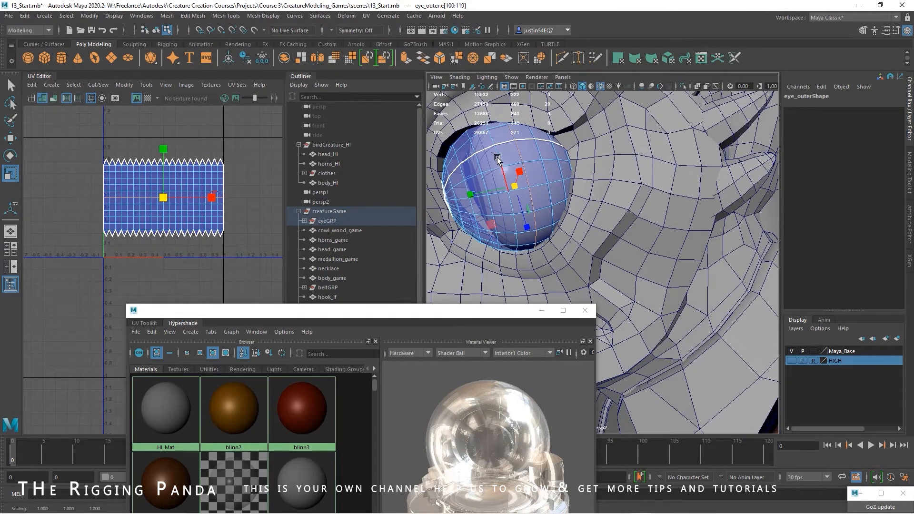
# Cut the UVs along the selected eyeball loop and move the upper shell up, away from the lower one.
pyautogui.click(145, 323)
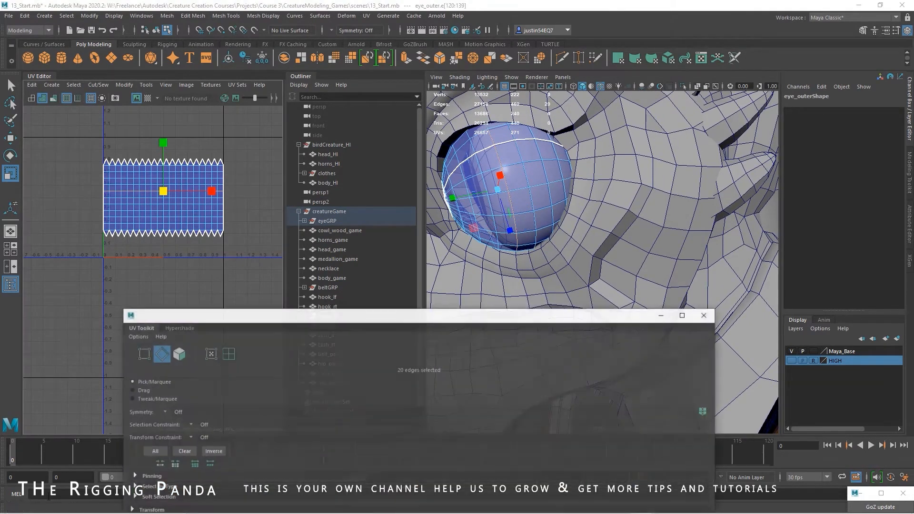
pyautogui.moveTo(724, 304); pyautogui.dragTo(266, 305)
pyautogui.moveTo(191, 311); pyautogui.dragTo(348, 107)
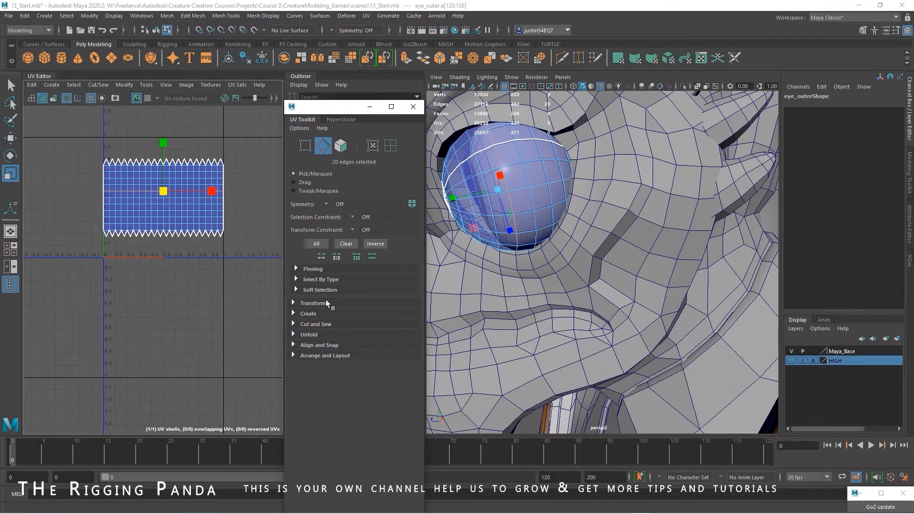
pyautogui.click(292, 323)
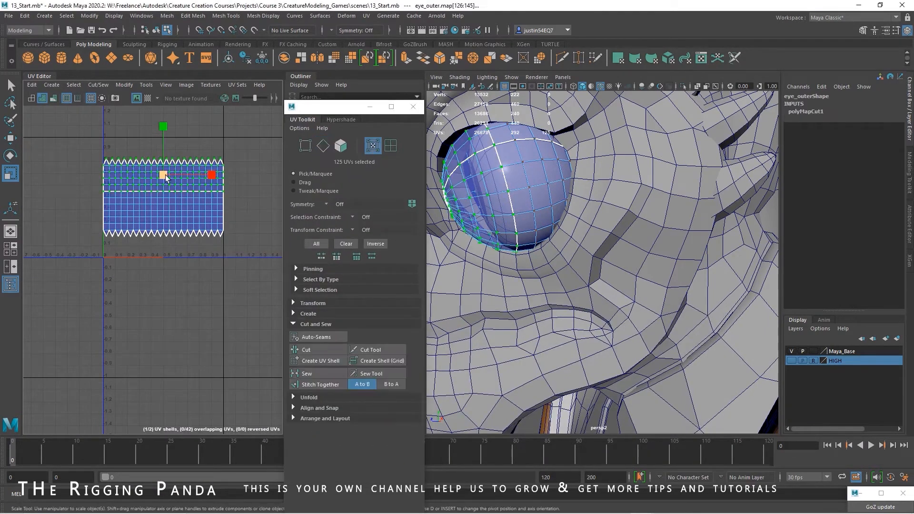
pyautogui.press('w')
pyautogui.moveTo(164, 175); pyautogui.dragTo(164, 160)
# Sew the jagged pole edges of the upper and lower eye UV shells.
pyautogui.moveTo(133, 148); pyautogui.dragTo(130, 127, button='right')
pyautogui.moveTo(139, 156); pyautogui.dragTo(218, 160)
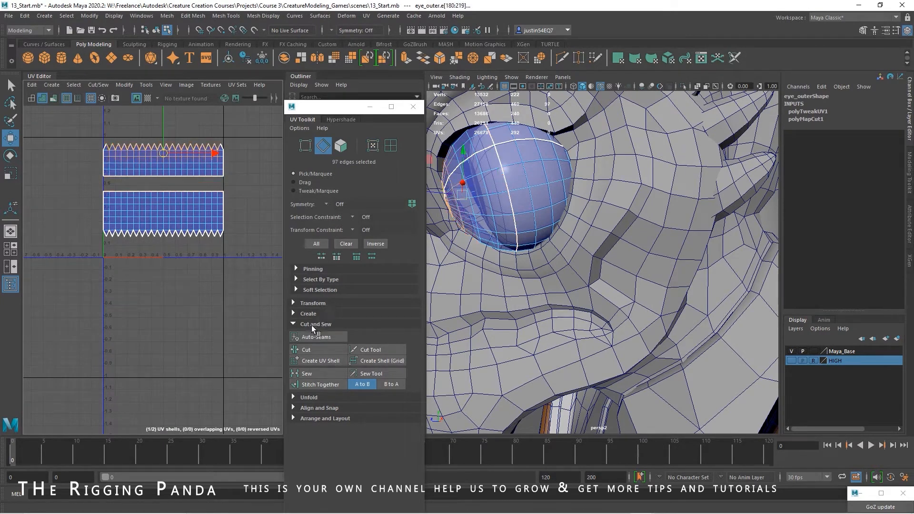
pyautogui.click(313, 374)
pyautogui.moveTo(110, 228); pyautogui.dragTo(221, 237)
pyautogui.click(327, 373)
# Unfold both eye UV shells, moving the lower one further down to keep them apart.
pyautogui.moveTo(162, 207); pyautogui.dragTo(180, 204, button='right')
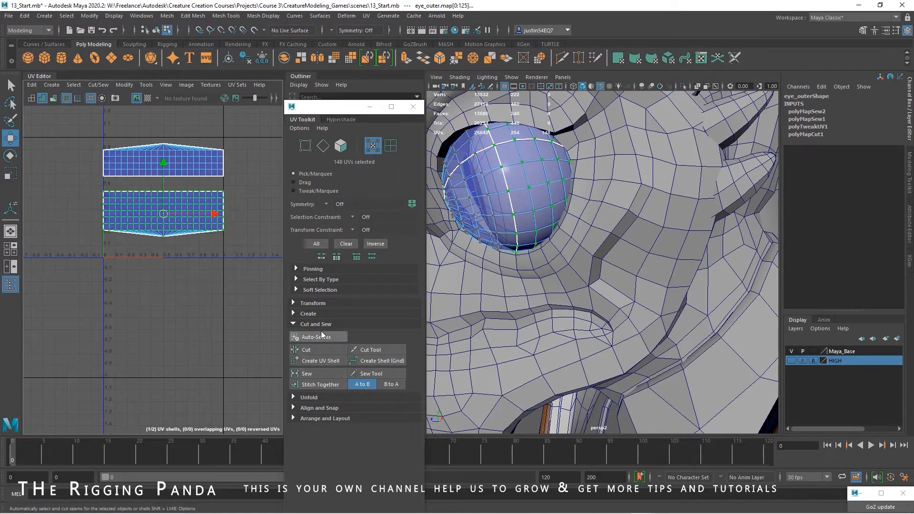
pyautogui.click(305, 397)
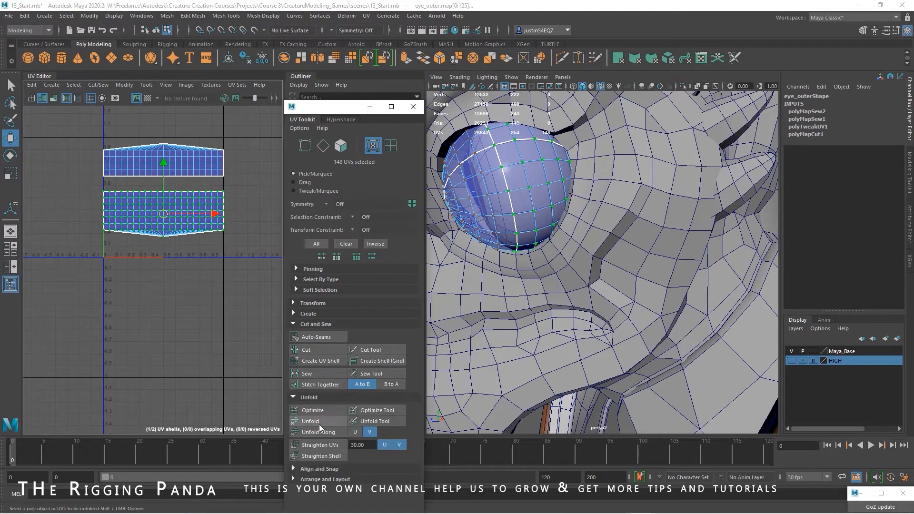
pyautogui.click(319, 424)
pyautogui.moveTo(163, 217); pyautogui.dragTo(163, 224)
pyautogui.moveTo(163, 224); pyautogui.dragTo(164, 284)
pyautogui.click(323, 420)
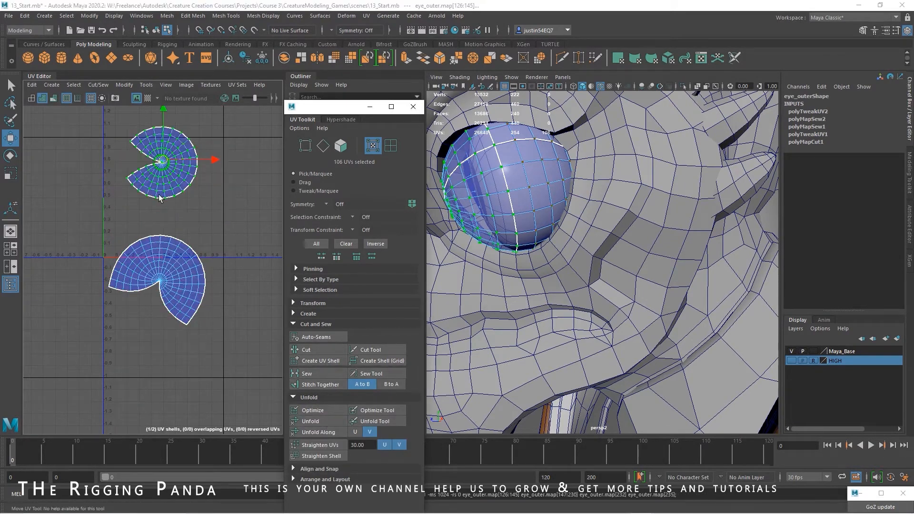
# Sew the open wedge seams of both fan-shaped eye UV shells.
pyautogui.keyDown('alt'); pyautogui.moveTo(140, 179); pyautogui.dragTo(313, 200, button='right'); pyautogui.keyUp('alt')
pyautogui.keyDown('alt'); pyautogui.moveTo(132, 156); pyautogui.dragTo(165, 251, button='middle'); pyautogui.keyUp('alt')
pyautogui.moveTo(169, 206); pyautogui.dragTo(167, 193, button='right')
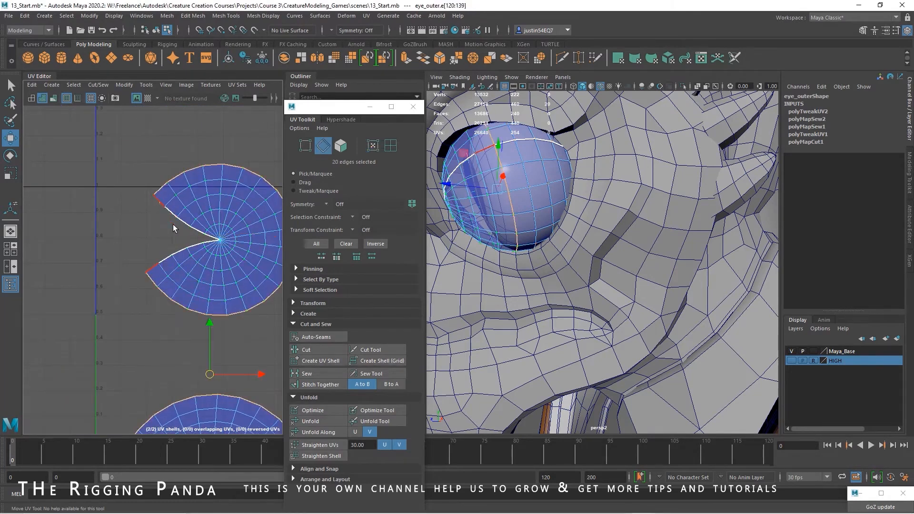
pyautogui.click(307, 373)
pyautogui.keyDown('alt'); pyautogui.moveTo(194, 306); pyautogui.dragTo(207, 256, button='middle'); pyautogui.keyUp('alt')
pyautogui.moveTo(101, 270); pyautogui.dragTo(245, 368)
pyautogui.click(332, 375)
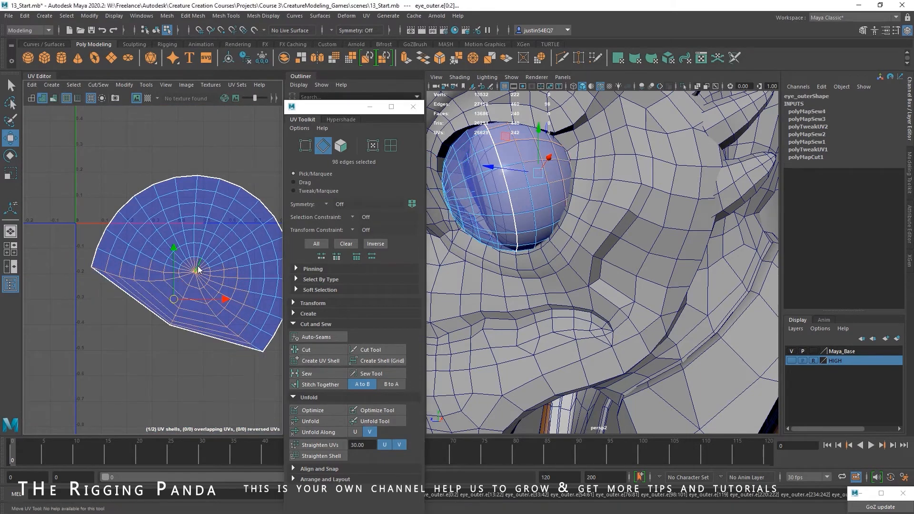
# Unfold both sewn eye UV shells again into round discs.
pyautogui.click(310, 420)
pyautogui.scroll(-5, 209, 324)
pyautogui.doubleClick(186, 237)
pyautogui.click(337, 421)
pyautogui.scroll(-2, 190, 307)
pyautogui.keyDown('alt'); pyautogui.moveTo(193, 305); pyautogui.dragTo(168, 306, button='middle'); pyautogui.keyUp('alt')
pyautogui.scroll(4, 169, 305)
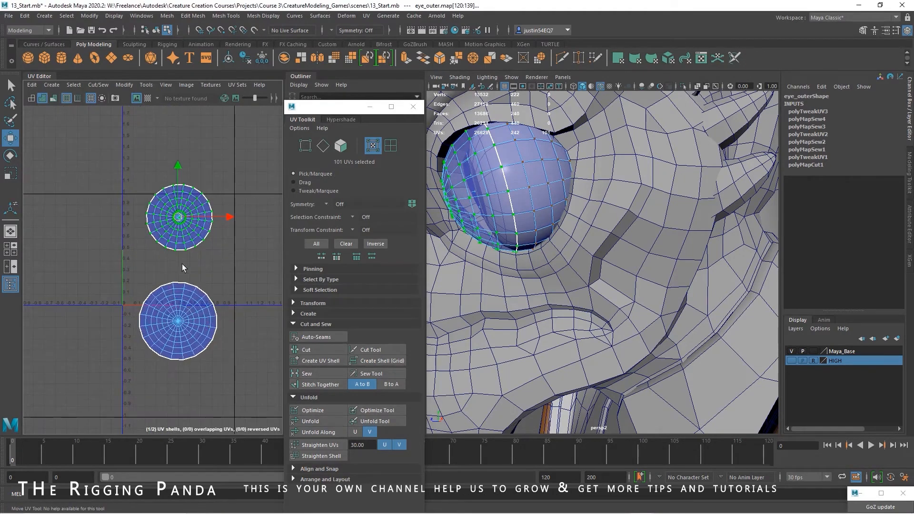
# Move the smaller eye shell to the lower-left of the UV tile and the larger one diagonally above it.
pyautogui.moveTo(179, 218); pyautogui.dragTo(161, 268)
pyautogui.doubleClick(179, 322)
pyautogui.moveTo(179, 322); pyautogui.dragTo(216, 220)
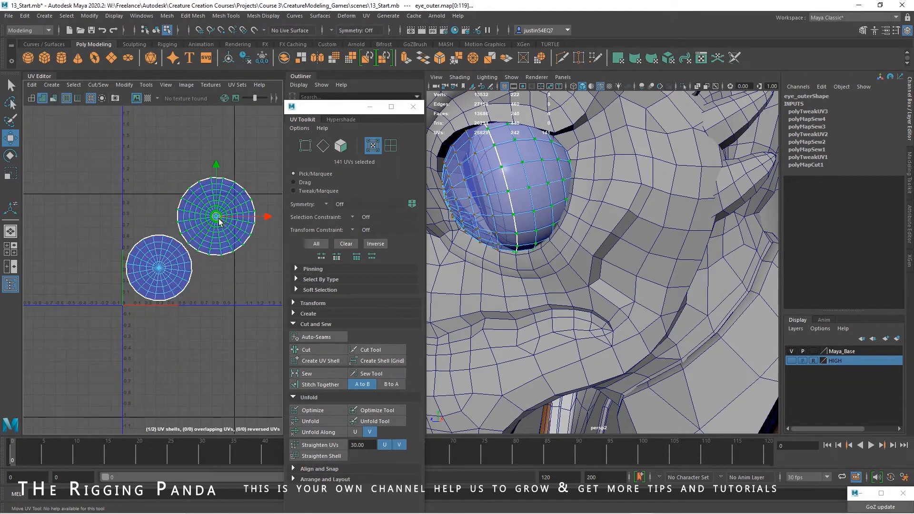
# Scale both outer eye UV discs down together inside the UV tile and delete the mesh's construction history.
pyautogui.moveTo(265, 154); pyautogui.dragTo(101, 330)
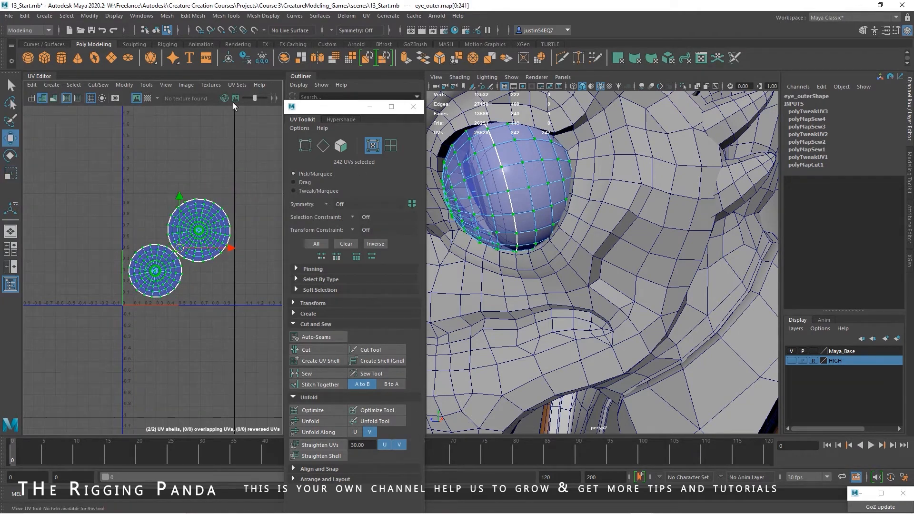
pyautogui.click(156, 30)
pyautogui.click(24, 16)
pyautogui.moveTo(57, 128)
pyautogui.click(171, 129)
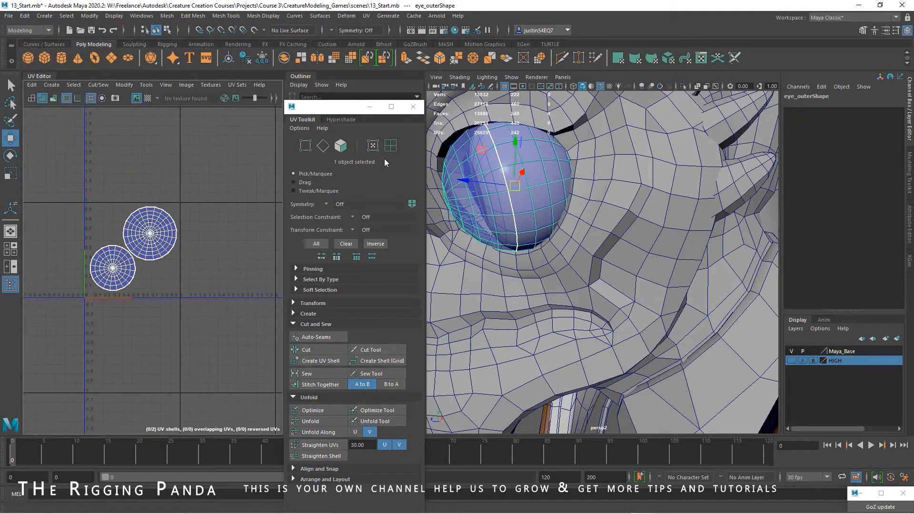
# Expand the eyeGRP group, select the eye_inner mesh and display its attributes beside the Hypershade.
pyautogui.moveTo(342, 107); pyautogui.dragTo(0, 90)
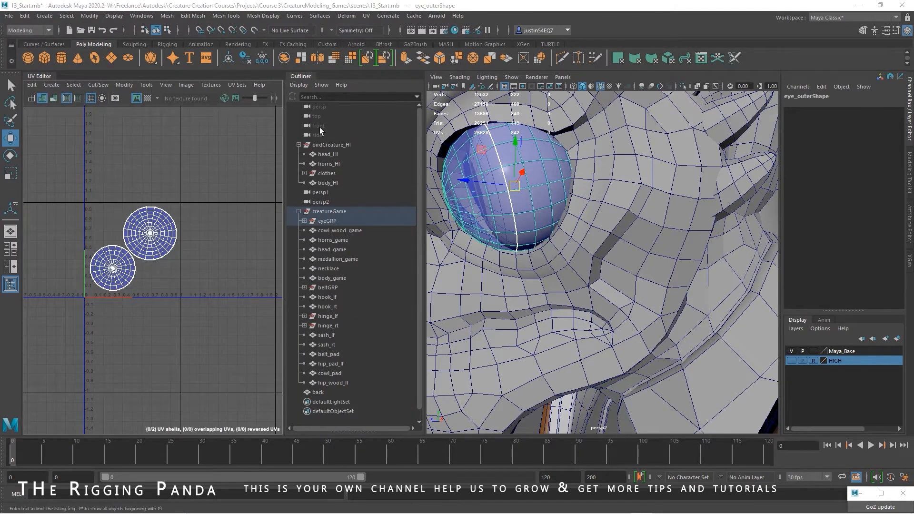
pyautogui.moveTo(0, 82); pyautogui.dragTo(664, 45)
pyautogui.click(304, 222)
pyautogui.click(388, 232)
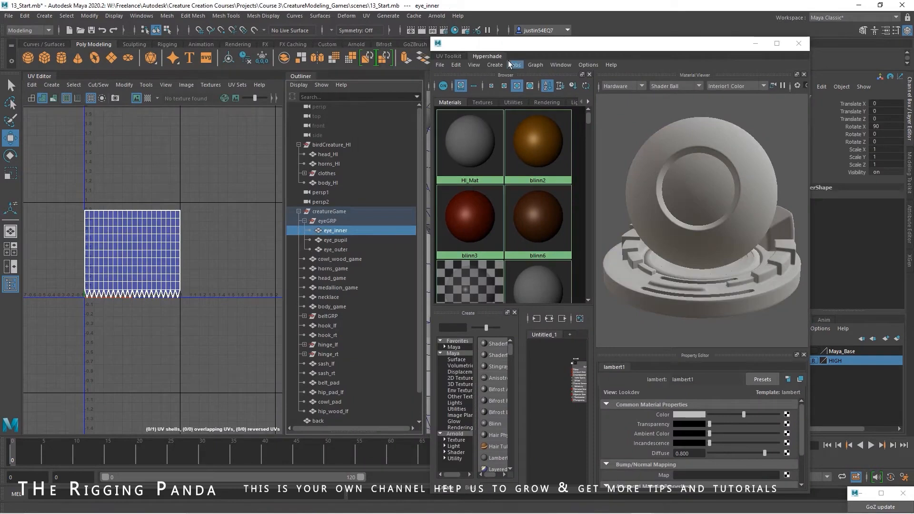
pyautogui.moveTo(467, 48); pyautogui.dragTo(295, 54)
pyautogui.moveTo(525, 51); pyautogui.dragTo(398, 60)
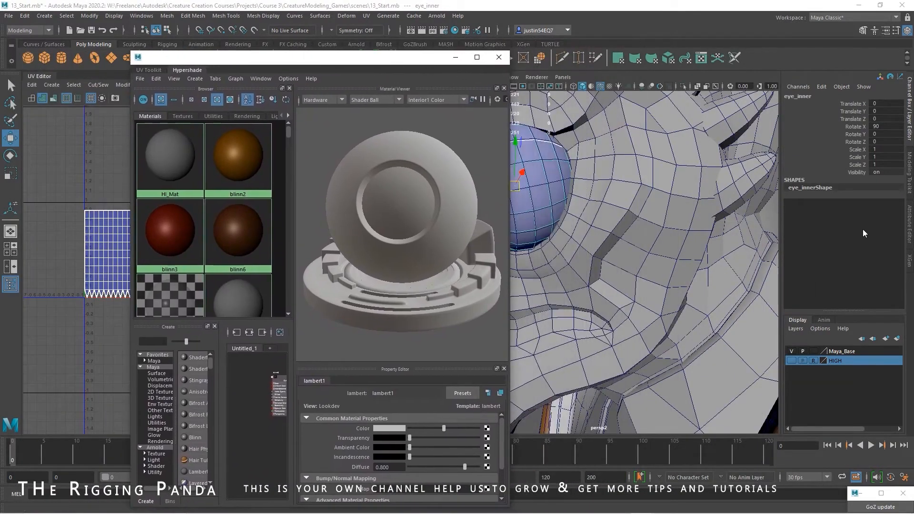
pyautogui.click(909, 227)
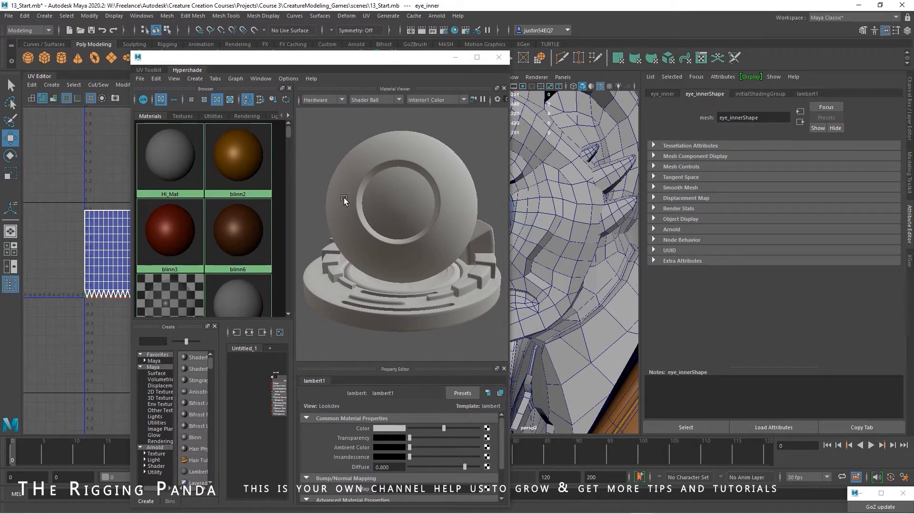
# Create a Lambert material and name it eyeInner.
pyautogui.moveTo(288, 132); pyautogui.dragTo(287, 127)
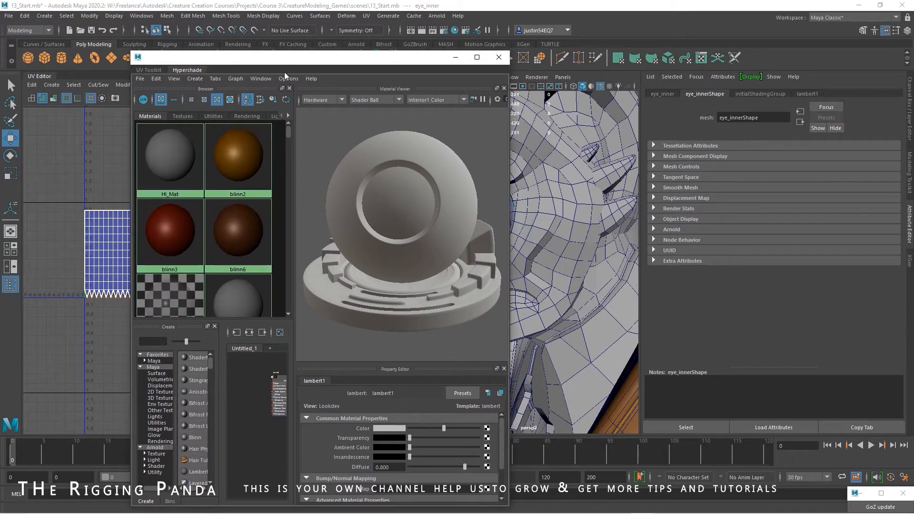
pyautogui.moveTo(367, 61); pyautogui.dragTo(511, 66)
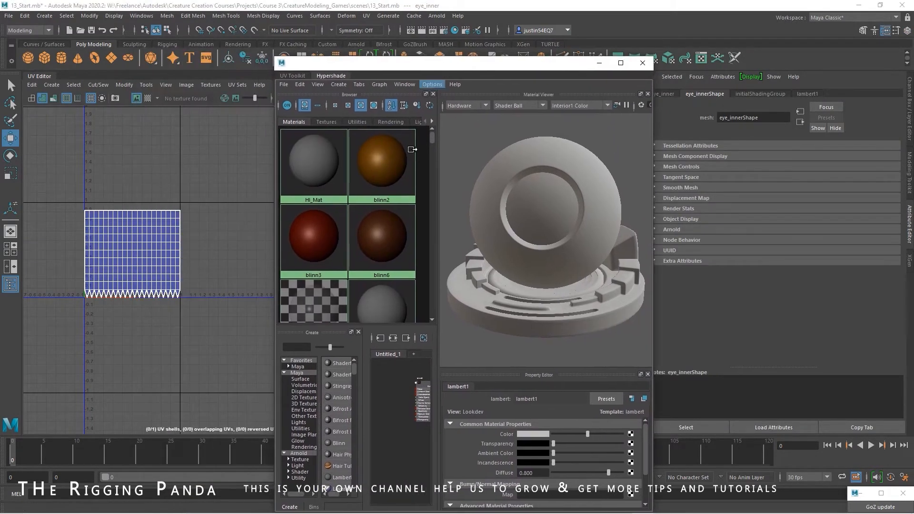
pyautogui.click(340, 86)
pyautogui.moveTo(342, 102)
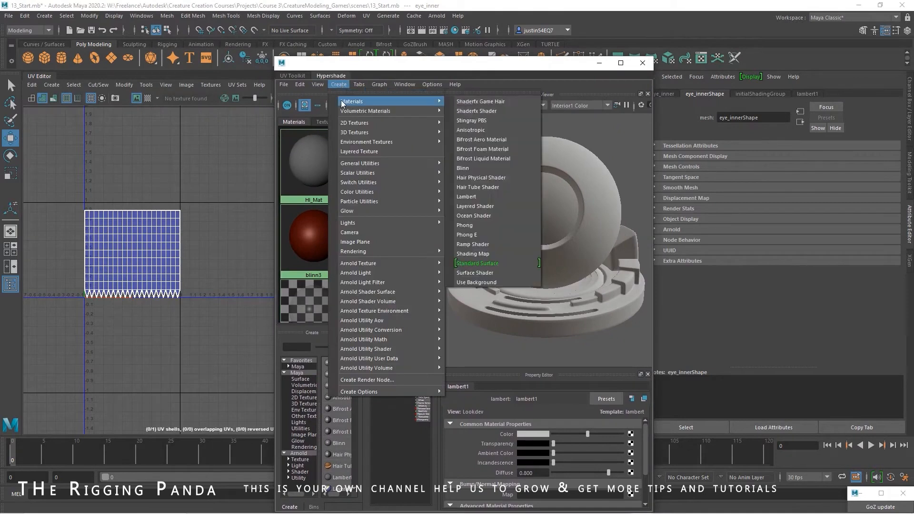
pyautogui.click(489, 197)
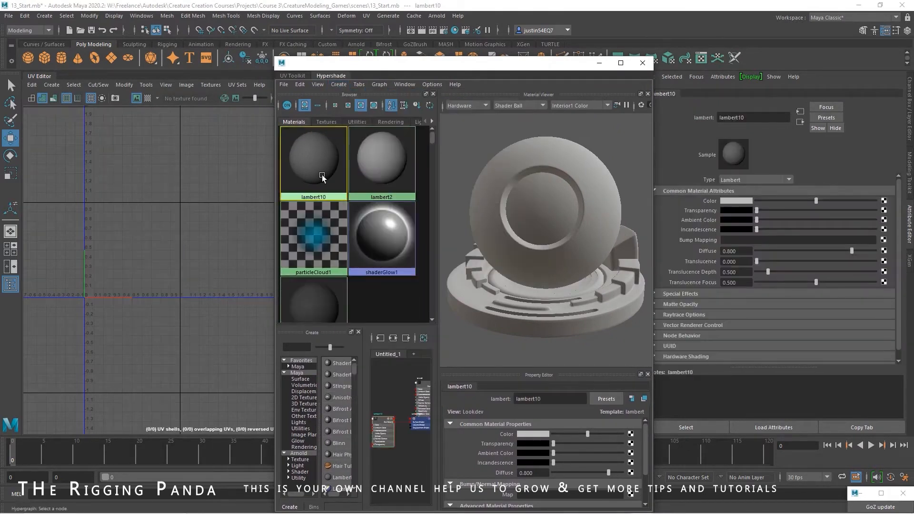
pyautogui.write('eyeInner')
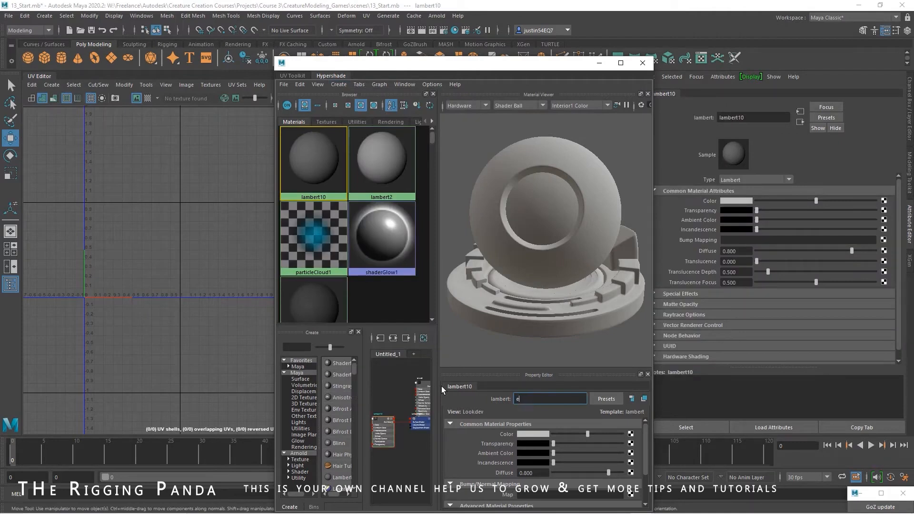
pyautogui.press('Return')
# Assign the eyeInner material to the eye_inner mesh and clear the Hypershade out of the way.
pyautogui.moveTo(426, 69); pyautogui.dragTo(546, 113)
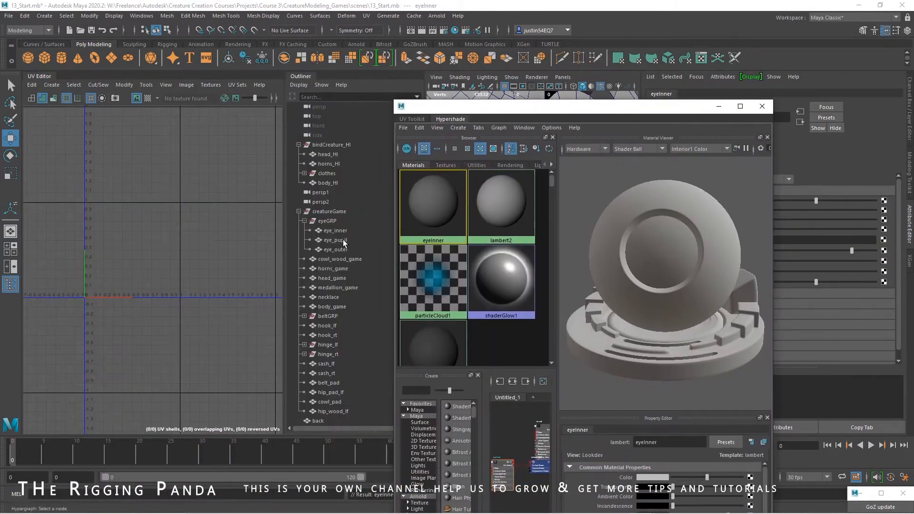
pyautogui.click(336, 231)
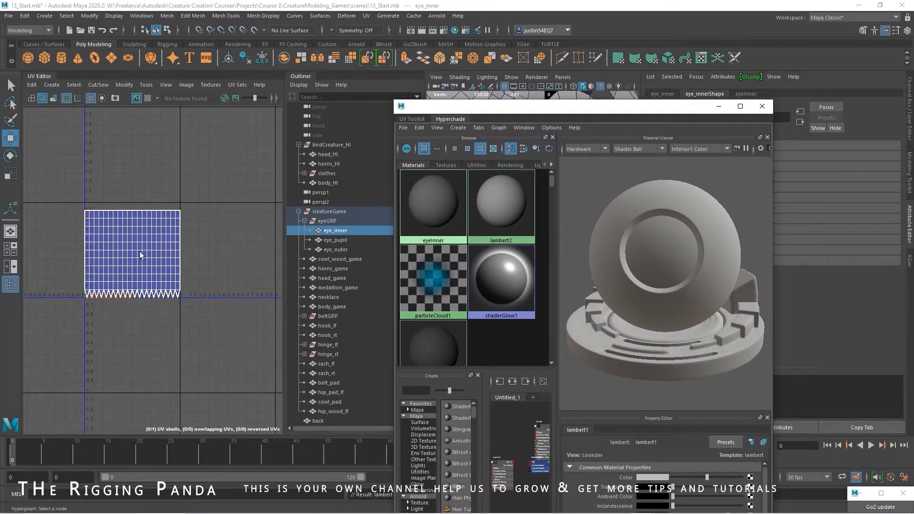
pyautogui.moveTo(612, 121); pyautogui.dragTo(11, 102)
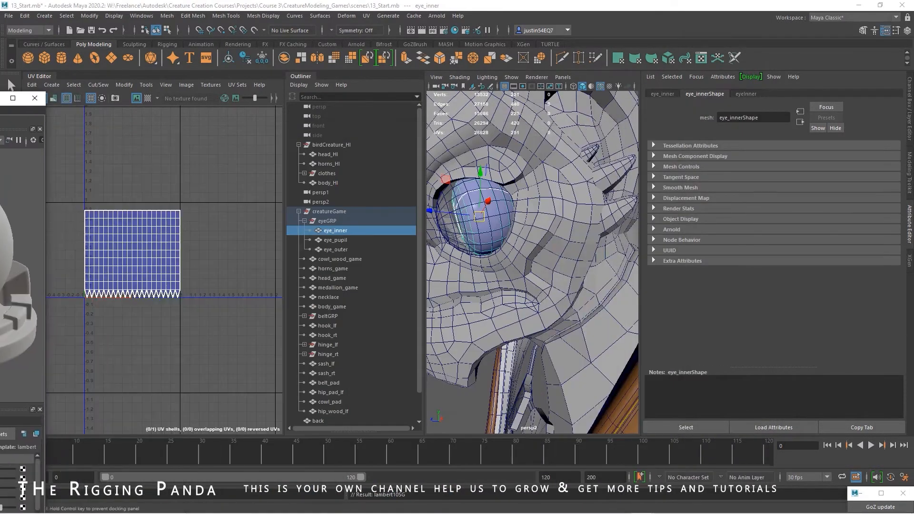
pyautogui.moveTo(9, 118); pyautogui.dragTo(0, 118)
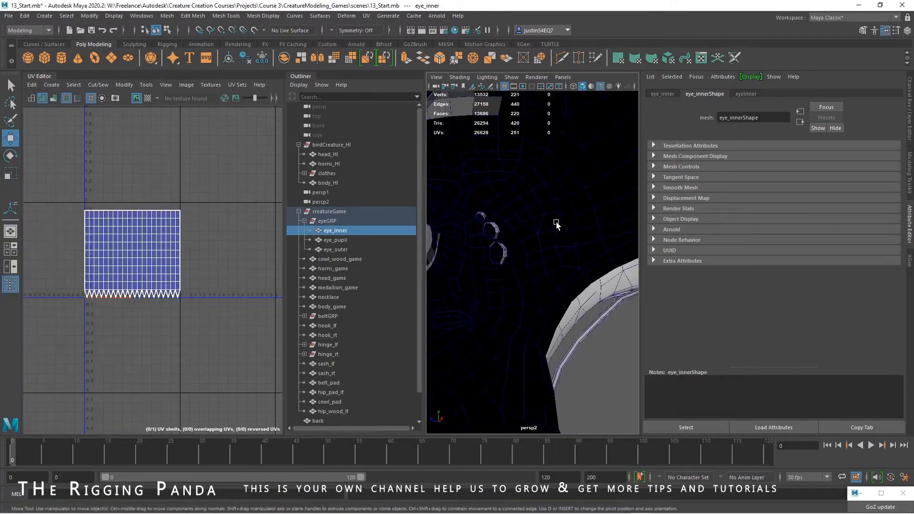
# Hide eye_outer and cut the eye_inner UVs along the vertical edge loop around the middle of the eyeball.
pyautogui.click(346, 251)
pyautogui.hotkey('ctrl', 'h')
pyautogui.click(508, 241)
pyautogui.keyDown('alt'); pyautogui.moveTo(519, 274); pyautogui.dragTo(549, 237, button='right'); pyautogui.keyUp('alt')
pyautogui.keyDown('alt'); pyautogui.moveTo(549, 236); pyautogui.dragTo(528, 237); pyautogui.keyUp('alt')
pyautogui.keyDown('alt'); pyautogui.moveTo(529, 236); pyautogui.dragTo(551, 241, button='right'); pyautogui.keyUp('alt')
pyautogui.moveTo(533, 236); pyautogui.dragTo(525, 199, button='right')
pyautogui.doubleClick(525, 201)
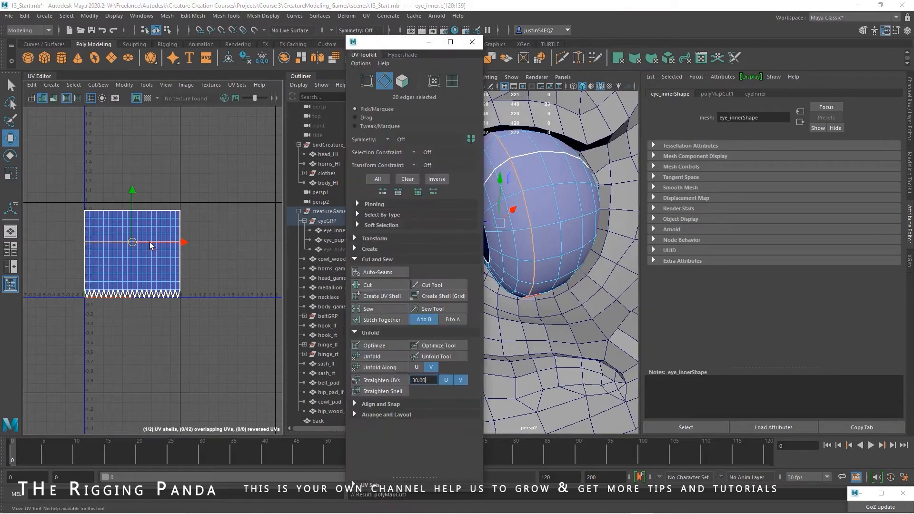
# Move the upper eye_inner UV shell up, clear of the lower shell.
pyautogui.moveTo(144, 232); pyautogui.dragTo(179, 231, button='right')
pyautogui.doubleClick(141, 226)
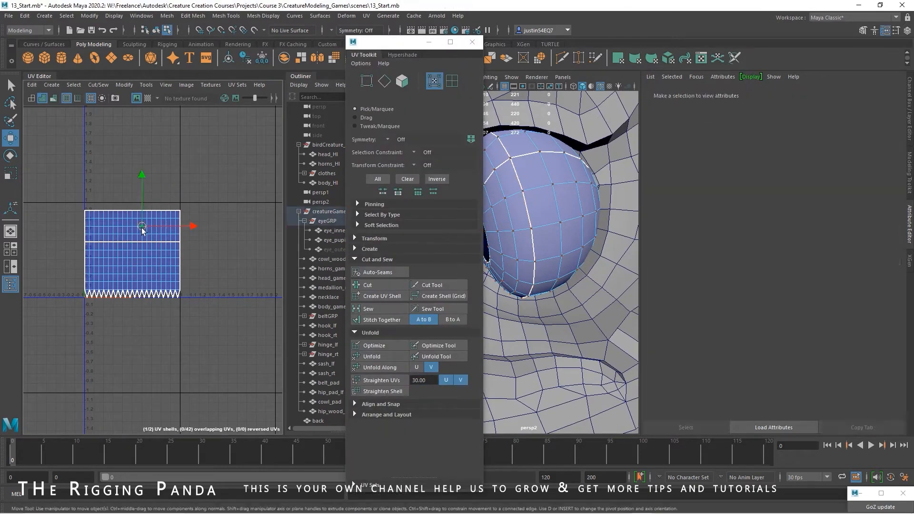
pyautogui.moveTo(129, 227); pyautogui.dragTo(138, 190)
# Sew the zigzag edges along the lower side of the lower eye_inner UV shell.
pyautogui.keyDown('alt'); pyautogui.moveTo(122, 258); pyautogui.dragTo(143, 259, button='right'); pyautogui.keyUp('alt')
pyautogui.moveTo(85, 288); pyautogui.dragTo(83, 267, button='right')
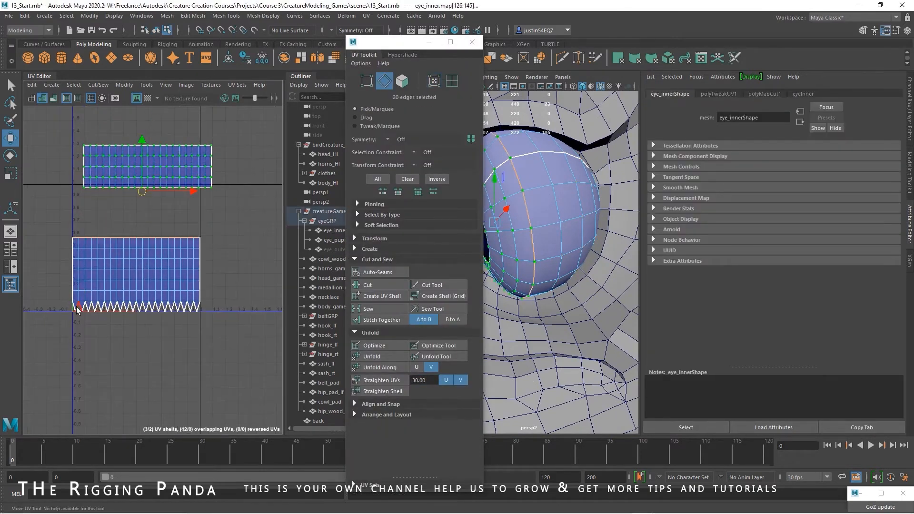
pyautogui.moveTo(88, 313); pyautogui.dragTo(208, 316)
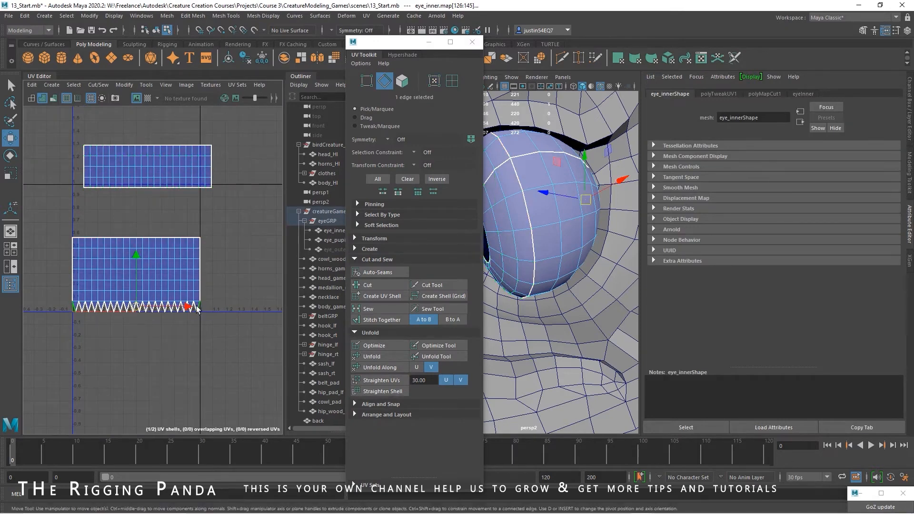
pyautogui.click(378, 310)
# Unfold the lower eye_inner shell and sew its remaining open seam to form a round disc.
pyautogui.moveTo(119, 277); pyautogui.dragTo(158, 276, button='right')
pyautogui.doubleClick(162, 271)
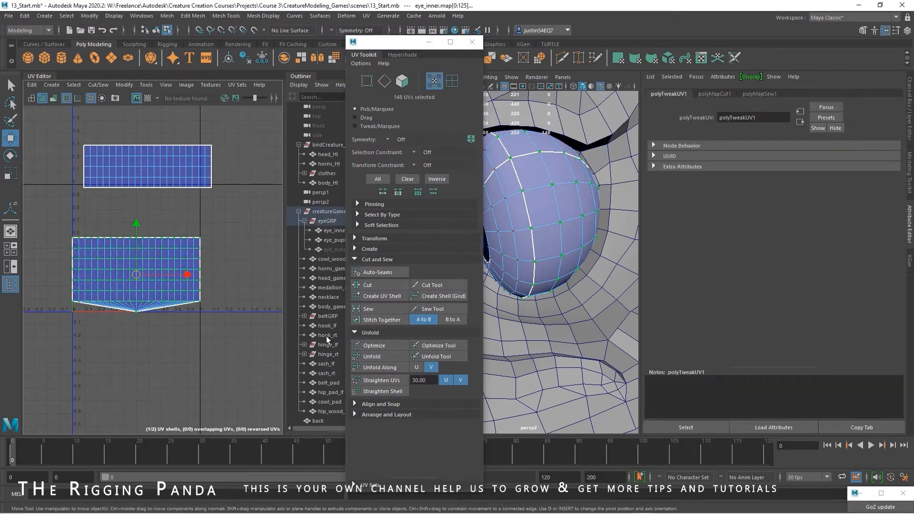
pyautogui.click(371, 356)
pyautogui.keyDown('alt'); pyautogui.moveTo(178, 263); pyautogui.dragTo(179, 271); pyautogui.keyUp('alt')
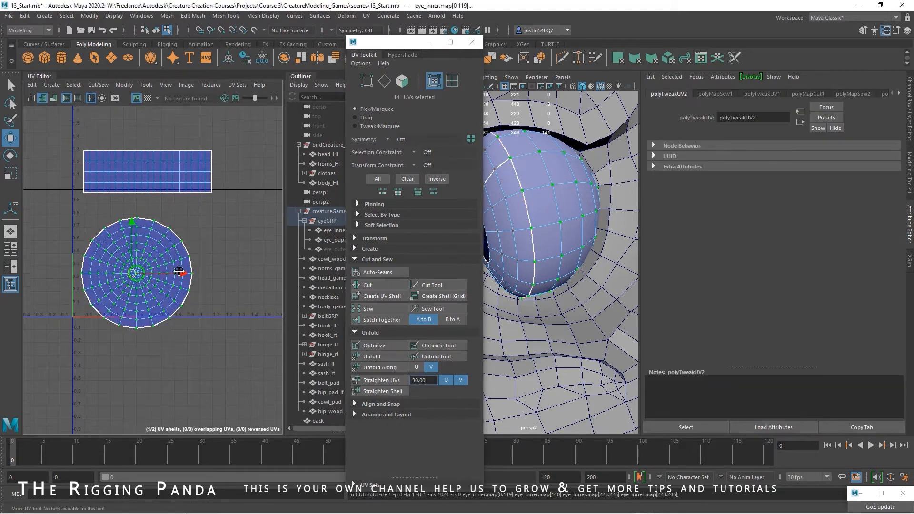
# Select the rectangular strip's uppermost UV row and examine how it maps to the edge of the pupil opening.
pyautogui.keyDown('alt'); pyautogui.moveTo(180, 271); pyautogui.dragTo(199, 334, button='middle'); pyautogui.keyUp('alt')
pyautogui.doubleClick(167, 234)
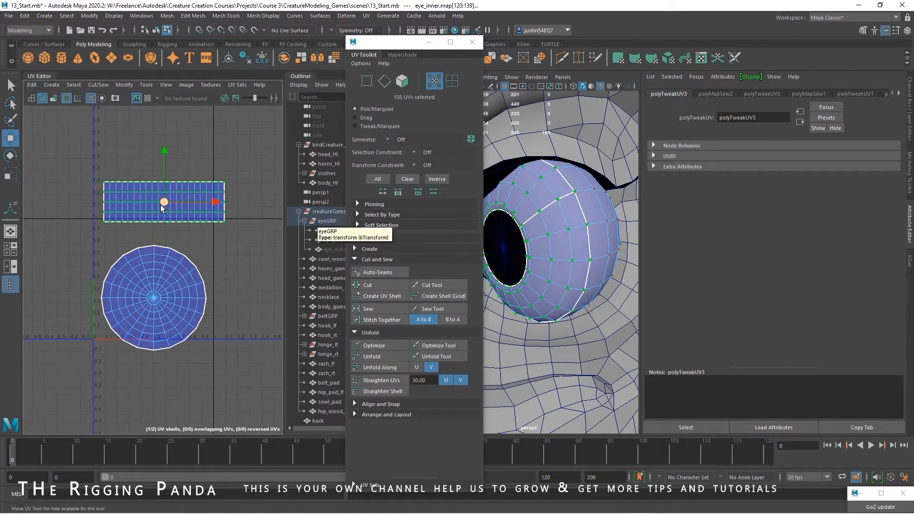
pyautogui.moveTo(96, 173); pyautogui.dragTo(233, 184)
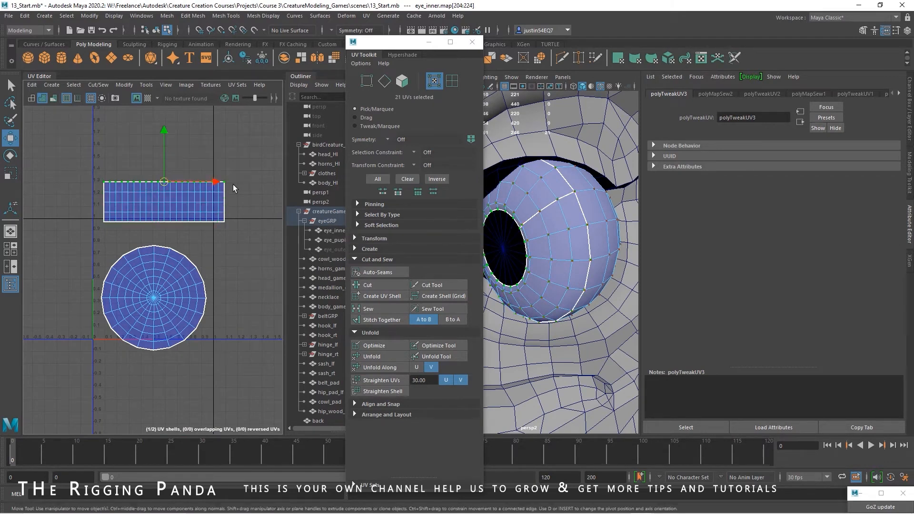
pyautogui.keyDown('alt'); pyautogui.moveTo(551, 220); pyautogui.dragTo(566, 186); pyautogui.keyUp('alt')
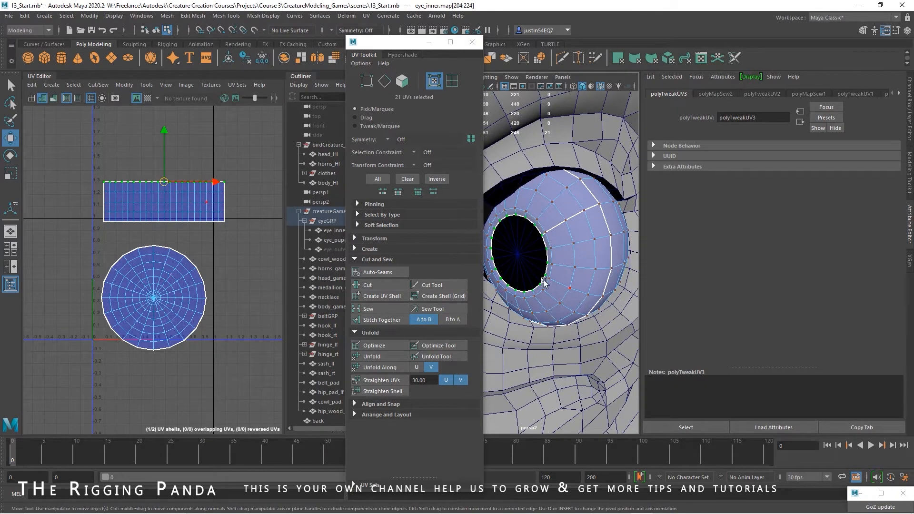
pyautogui.keyDown('alt'); pyautogui.moveTo(136, 185); pyautogui.dragTo(194, 215, button='right'); pyautogui.keyUp('alt')
pyautogui.keyDown('alt'); pyautogui.moveTo(191, 210); pyautogui.dragTo(172, 162, button='middle'); pyautogui.keyUp('alt')
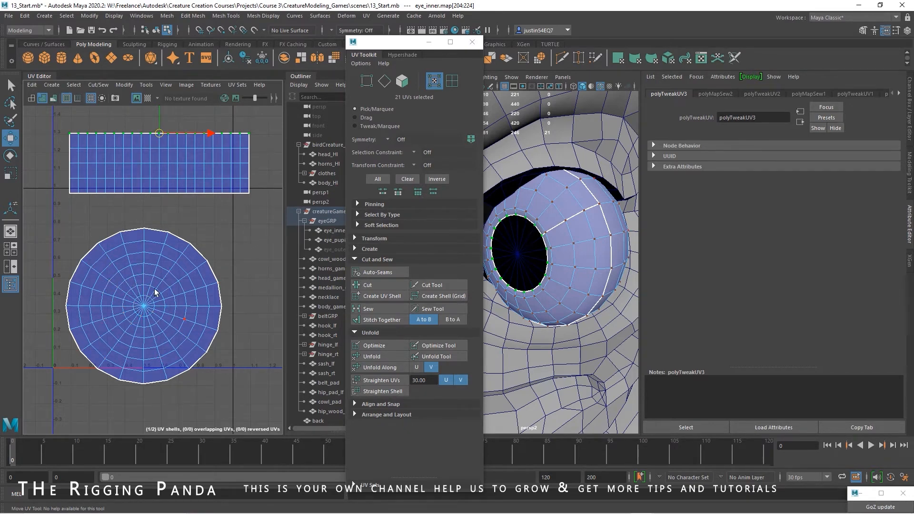
pyautogui.keyDown('alt'); pyautogui.moveTo(136, 199); pyautogui.dragTo(143, 268, button='middle'); pyautogui.keyUp('alt')
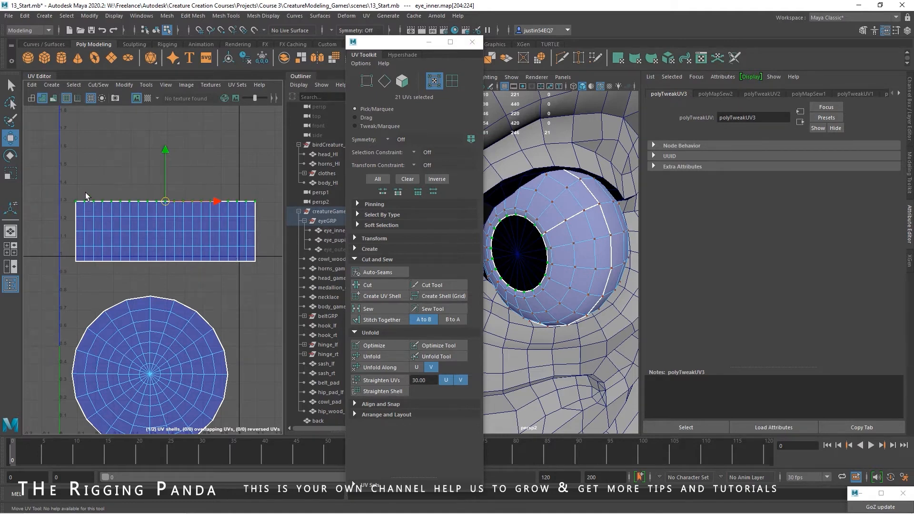
pyautogui.moveTo(67, 184); pyautogui.dragTo(270, 207)
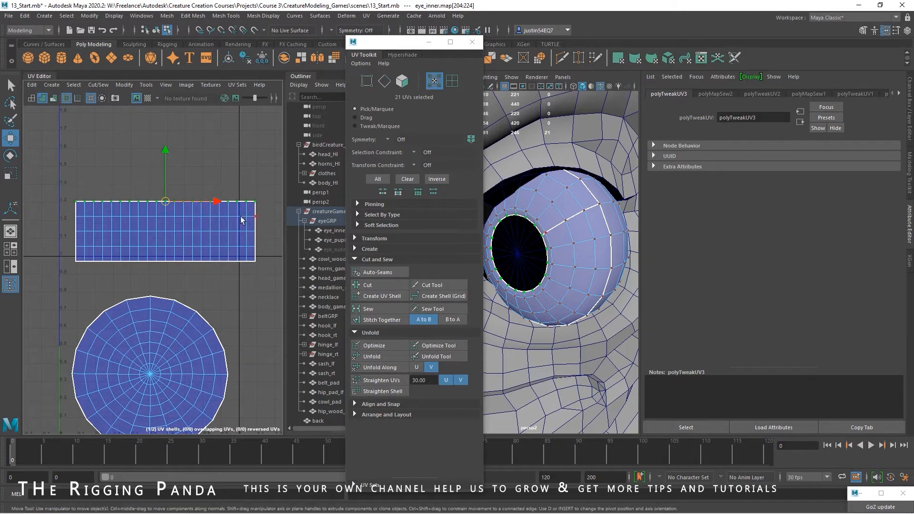
# Display the checker map and lower the strip's uppermost UV row to even out the checkers around the pupil opening.
pyautogui.click(149, 99)
pyautogui.scroll(5, 578, 274)
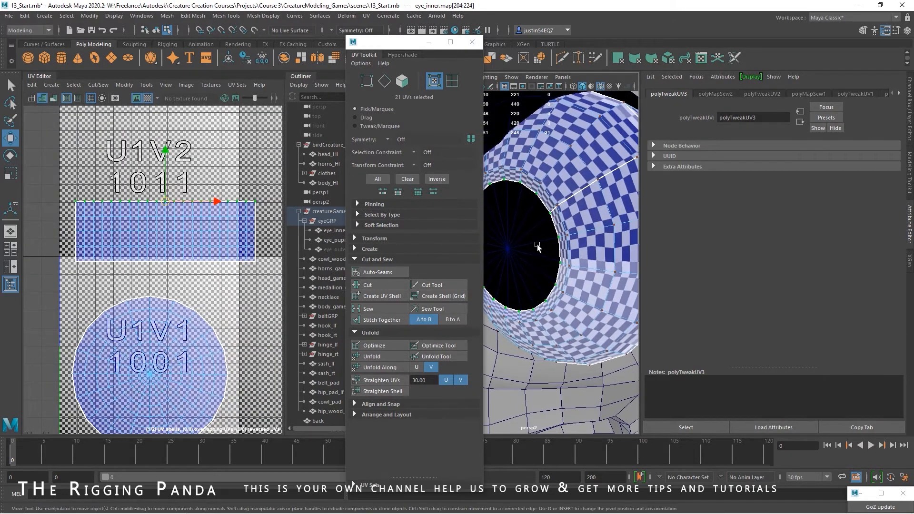
pyautogui.keyDown('alt'); pyautogui.moveTo(556, 262); pyautogui.dragTo(576, 212); pyautogui.keyUp('alt')
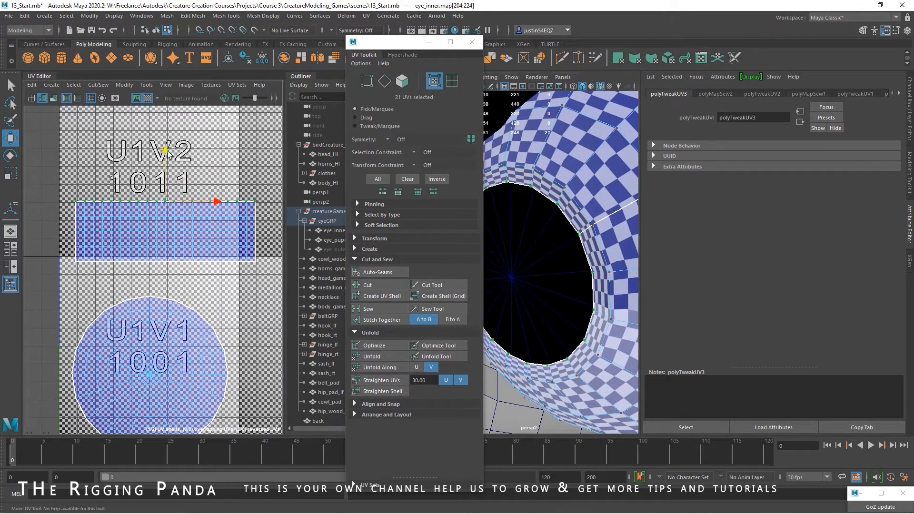
pyautogui.moveTo(168, 152); pyautogui.dragTo(170, 164)
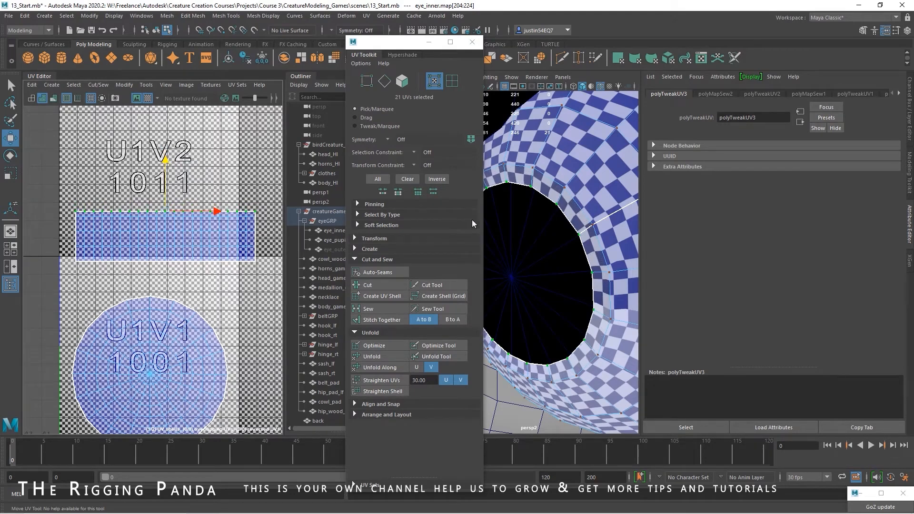
# Raise the strip's lowest UV row to make the checkers along the eyeball's middle seam squarer.
pyautogui.scroll(-5, 569, 260)
pyautogui.moveTo(73, 254); pyautogui.dragTo(267, 273)
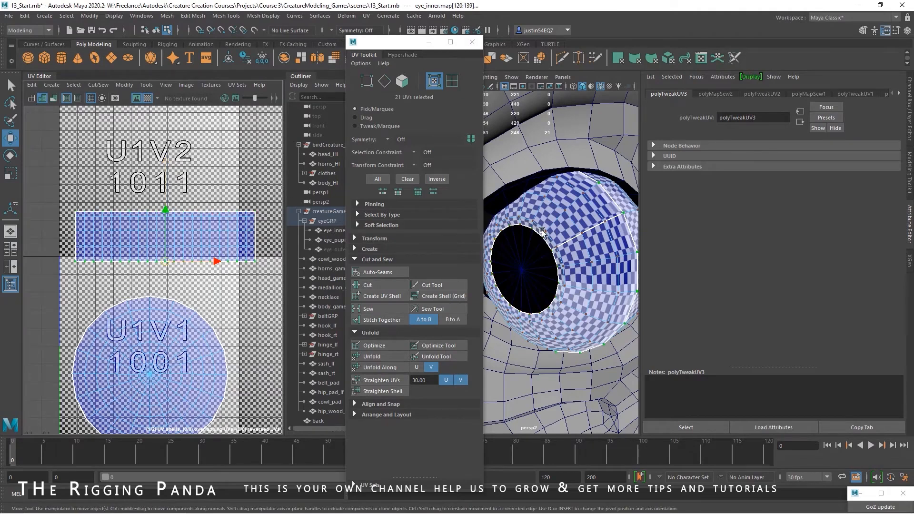
pyautogui.scroll(6, 565, 235)
pyautogui.scroll(-3, 541, 242)
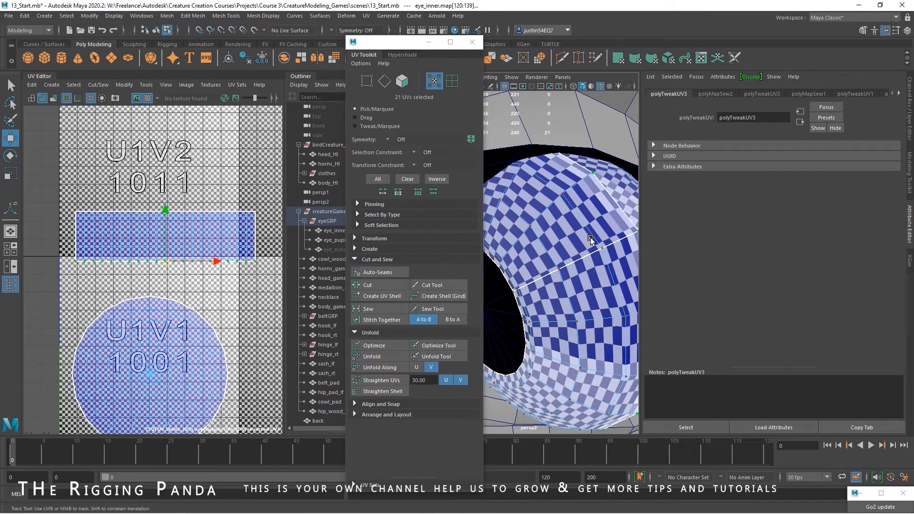
pyautogui.keyDown('alt'); pyautogui.moveTo(590, 238); pyautogui.dragTo(575, 248, button='middle'); pyautogui.keyUp('alt')
pyautogui.moveTo(166, 219); pyautogui.dragTo(166, 207)
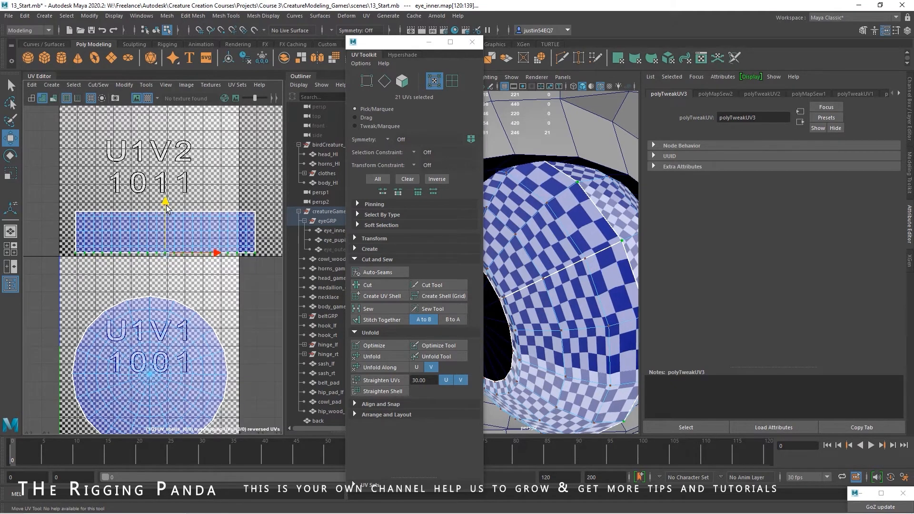
# Raise the strip's lowest two UV rows together, and the lowest three, to even out the checker proportions.
pyautogui.moveTo(73, 242); pyautogui.dragTo(285, 280)
pyautogui.moveTo(165, 199); pyautogui.dragTo(169, 194)
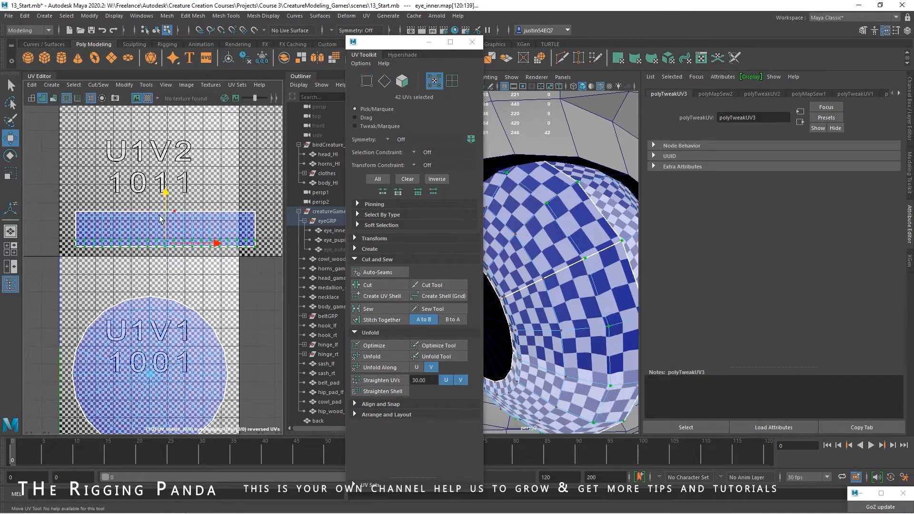
pyautogui.moveTo(66, 228); pyautogui.dragTo(276, 267)
pyautogui.moveTo(166, 191); pyautogui.dragTo(175, 190)
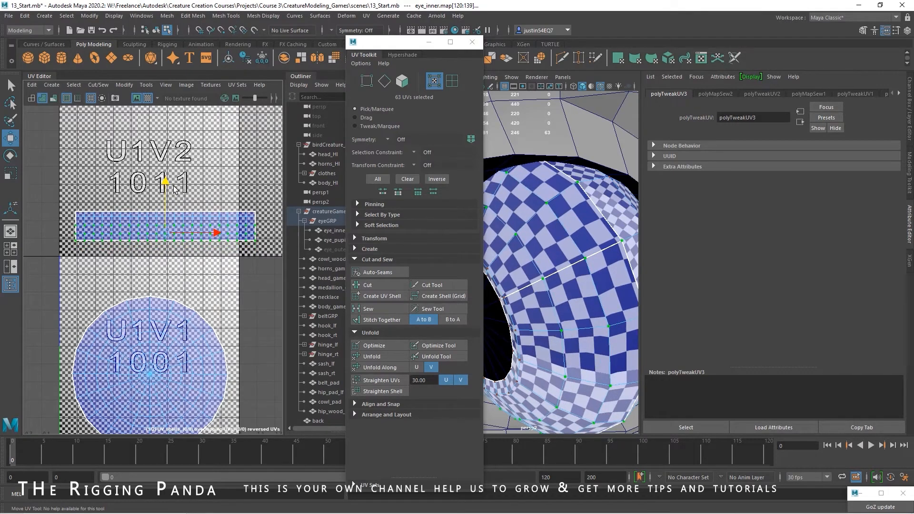
# Cut the rectangular strip crosswise along a four-edge row beside the pupil opening and stitch the cut-off piece to the strip's other end.
pyautogui.scroll(-2, 229, 269)
pyautogui.keyDown('alt'); pyautogui.moveTo(228, 268); pyautogui.dragTo(203, 248, button='middle'); pyautogui.keyUp('alt')
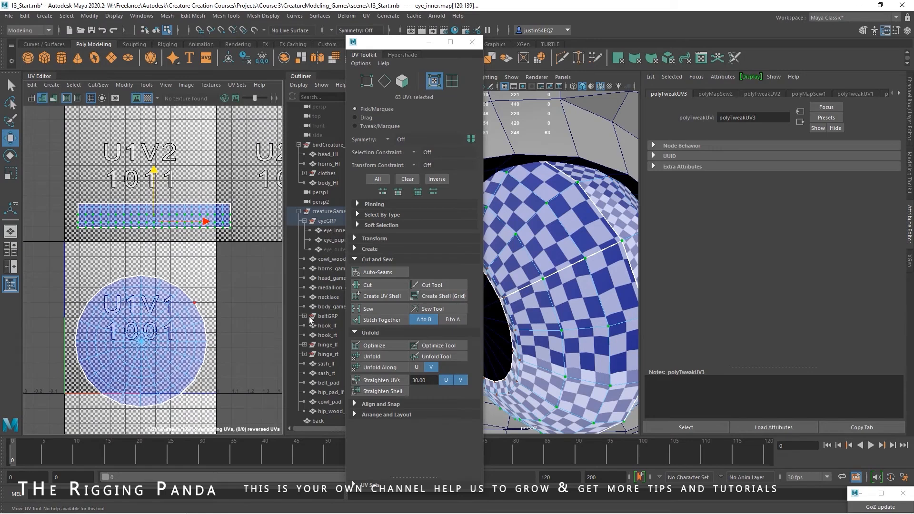
pyautogui.keyDown('alt'); pyautogui.moveTo(585, 298); pyautogui.dragTo(498, 281, button='right'); pyautogui.keyUp('alt')
pyautogui.keyDown('alt'); pyautogui.moveTo(498, 281); pyautogui.dragTo(514, 273); pyautogui.keyUp('alt')
pyautogui.keyDown('alt'); pyautogui.moveTo(500, 274); pyautogui.dragTo(524, 269, button='right'); pyautogui.keyUp('alt')
pyautogui.scroll(4, 514, 245)
pyautogui.moveTo(495, 203); pyautogui.dragTo(495, 178, button='right')
pyautogui.doubleClick(494, 217)
pyautogui.scroll(3, 157, 219)
pyautogui.keyDown('alt'); pyautogui.moveTo(187, 237); pyautogui.dragTo(204, 206, button='middle'); pyautogui.keyUp('alt')
pyautogui.click(384, 286)
pyautogui.scroll(2, 230, 196)
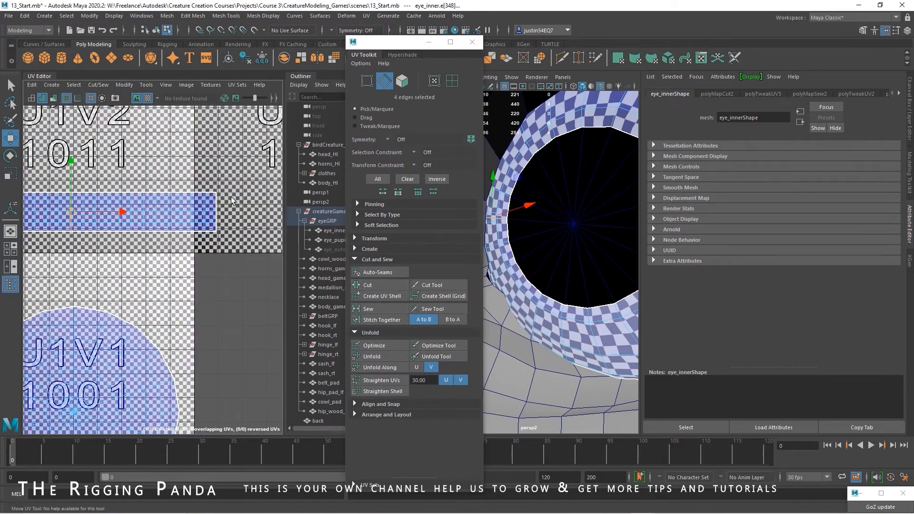
pyautogui.click(379, 320)
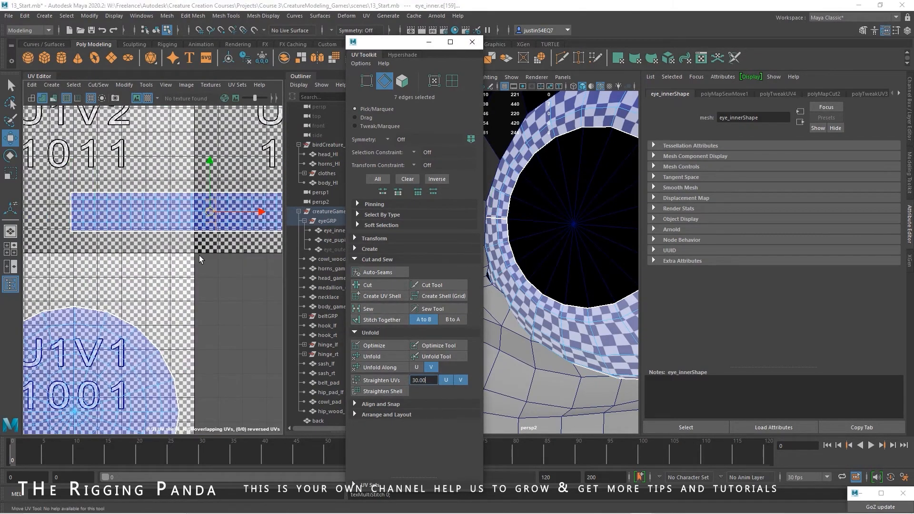
# Select the whole strip shell, move it back above the round shell, and hide the checker map.
pyautogui.scroll(-3, 199, 259)
pyautogui.keyDown('alt'); pyautogui.moveTo(199, 259); pyautogui.dragTo(218, 253, button='middle'); pyautogui.keyUp('alt')
pyautogui.keyDown('ctrl'); pyautogui.moveTo(190, 220); pyautogui.dragTo(167, 207, button='right'); pyautogui.keyUp('ctrl')
pyautogui.moveTo(224, 226); pyautogui.dragTo(149, 265)
pyautogui.click(148, 98)
# Scale and move both inner-eye shells together so they fit inside the 0–1 UV tile, and return to object mode.
pyautogui.keyDown('alt'); pyautogui.moveTo(193, 190); pyautogui.dragTo(222, 123, button='middle'); pyautogui.keyUp('alt')
pyautogui.scroll(-2, 219, 138)
pyautogui.moveTo(94, 145); pyautogui.dragTo(292, 363)
pyautogui.press('e')
pyautogui.press('r')
pyautogui.moveTo(187, 239); pyautogui.dragTo(182, 239)
pyautogui.press('w')
pyautogui.moveTo(185, 238); pyautogui.dragTo(183, 232)
pyautogui.click(204, 282)
pyautogui.keyDown('alt'); pyautogui.moveTo(205, 284); pyautogui.dragTo(404, 338, button='right'); pyautogui.keyUp('alt')
pyautogui.keyDown('alt'); pyautogui.moveTo(214, 248); pyautogui.dragTo(263, 359, button='middle'); pyautogui.keyUp('alt')
pyautogui.keyDown('alt'); pyautogui.moveTo(262, 359); pyautogui.dragTo(159, 293, button='right'); pyautogui.keyUp('alt')
pyautogui.keyDown('alt'); pyautogui.moveTo(223, 246); pyautogui.dragTo(160, 269, button='middle'); pyautogui.keyUp('alt')
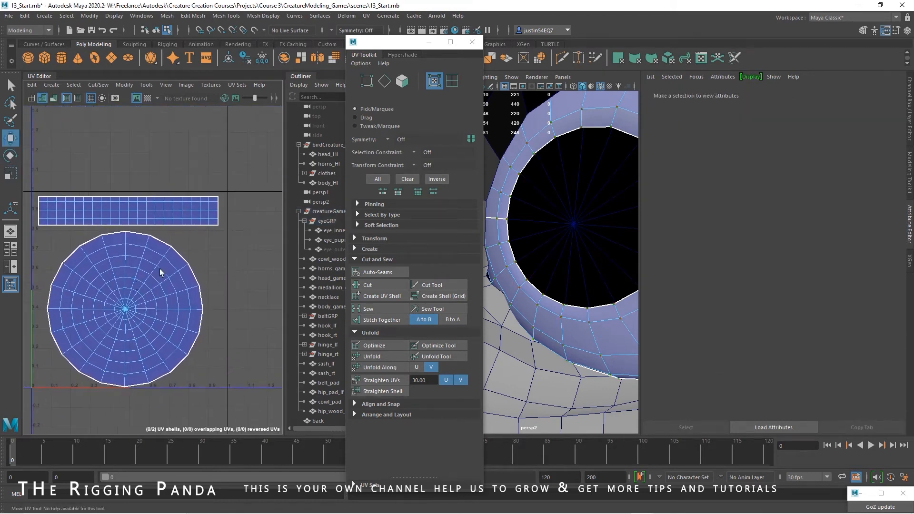
pyautogui.scroll(-4, 228, 308)
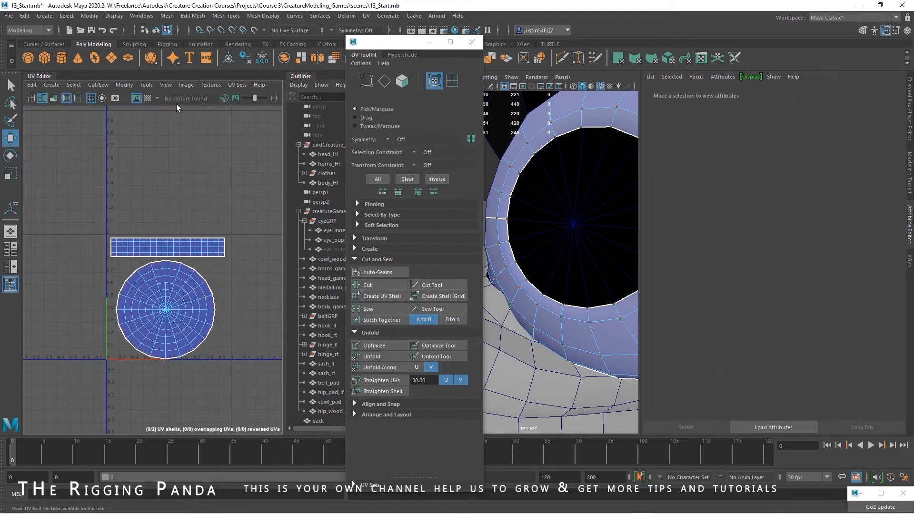
pyautogui.click(156, 30)
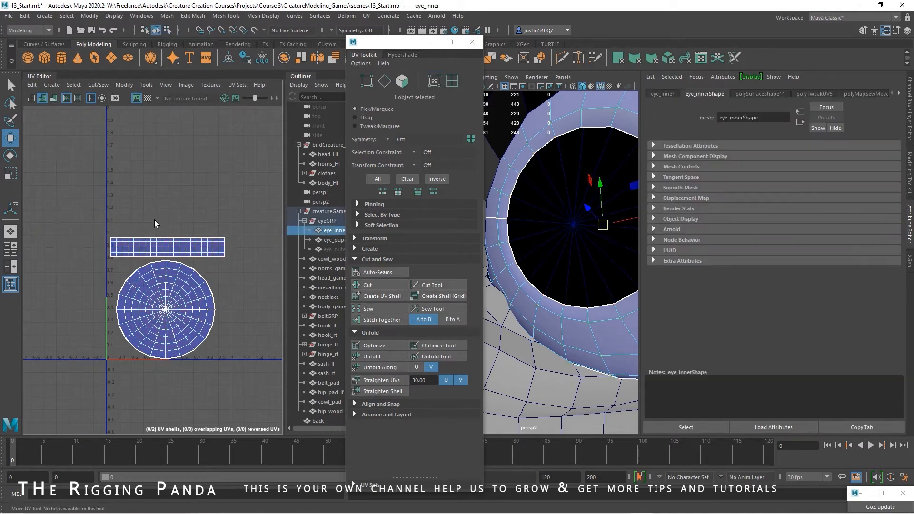
pyautogui.scroll(-5, 578, 309)
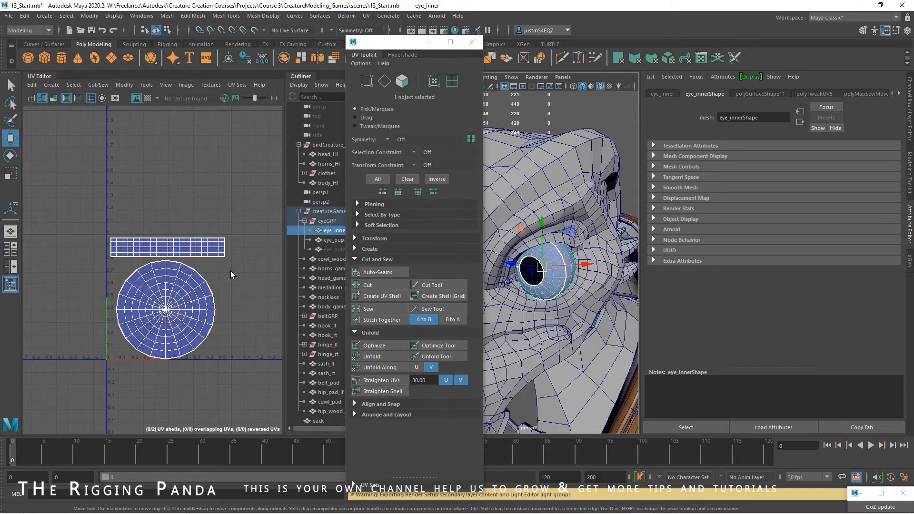
# Create a Surface Shader material in the Hypershade and name it eyePupil.
pyautogui.click(399, 54)
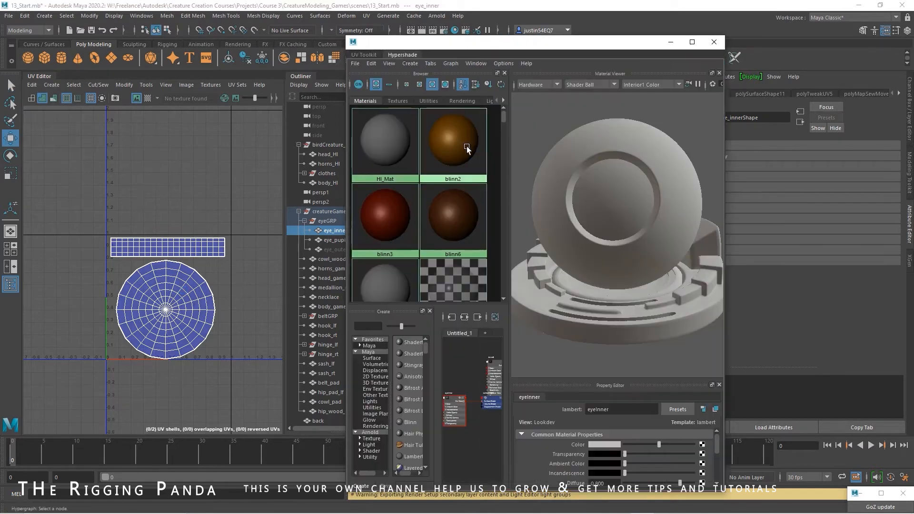
pyautogui.click(338, 241)
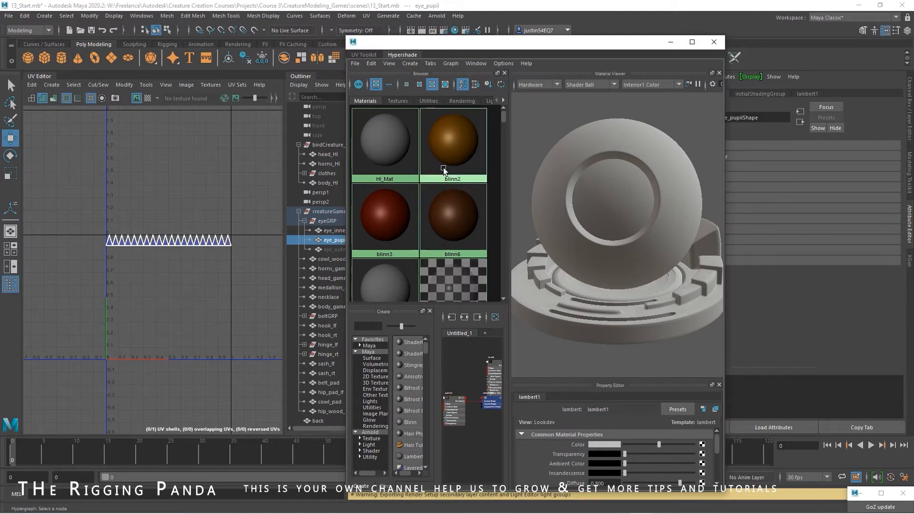
pyautogui.click(412, 65)
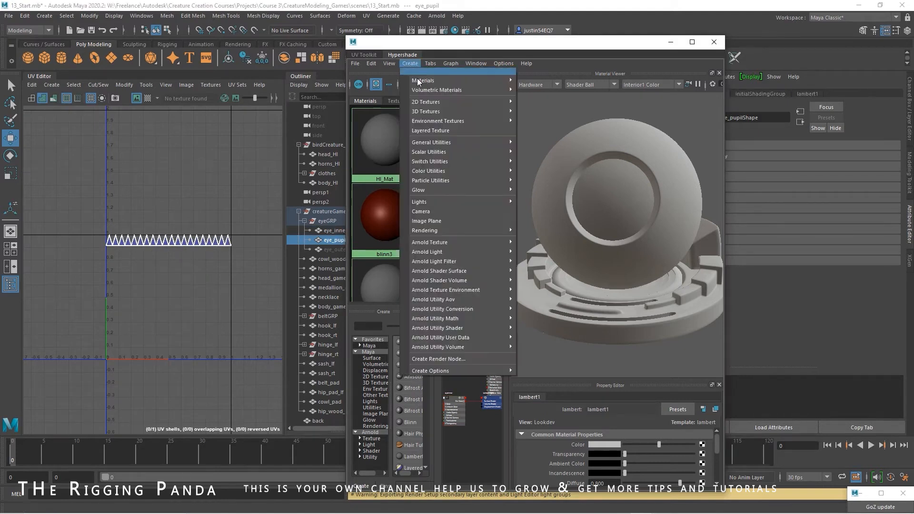
pyautogui.moveTo(412, 63)
pyautogui.moveTo(423, 80)
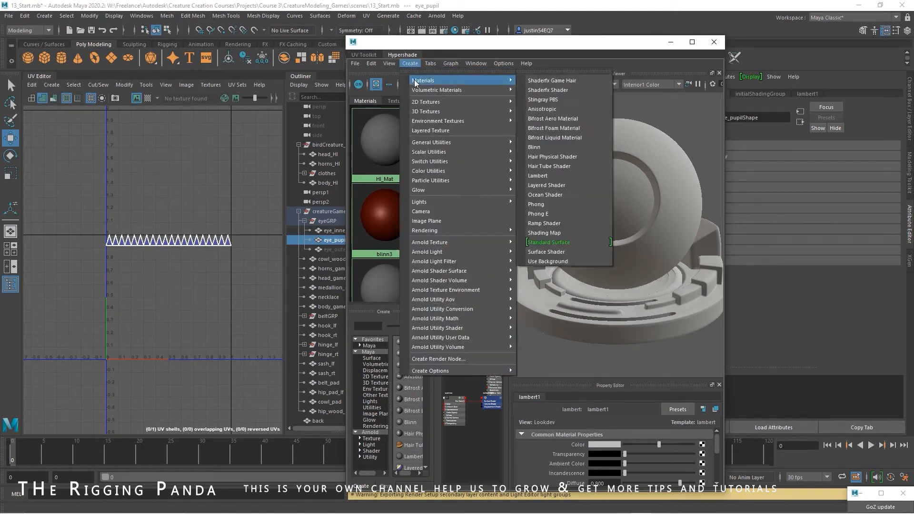
pyautogui.click(570, 249)
pyautogui.write('e')
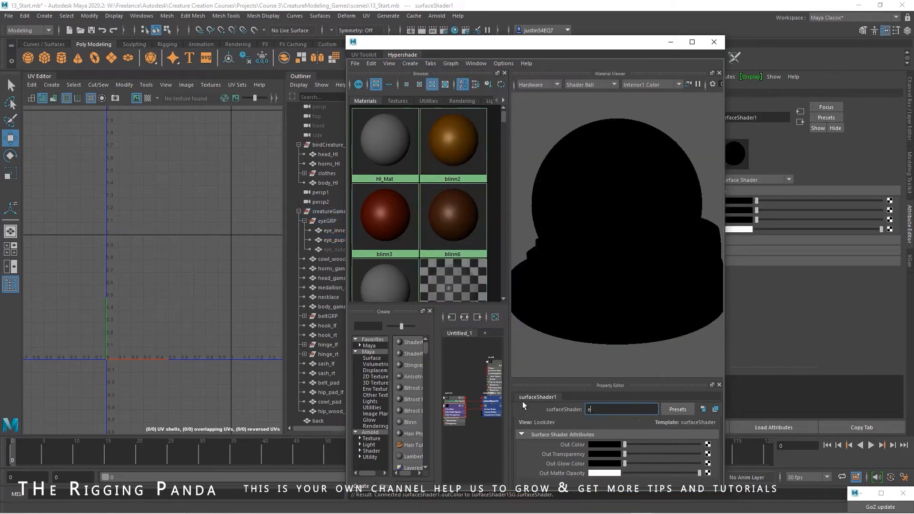
pyautogui.write('yePupil')
pyautogui.press('Return')
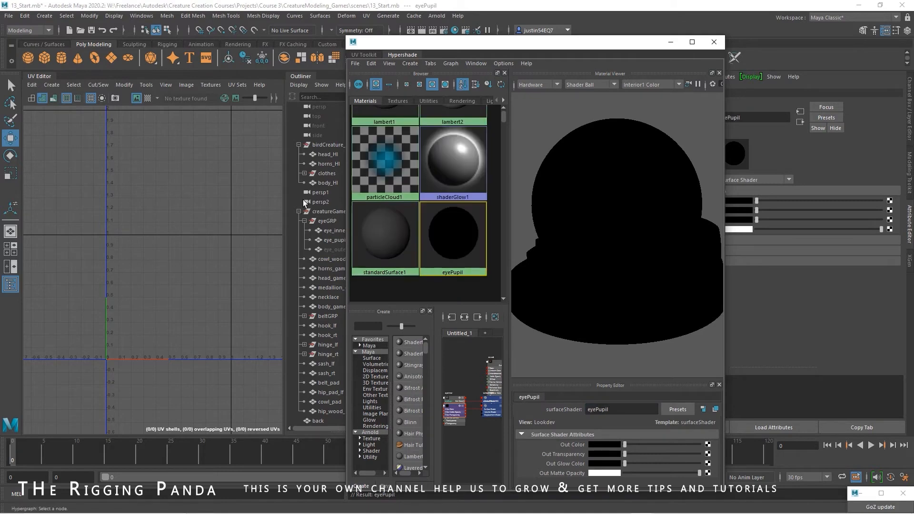
# Assign the eyePupil material to the eye_pupil mesh.
pyautogui.click(335, 242)
pyautogui.moveTo(444, 237); pyautogui.dragTo(444, 238, button='right')
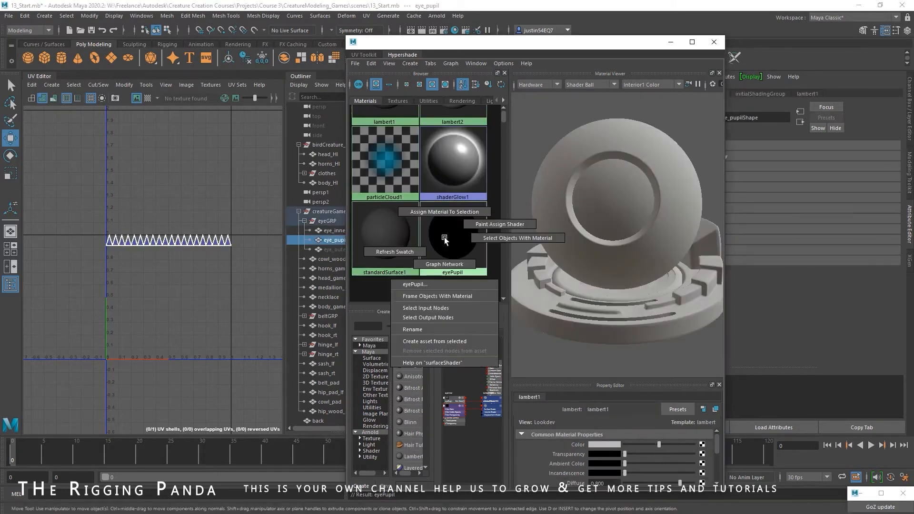
pyautogui.moveTo(444, 238); pyautogui.dragTo(444, 212, button='right')
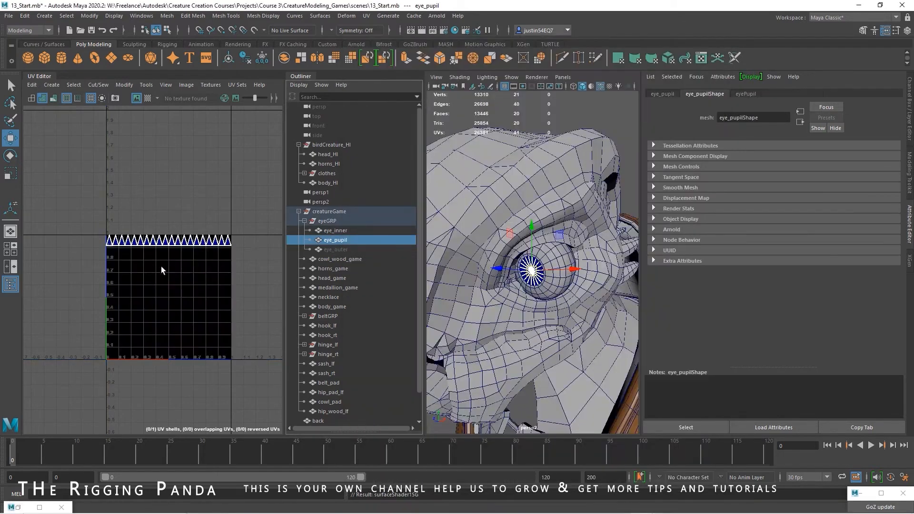
# Planar-map all the pupil's faces with the projection fitted to the best plane, and scale the UVs down inside the tile.
pyautogui.keyDown('alt'); pyautogui.moveTo(161, 267); pyautogui.dragTo(182, 254, button='right'); pyautogui.keyUp('alt')
pyautogui.moveTo(93, 221); pyautogui.dragTo(261, 254)
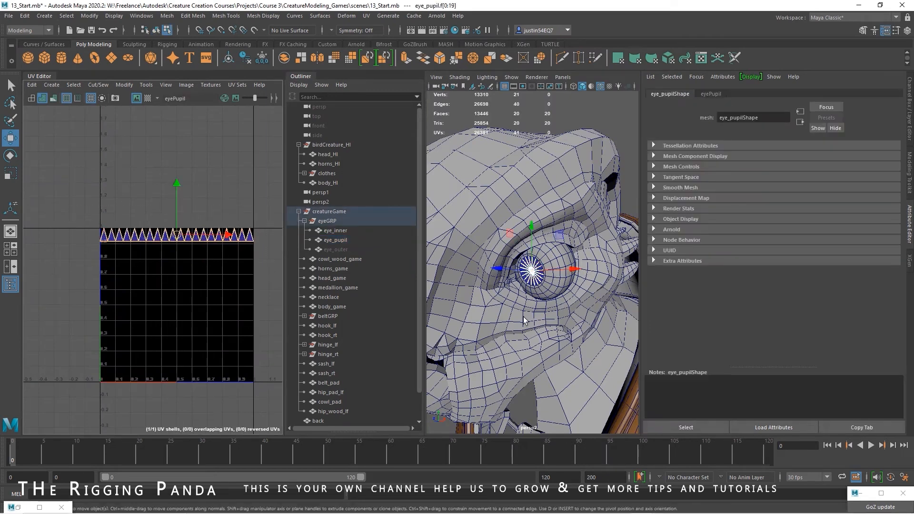
pyautogui.click(367, 18)
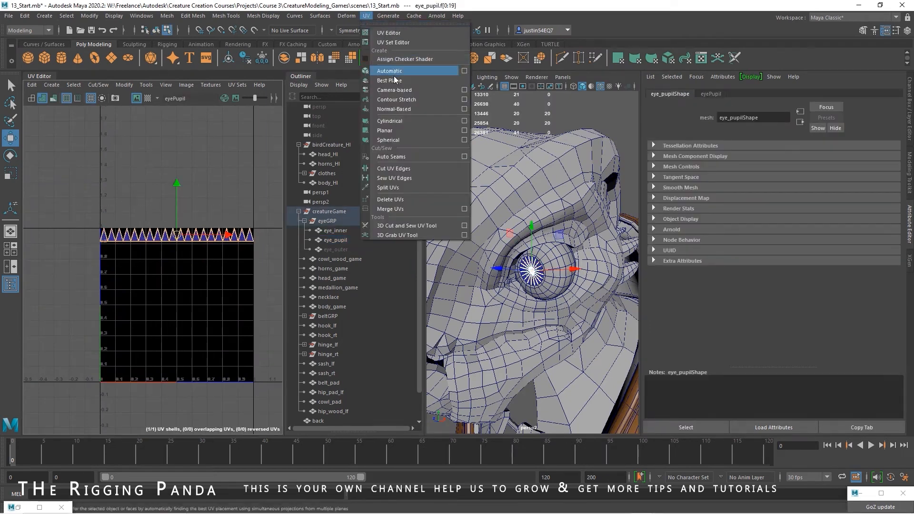
pyautogui.click(464, 130)
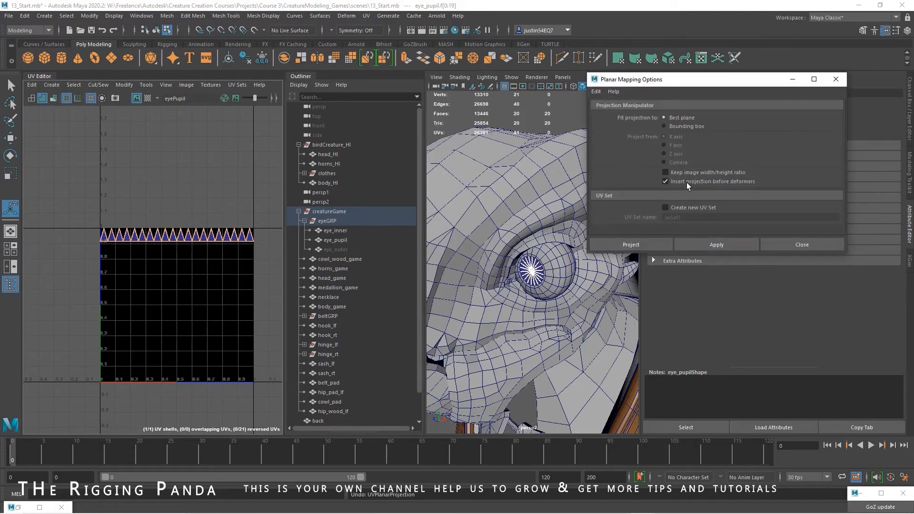
pyautogui.click(652, 244)
pyautogui.press('e')
pyautogui.press('r')
pyautogui.moveTo(184, 301); pyautogui.dragTo(178, 302)
pyautogui.press('F8')
# Unhide the eye_outer mesh and review the UV layouts of the inner eye, pupil and outer eye in turn.
pyautogui.click(340, 231)
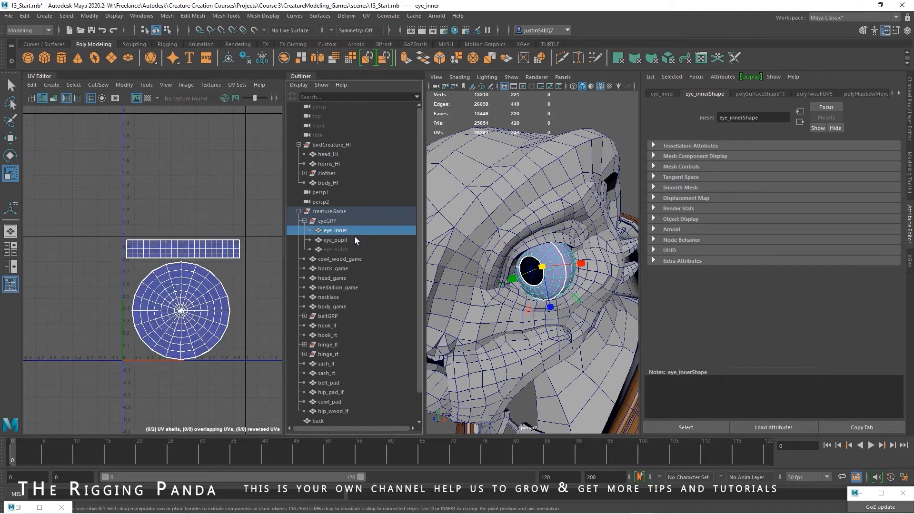
pyautogui.click(336, 240)
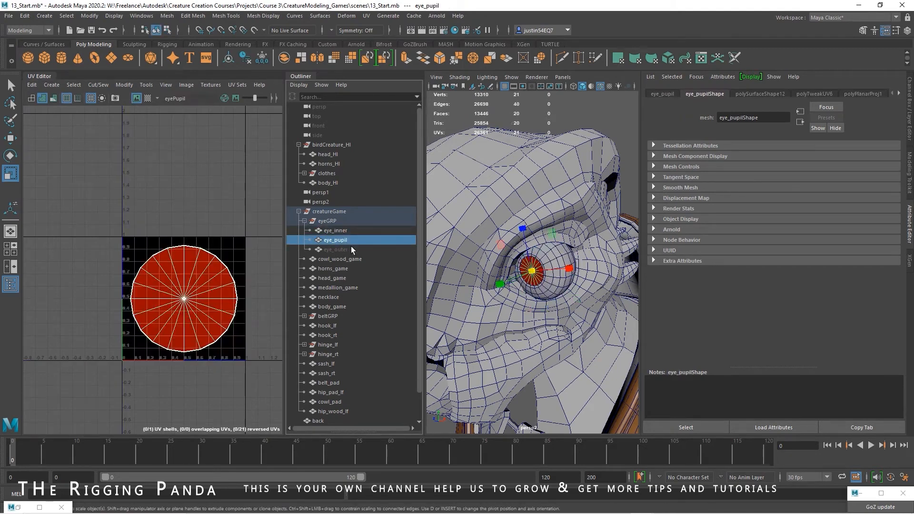
pyautogui.click(344, 249)
pyautogui.hotkey('shift', 'h')
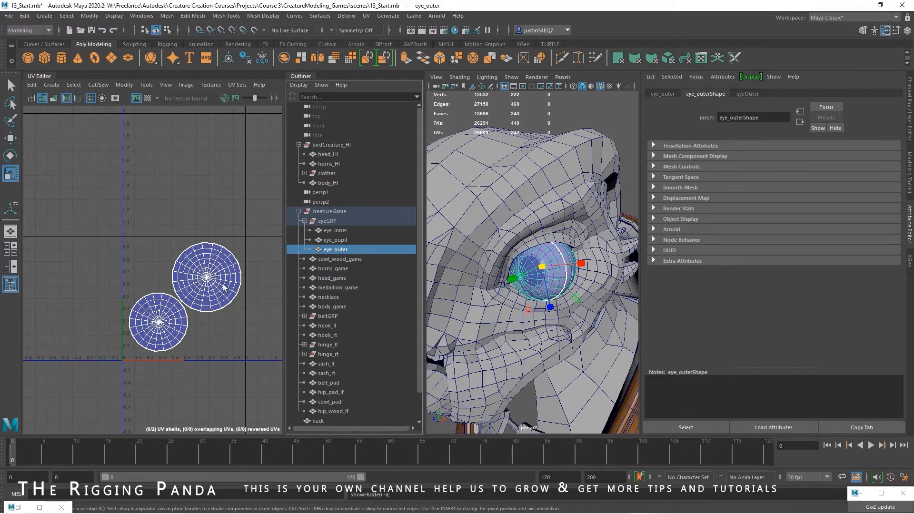
pyautogui.click(337, 240)
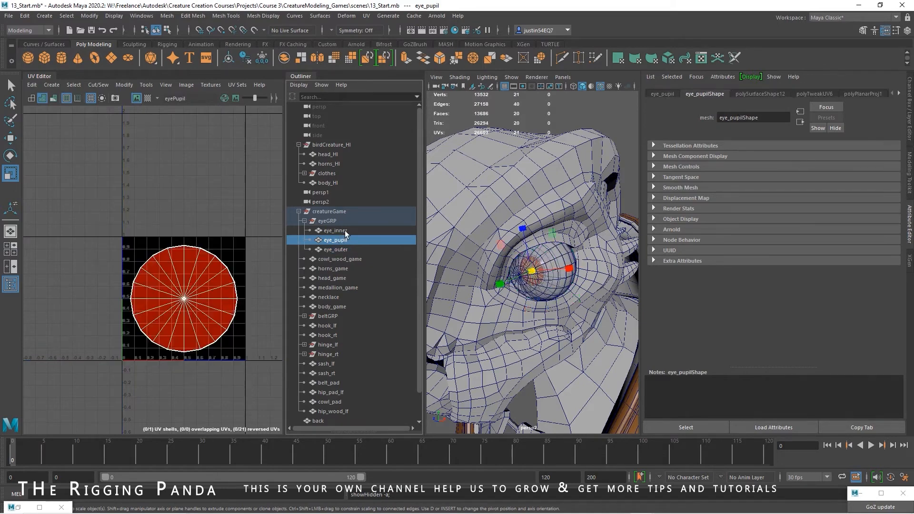
pyautogui.click(339, 230)
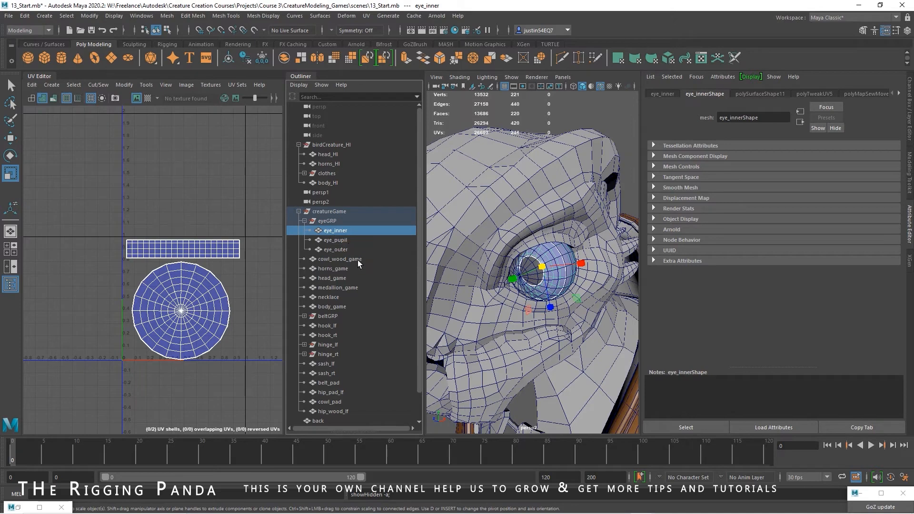
# Select the whole eyeGRP group, then eye_pupil, and examine their UV shading for reversed UVs.
pyautogui.click(304, 221)
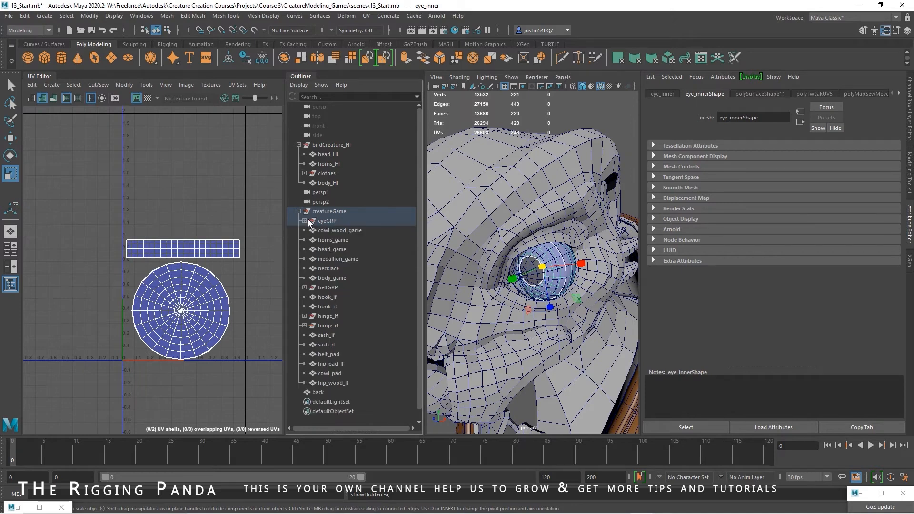
pyautogui.click(331, 221)
pyautogui.moveTo(520, 285)
pyautogui.keyDown('alt'); pyautogui.mouseDown(button='right')
pyautogui.moveTo(493, 281)
pyautogui.moveTo(528, 274)
pyautogui.mouseUp(button='right'); pyautogui.keyUp('alt')
pyautogui.keyDown('alt'); pyautogui.moveTo(529, 273); pyautogui.dragTo(518, 276); pyautogui.keyUp('alt')
pyautogui.keyDown('alt'); pyautogui.moveTo(519, 276); pyautogui.dragTo(560, 272, button='right'); pyautogui.keyUp('alt')
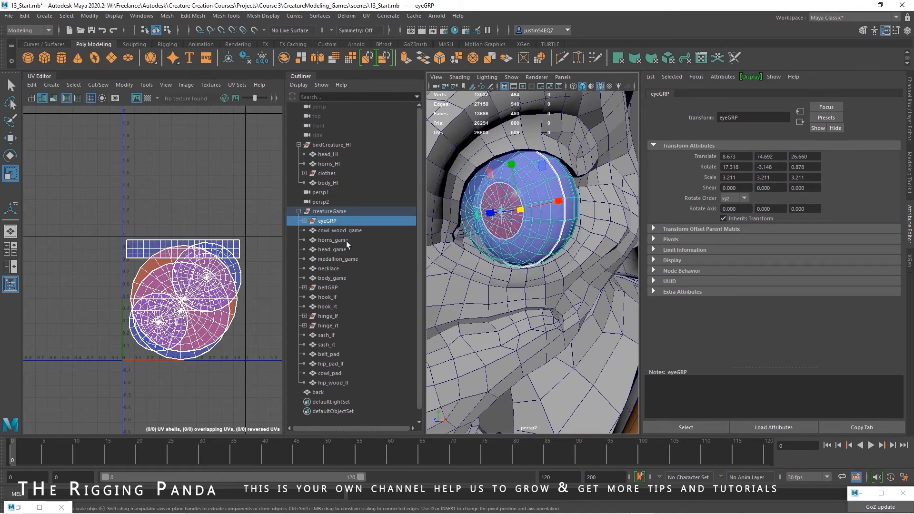
pyautogui.click(304, 221)
pyautogui.click(343, 240)
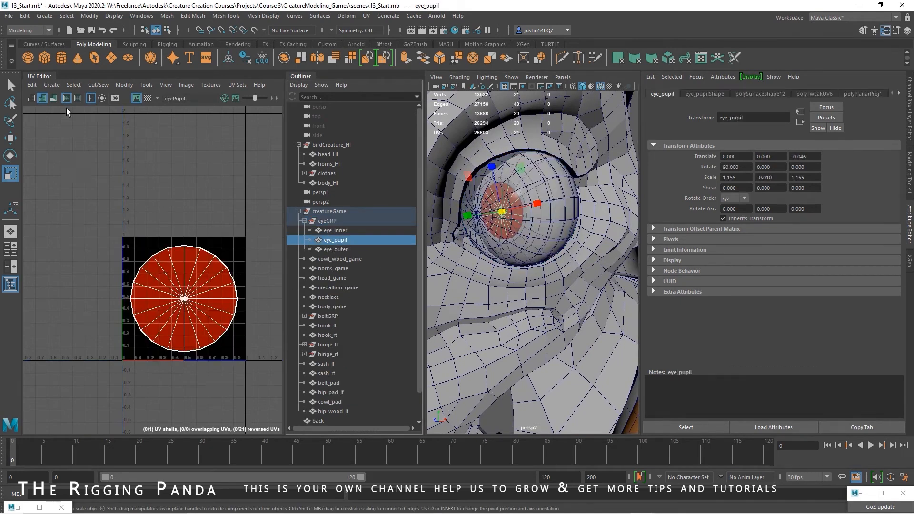
pyautogui.click(41, 99)
pyautogui.click(41, 99)
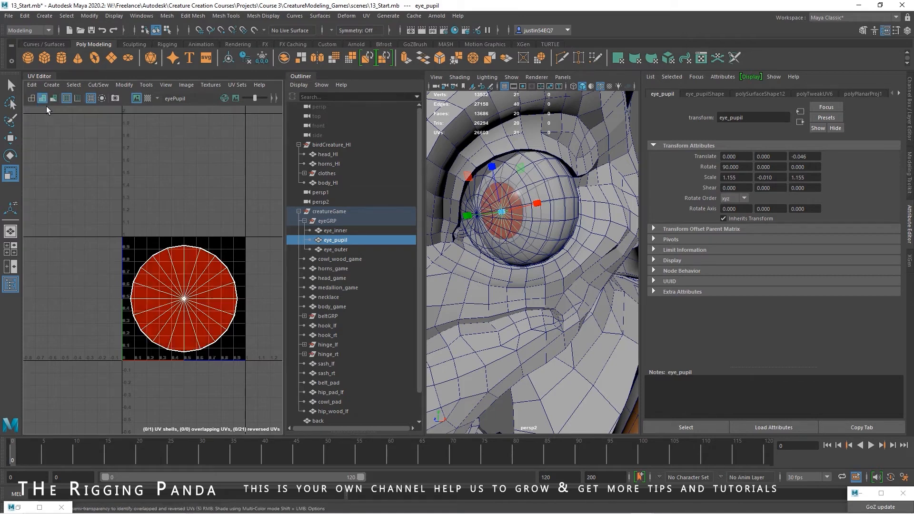
# Try to flip the pupil's UV shell.
pyautogui.click(264, 241)
pyautogui.moveTo(264, 241); pyautogui.dragTo(35, 391)
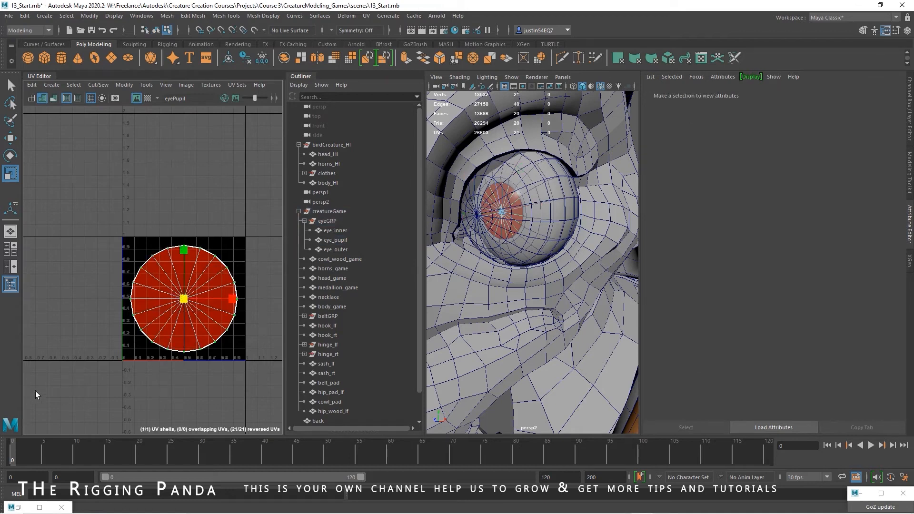
pyautogui.click(133, 120)
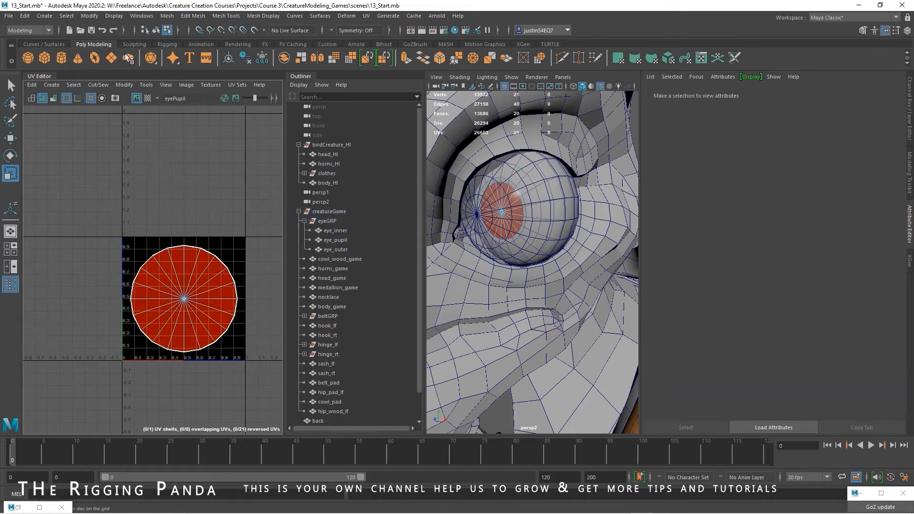
pyautogui.click(109, 86)
pyautogui.moveTo(126, 85)
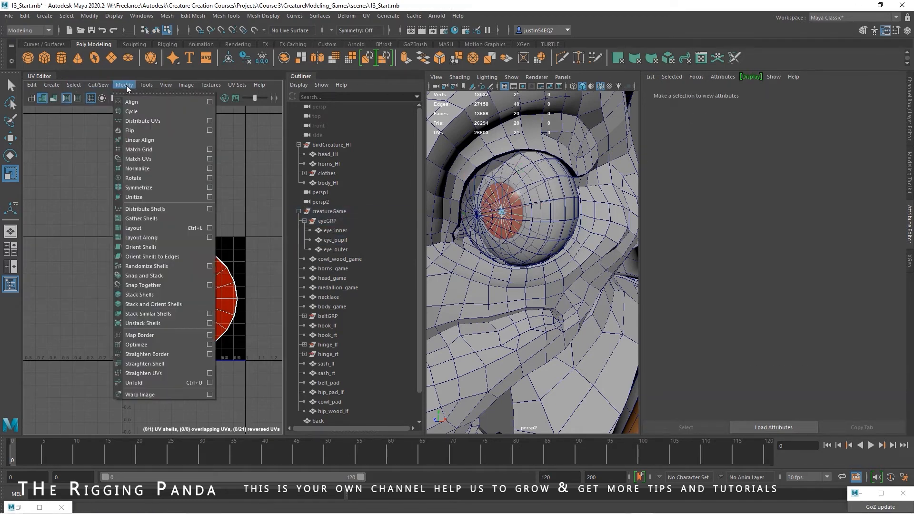
pyautogui.click(136, 128)
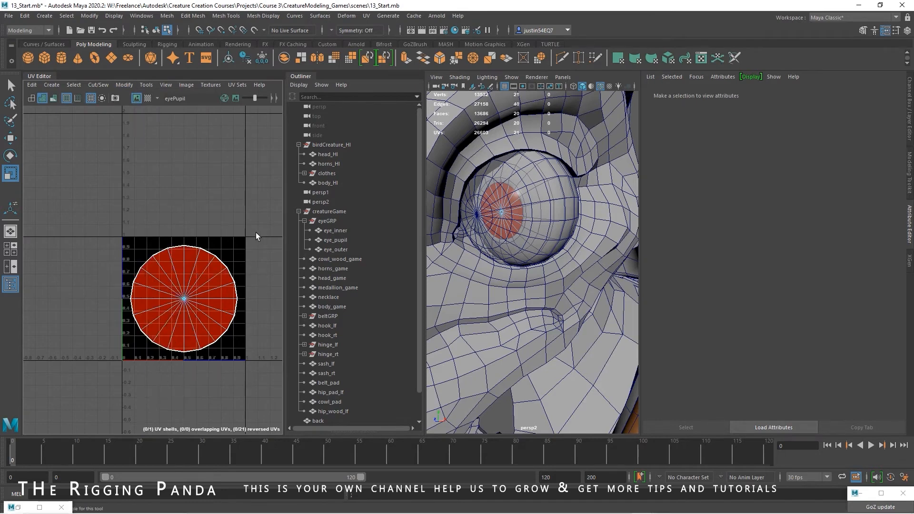
# Select all of the pupil's UVs, flip them, and check the UV shading across the whole eyeGRP group in object mode.
pyautogui.moveTo(256, 233); pyautogui.dragTo(116, 367)
pyautogui.click(125, 85)
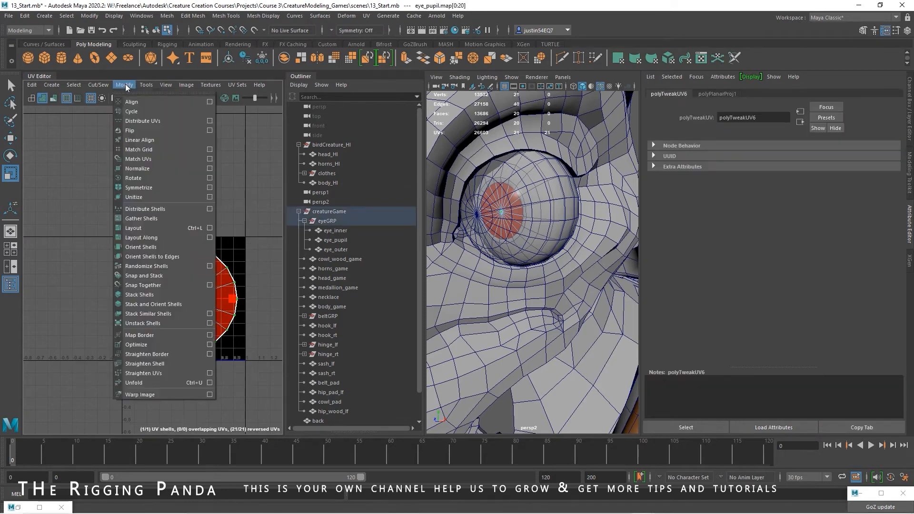
pyautogui.click(142, 130)
pyautogui.click(215, 180)
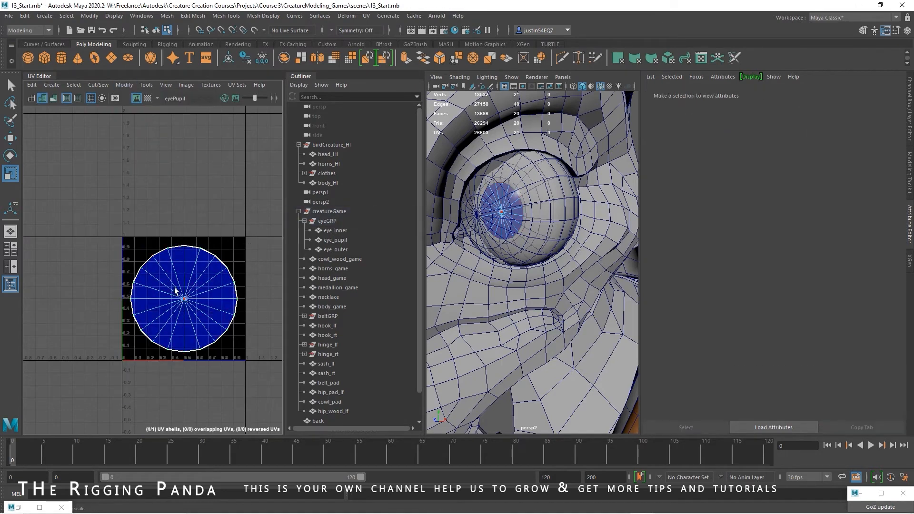
pyautogui.click(156, 30)
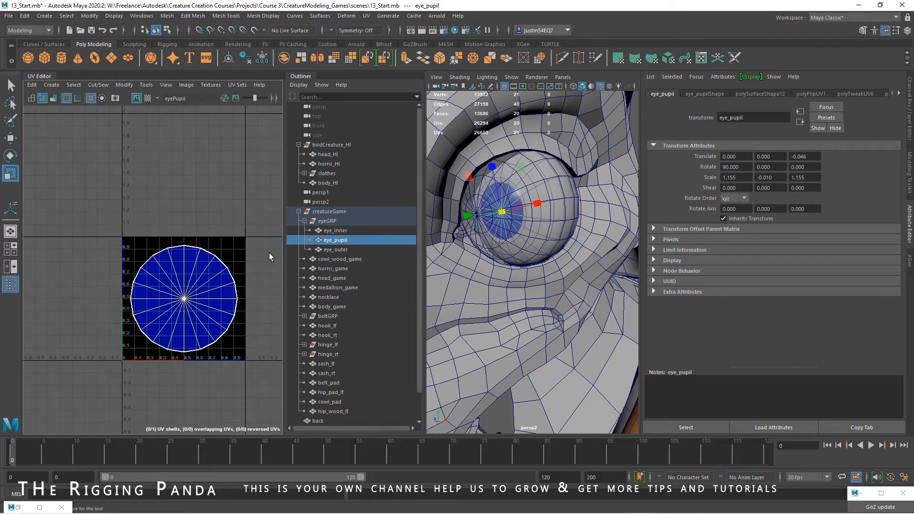
pyautogui.click(328, 221)
pyautogui.scroll(-5, 528, 259)
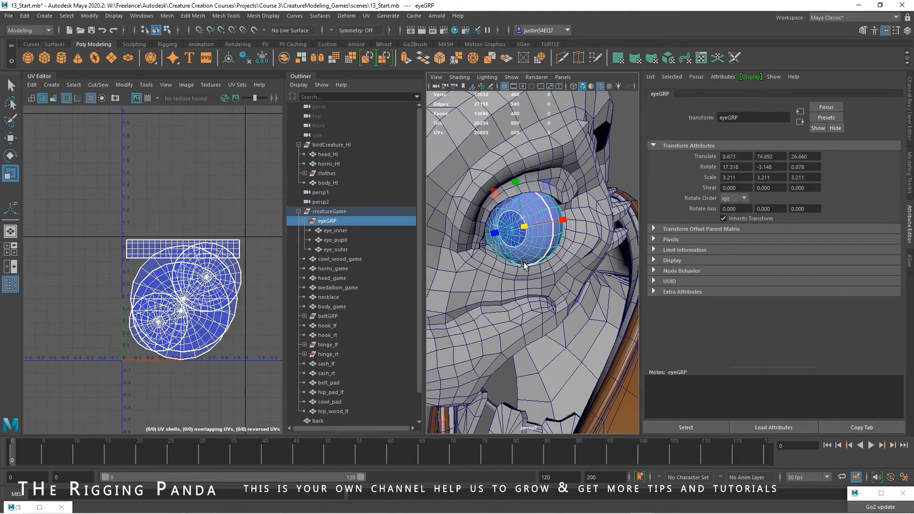
# Group eyeGRP into a new group, duplicate that group and mirror the copy with a Scale X of -1.
pyautogui.keyDown('alt'); pyautogui.moveTo(527, 259); pyautogui.dragTo(551, 266); pyautogui.keyUp('alt')
pyautogui.keyDown('alt'); pyautogui.moveTo(551, 267); pyautogui.dragTo(545, 239, button='middle'); pyautogui.keyUp('alt')
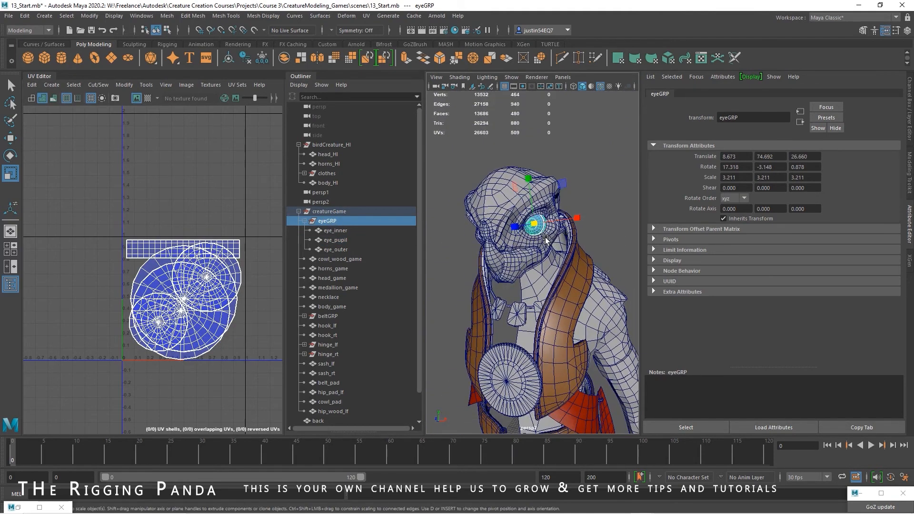
pyautogui.click(304, 221)
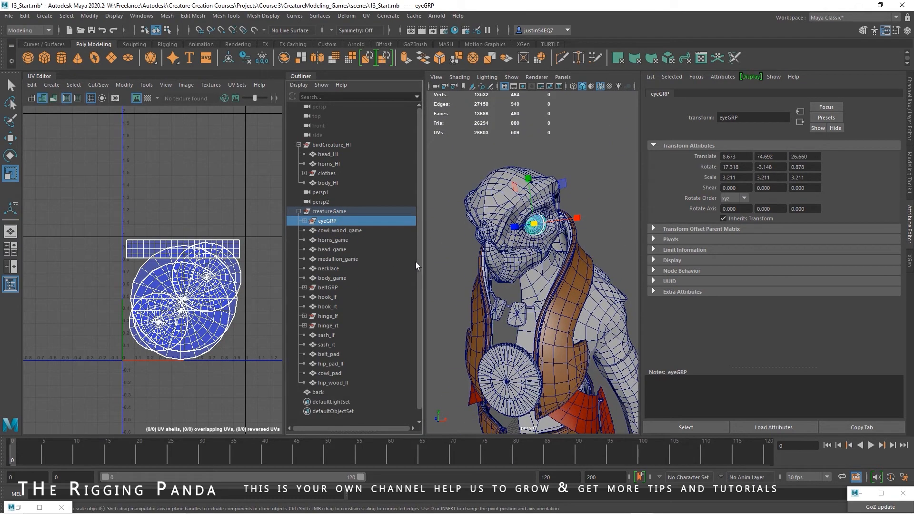
pyautogui.click(909, 107)
pyautogui.hotkey('ctrl', 'g')
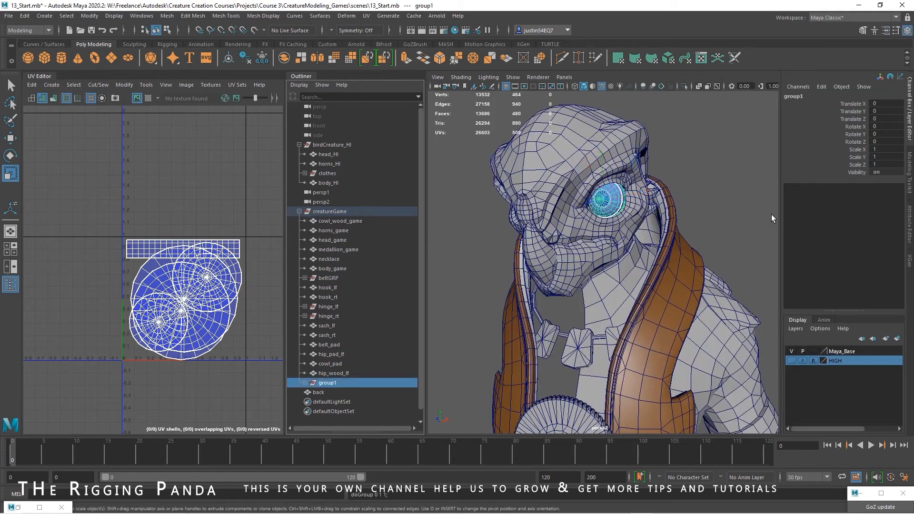
pyautogui.hotkey('ctrl', 'd')
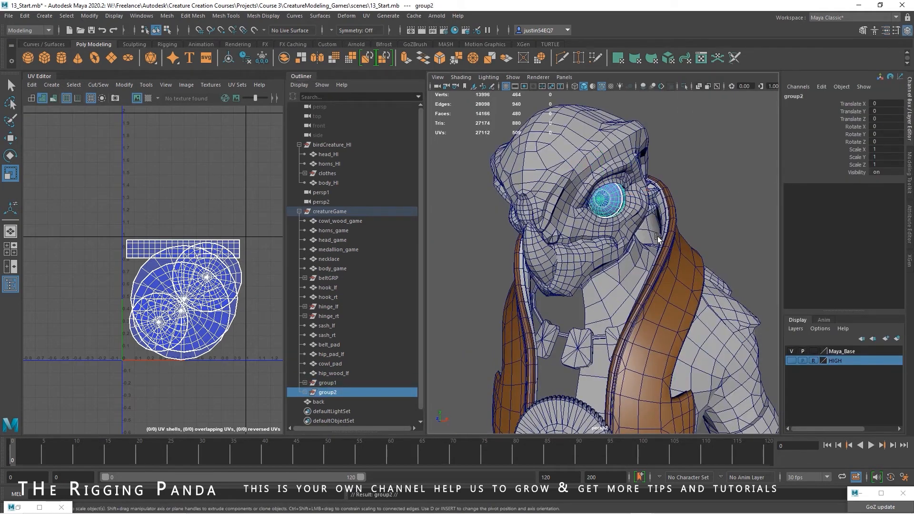
pyautogui.write('-1')
pyautogui.press('Return')
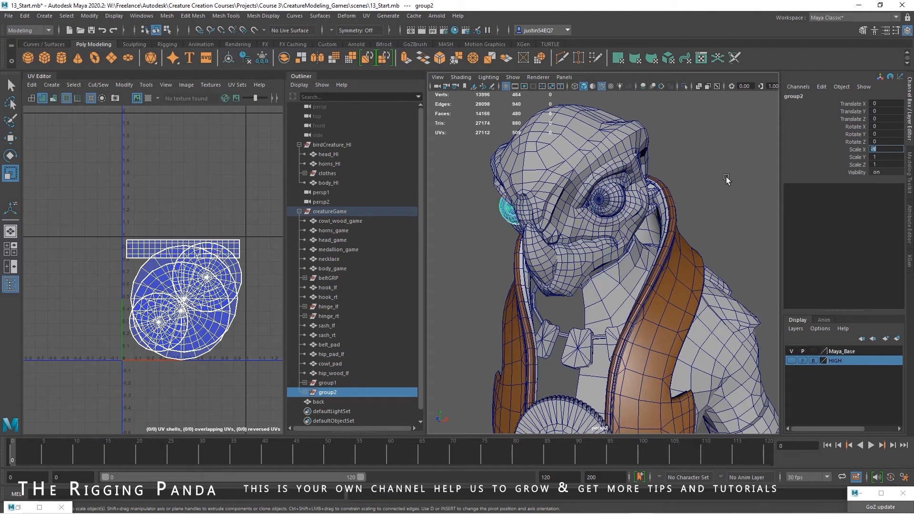
# Freeze the transformations of the mirrored eye group.
pyautogui.keyDown('alt'); pyautogui.moveTo(725, 179); pyautogui.dragTo(685, 181); pyautogui.keyUp('alt')
pyautogui.click(89, 15)
pyautogui.moveTo(105, 44)
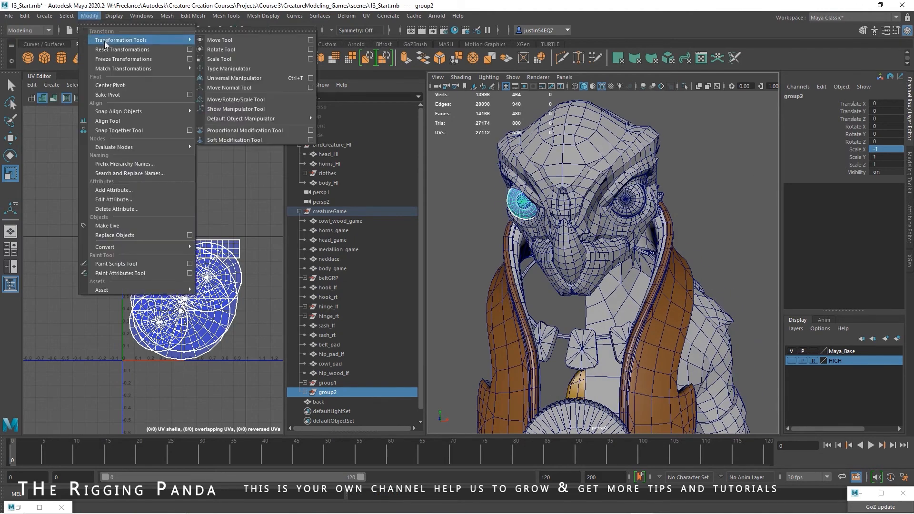
pyautogui.click(117, 59)
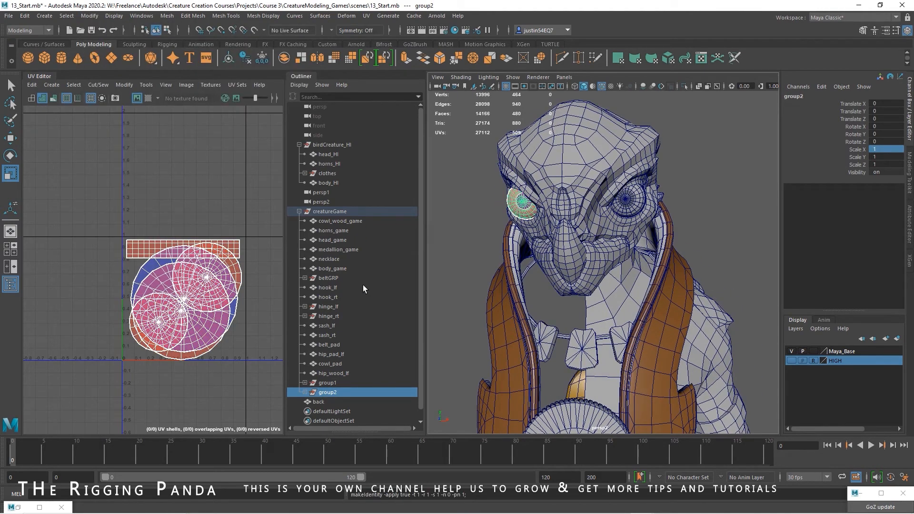
# Examine the mirrored eye's UV shading for reversed UVs, then turn the UV shading off.
pyautogui.click(305, 392)
pyautogui.keyDown('alt'); pyautogui.moveTo(238, 338); pyautogui.dragTo(226, 302, button='middle'); pyautogui.keyUp('alt')
pyautogui.keyDown('alt'); pyautogui.moveTo(227, 302); pyautogui.dragTo(251, 321, button='right'); pyautogui.keyUp('alt')
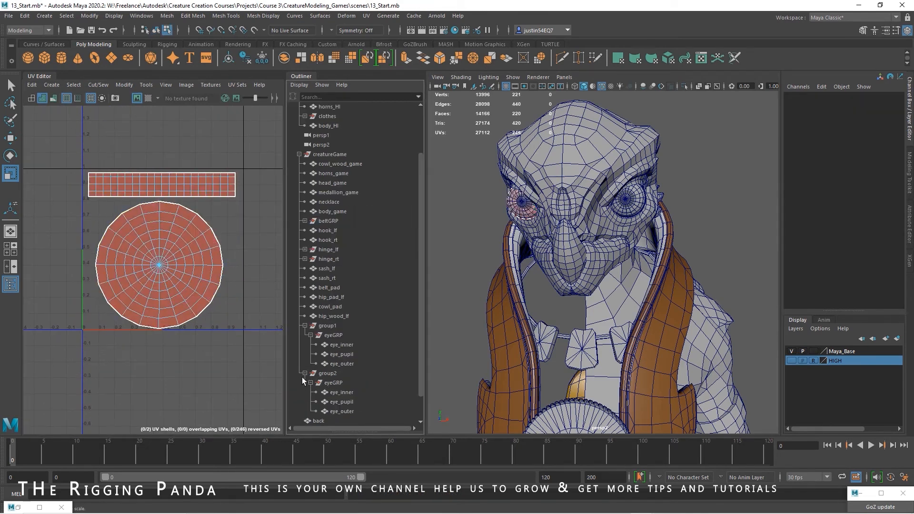
pyautogui.click(305, 374)
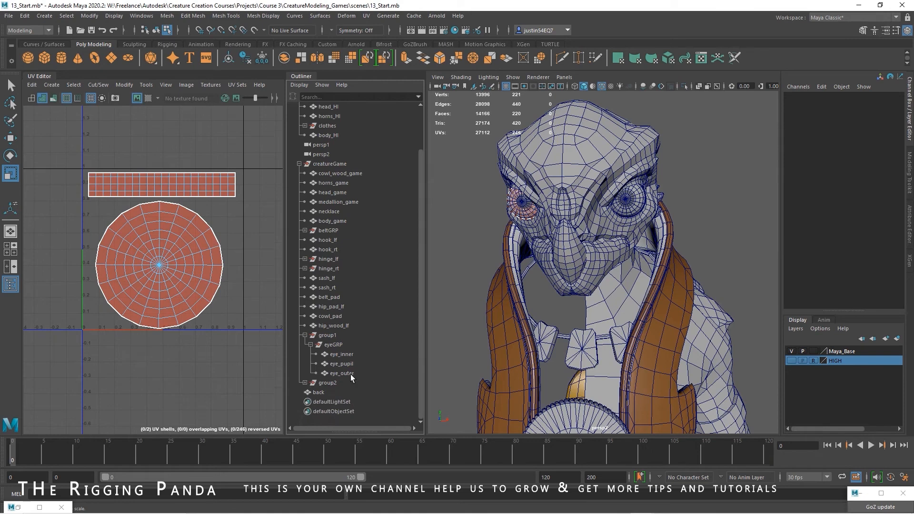
pyautogui.click(304, 335)
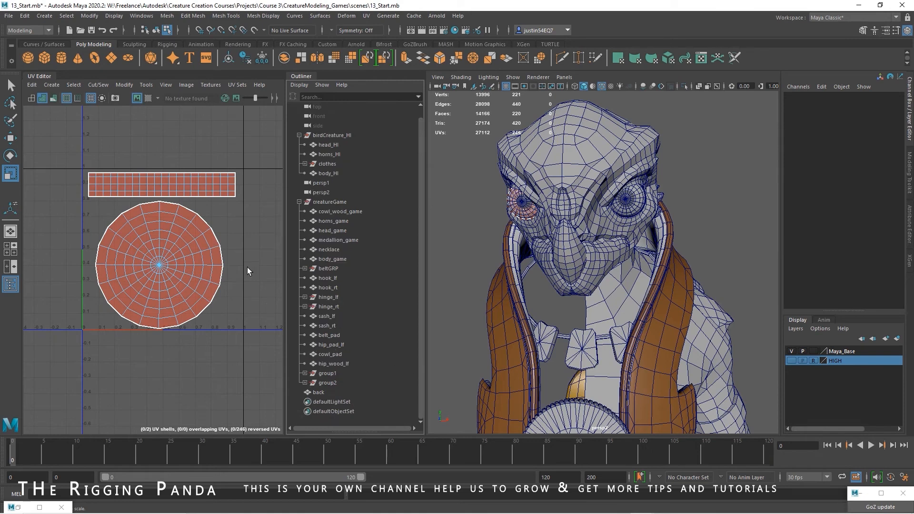
pyautogui.click(31, 99)
# Move both eye groups out of group1 and group2 directly under creatureGame, and delete the two emptied groups.
pyautogui.click(304, 383)
pyautogui.moveTo(342, 393); pyautogui.dragTo(338, 235)
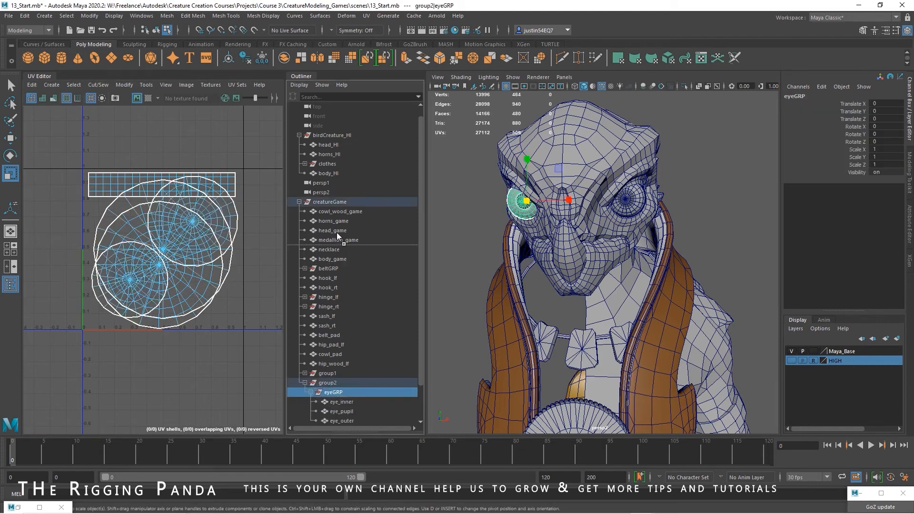
pyautogui.moveTo(337, 233); pyautogui.dragTo(334, 202, button='middle')
pyautogui.keyDown('shift'); pyautogui.click(304, 373); pyautogui.keyUp('shift')
pyautogui.click(338, 382)
pyautogui.moveTo(337, 383); pyautogui.dragTo(335, 204, button='middle')
pyautogui.click(335, 381)
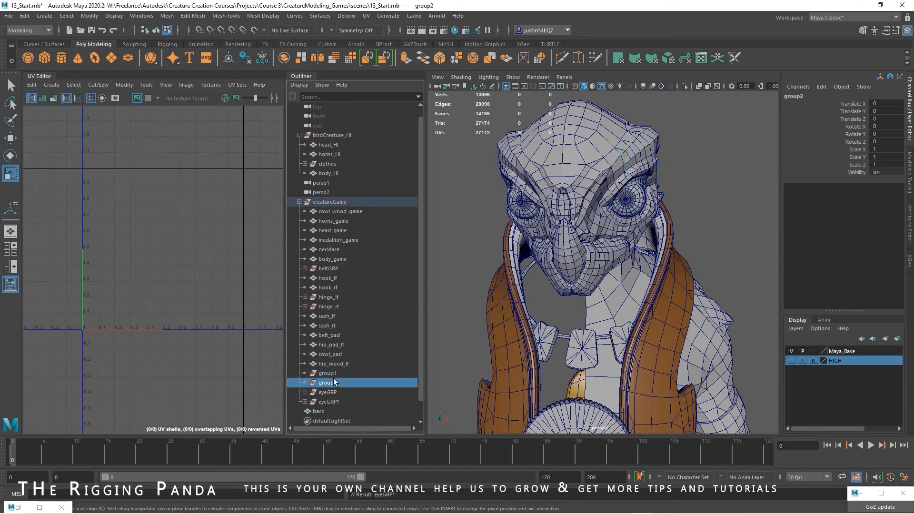
pyautogui.keyDown('shift'); pyautogui.click(334, 374); pyautogui.keyUp('shift')
pyautogui.press('Delete')
# Rename the mirrored eye group eyeGRP_RT and the original eye group eyeGRP_LF.
pyautogui.click(331, 374)
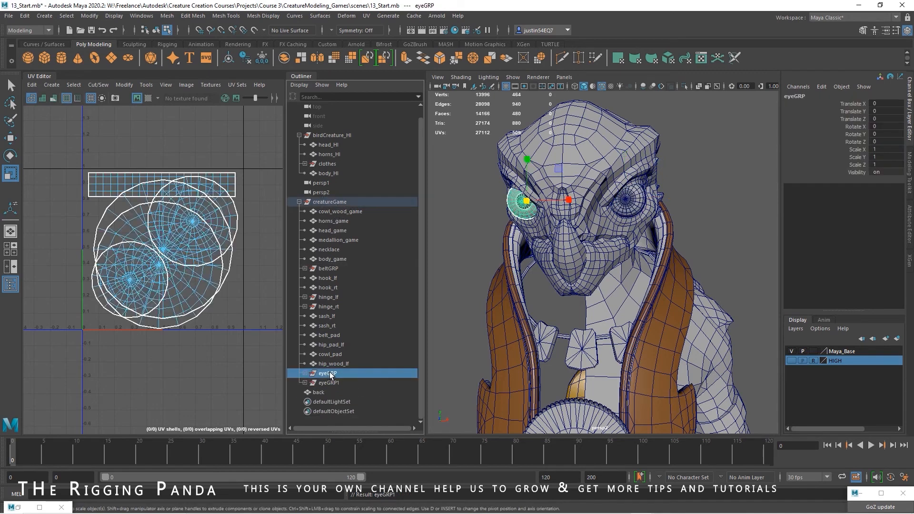
pyautogui.doubleClick(331, 375)
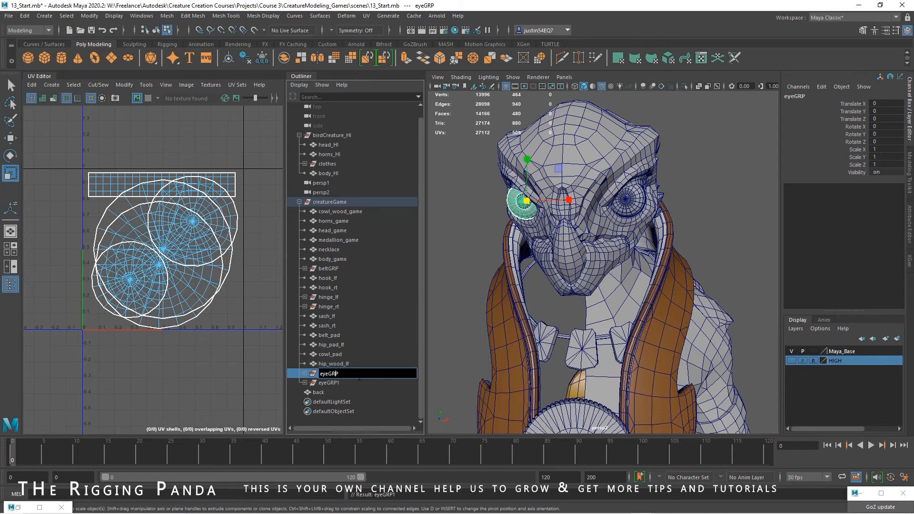
pyautogui.write('_RT')
pyautogui.press('Return')
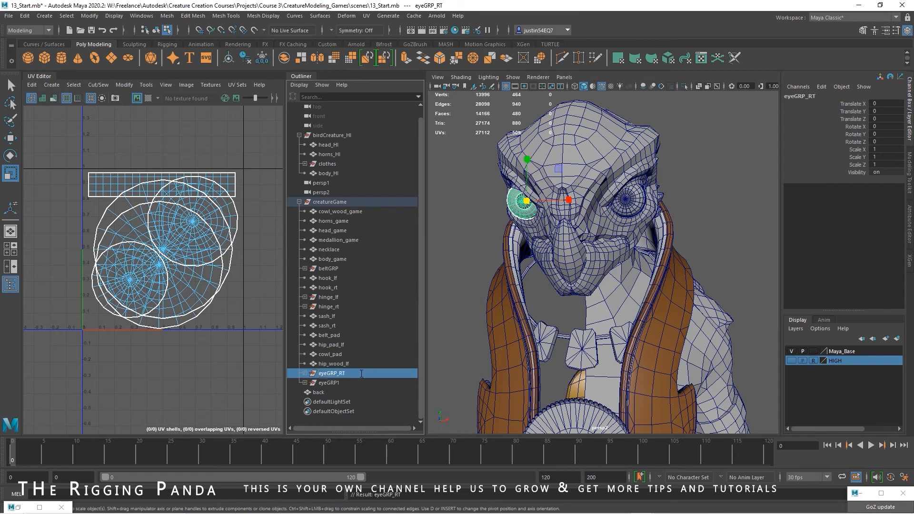
pyautogui.doubleClick(352, 383)
pyautogui.write('_LF')
pyautogui.press('Return')
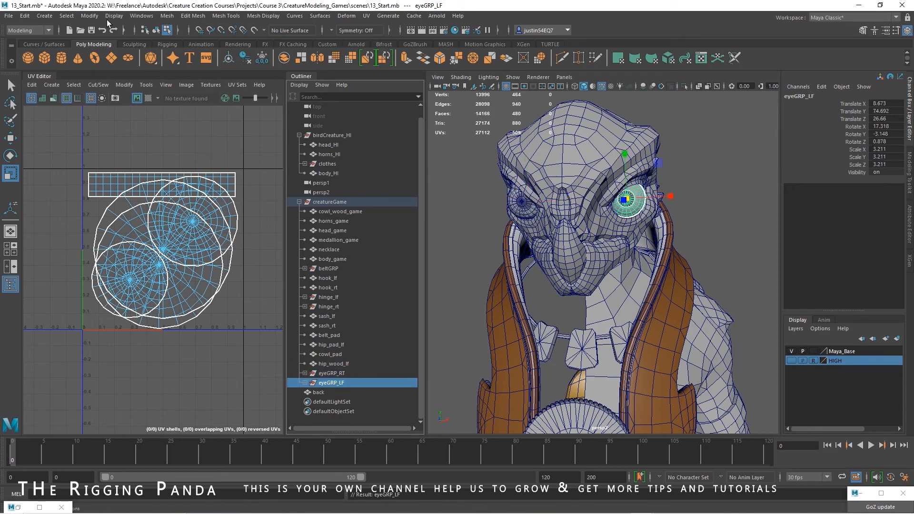
# Freeze the transformations of eyeGRP_LF and check both eyes on the creature.
pyautogui.click(89, 17)
pyautogui.click(123, 59)
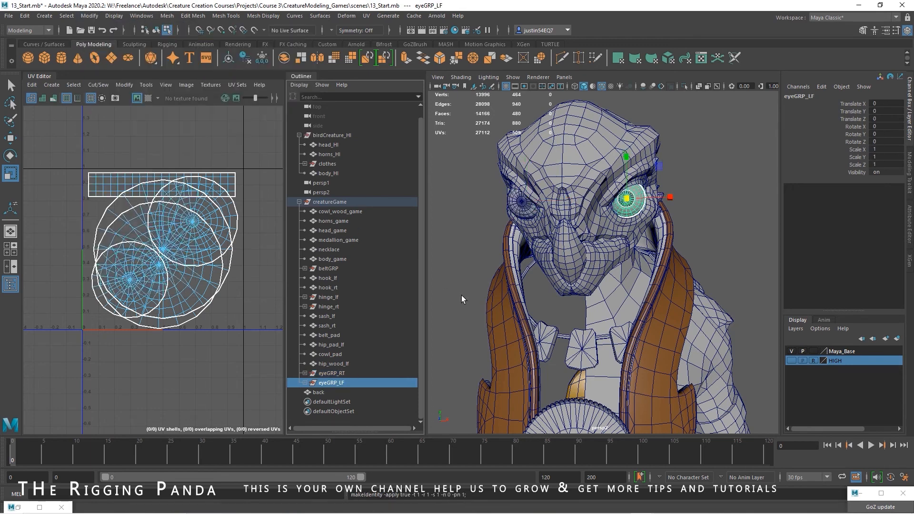
pyautogui.keyDown('alt'); pyautogui.moveTo(609, 290); pyautogui.dragTo(560, 290, button='right'); pyautogui.keyUp('alt')
pyautogui.keyDown('alt'); pyautogui.moveTo(561, 290); pyautogui.dragTo(550, 286); pyautogui.keyUp('alt')
pyautogui.moveTo(633, 287)
pyautogui.keyDown('alt'); pyautogui.mouseDown(button='right')
pyautogui.moveTo(605, 288)
pyautogui.moveTo(618, 288)
pyautogui.mouseUp(button='right'); pyautogui.keyUp('alt')
pyautogui.keyDown('alt'); pyautogui.moveTo(618, 288); pyautogui.dragTo(600, 273, button='middle'); pyautogui.keyUp('alt')
pyautogui.keyDown('alt'); pyautogui.moveTo(599, 273); pyautogui.dragTo(619, 279, button='right'); pyautogui.keyUp('alt')
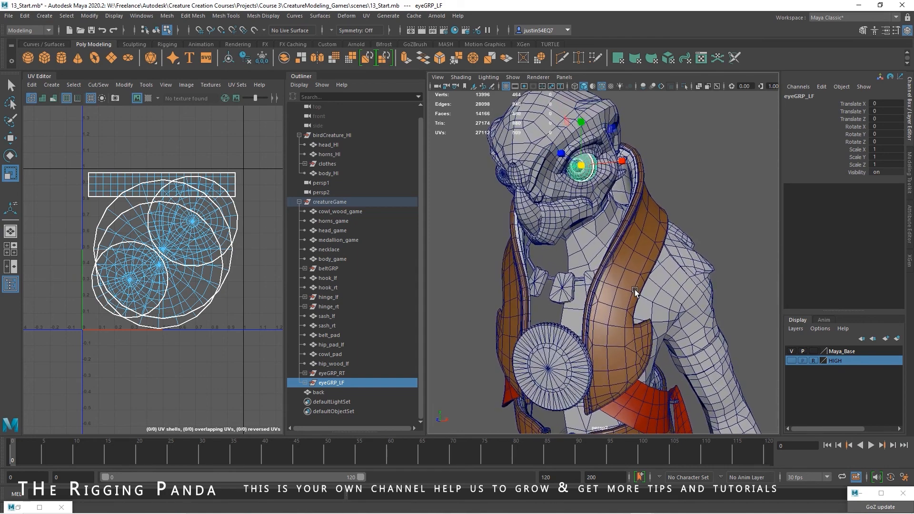
pyautogui.keyDown('alt'); pyautogui.moveTo(588, 291); pyautogui.dragTo(595, 289); pyautogui.keyUp('alt')
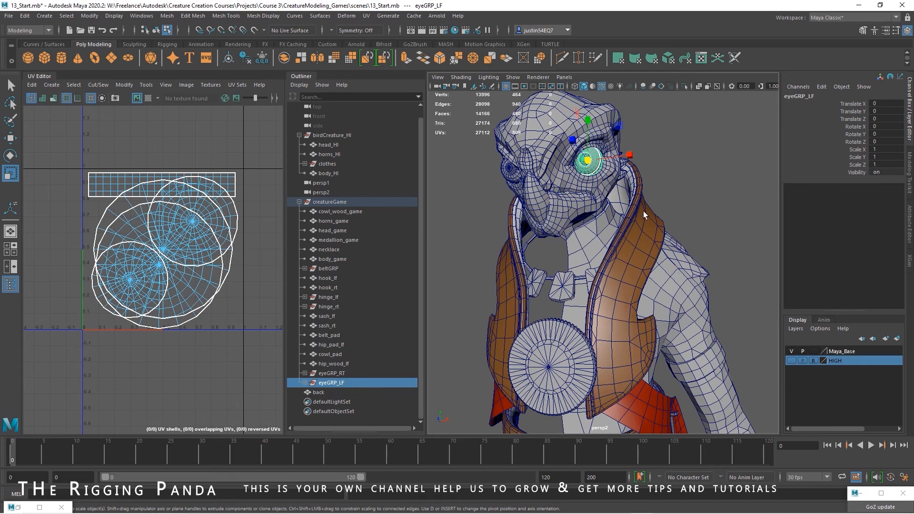
# Hide both eye groups, eyeGRP_RT and eyeGRP_LF.
pyautogui.click(332, 373)
pyautogui.keyDown('shift'); pyautogui.click(333, 384); pyautogui.keyUp('shift')
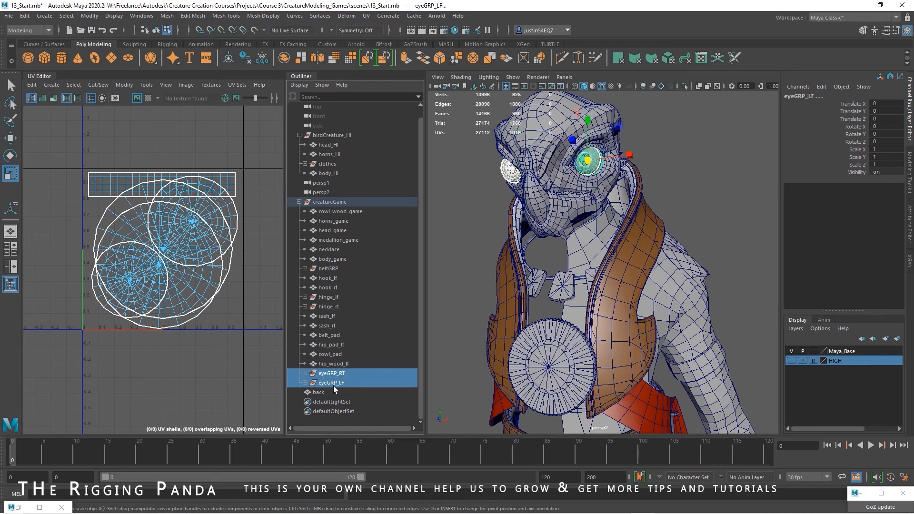
pyautogui.hotkey('ctrl', 'h')
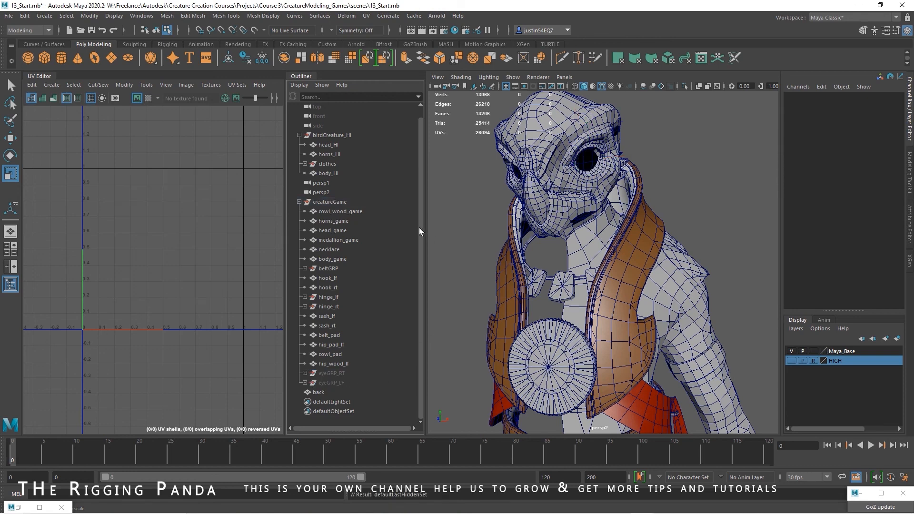
pyautogui.keyDown('alt'); pyautogui.moveTo(597, 274); pyautogui.dragTo(498, 263, button='right'); pyautogui.keyUp('alt')
pyautogui.keyDown('alt'); pyautogui.moveTo(618, 329); pyautogui.dragTo(599, 243, button='middle'); pyautogui.keyUp('alt')
pyautogui.keyDown('alt'); pyautogui.moveTo(599, 243); pyautogui.dragTo(576, 238, button='right'); pyautogui.keyUp('alt')
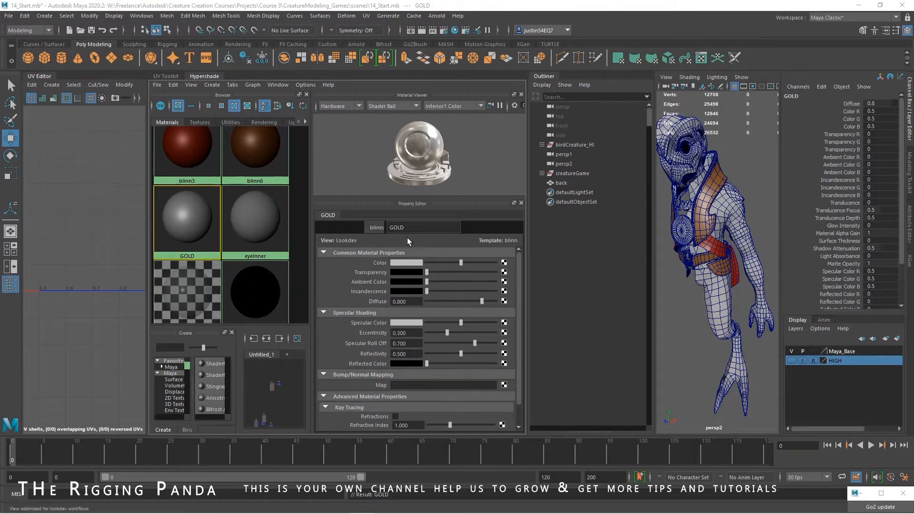
# Set the GOLD material's color to a dark golden yellow.
pyautogui.click(418, 227)
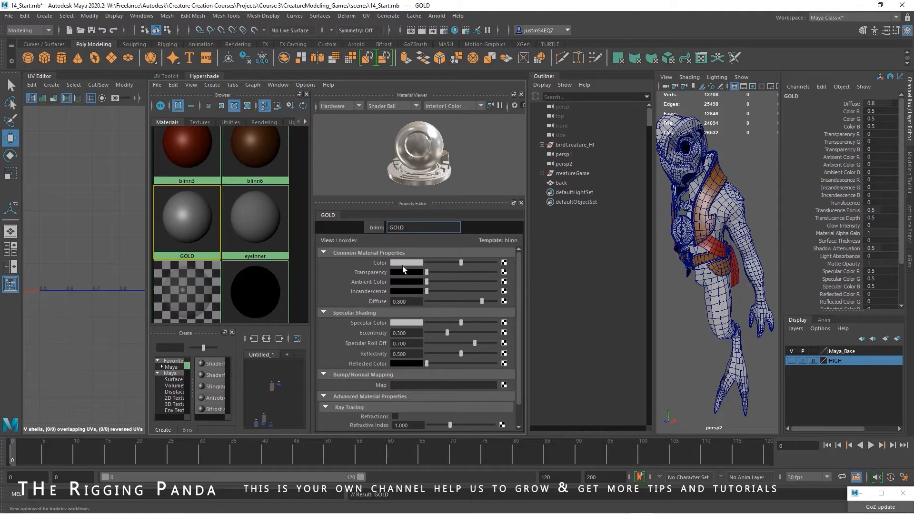
pyautogui.click(408, 262)
pyautogui.moveTo(480, 273)
pyautogui.mouseDown()
pyautogui.moveTo(498, 255)
pyautogui.moveTo(494, 276)
pyautogui.mouseUp()
pyautogui.moveTo(197, 226); pyautogui.dragTo(756, 410, button='middle')
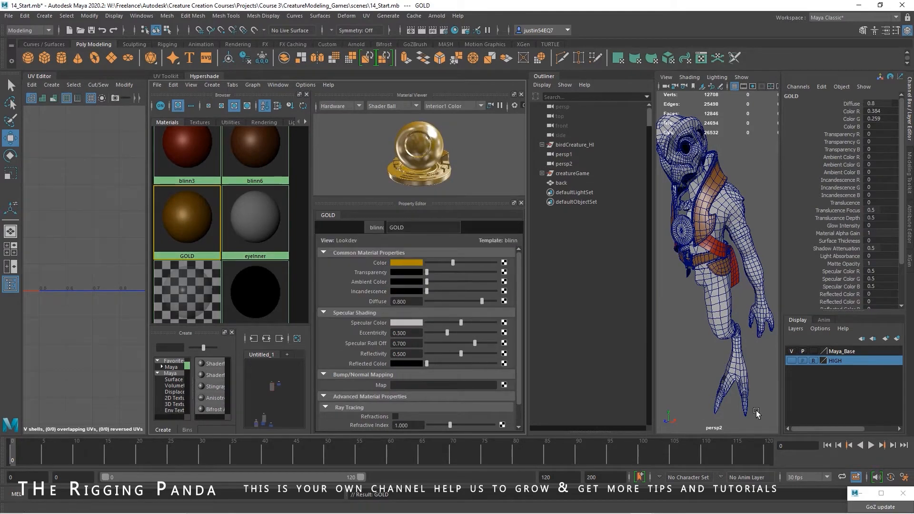
# Select the belt buckle pieces, the necklace and the medallion together and assign them the GOLD material.
pyautogui.keyDown('alt'); pyautogui.moveTo(688, 302); pyautogui.dragTo(740, 298, button='right'); pyautogui.keyUp('alt')
pyautogui.keyDown('alt'); pyautogui.moveTo(740, 298); pyautogui.dragTo(731, 304); pyautogui.keyUp('alt')
pyautogui.keyDown('alt'); pyautogui.moveTo(730, 304); pyautogui.dragTo(741, 279, button='right'); pyautogui.keyUp('alt')
pyautogui.moveTo(741, 279)
pyautogui.keyDown('alt'); pyautogui.mouseDown()
pyautogui.moveTo(706, 307)
pyautogui.moveTo(742, 283)
pyautogui.mouseUp(); pyautogui.keyUp('alt')
pyautogui.click(748, 245)
pyautogui.keyDown('alt'); pyautogui.moveTo(742, 283); pyautogui.dragTo(750, 287, button='right'); pyautogui.keyUp('alt')
pyautogui.keyDown('alt'); pyautogui.moveTo(750, 287); pyautogui.dragTo(691, 290); pyautogui.keyUp('alt')
pyautogui.click(738, 281)
pyautogui.keyDown('alt'); pyautogui.moveTo(691, 291); pyautogui.dragTo(670, 278, button='right'); pyautogui.keyUp('alt')
pyautogui.keyDown('alt'); pyautogui.moveTo(681, 257); pyautogui.dragTo(721, 290, button='middle'); pyautogui.keyUp('alt')
pyautogui.keyDown('alt'); pyautogui.moveTo(707, 290); pyautogui.dragTo(718, 276, button='right'); pyautogui.keyUp('alt')
pyautogui.click(706, 243)
pyautogui.keyDown('shift'); pyautogui.click(696, 222); pyautogui.keyUp('shift')
pyautogui.keyDown('alt'); pyautogui.moveTo(682, 222); pyautogui.dragTo(698, 291); pyautogui.keyUp('alt')
pyautogui.keyDown('shift'); pyautogui.click(708, 265); pyautogui.keyUp('shift')
pyautogui.keyDown('shift'); pyautogui.click(728, 292); pyautogui.keyUp('shift')
pyautogui.keyDown('alt'); pyautogui.moveTo(682, 267); pyautogui.dragTo(665, 286, button='right'); pyautogui.keyUp('alt')
pyautogui.keyDown('shift'); pyautogui.click(684, 257); pyautogui.keyUp('shift')
pyautogui.keyDown('alt'); pyautogui.moveTo(665, 285); pyautogui.dragTo(725, 285); pyautogui.keyUp('alt')
pyautogui.keyDown('alt'); pyautogui.moveTo(724, 286); pyautogui.dragTo(685, 278, button='right'); pyautogui.keyUp('alt')
pyautogui.moveTo(714, 279)
pyautogui.keyDown('alt'); pyautogui.mouseDown()
pyautogui.moveTo(693, 281)
pyautogui.moveTo(699, 277)
pyautogui.mouseUp(); pyautogui.keyUp('alt')
pyautogui.keyDown('alt'); pyautogui.moveTo(699, 276); pyautogui.dragTo(722, 263, button='right'); pyautogui.keyUp('alt')
pyautogui.keyDown('shift'); pyautogui.click(701, 185); pyautogui.keyUp('shift')
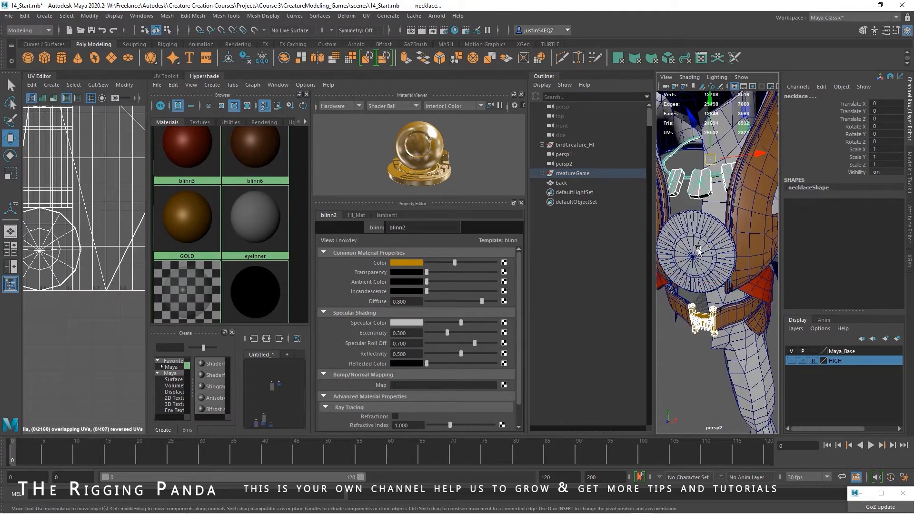
pyautogui.keyDown('shift'); pyautogui.click(698, 265); pyautogui.keyUp('shift')
pyautogui.press('f')
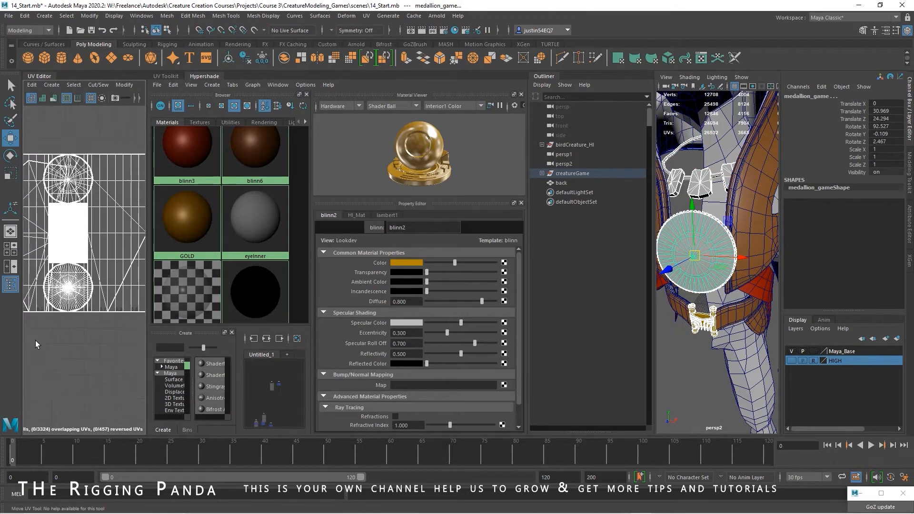
pyautogui.rightClick(185, 227)
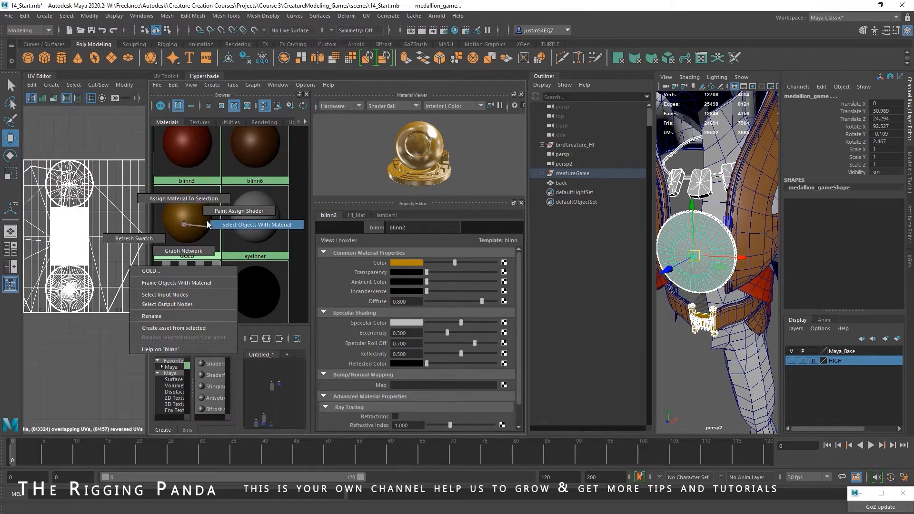
pyautogui.click(188, 202)
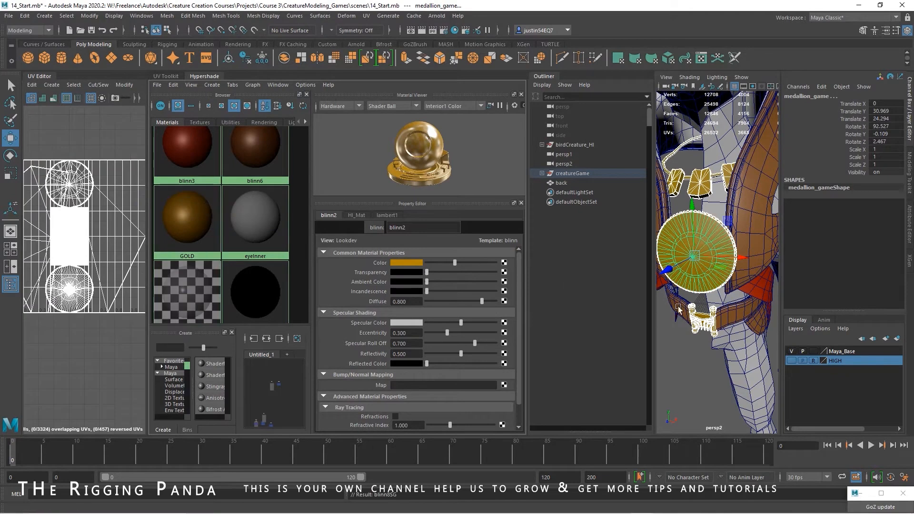
# Clear the selection, turn off the wireframe overlay on the shaded model and review the gold parts.
pyautogui.scroll(-5, 686, 307)
pyautogui.click(713, 340)
pyautogui.click(689, 77)
pyautogui.click(718, 163)
pyautogui.moveTo(706, 351)
pyautogui.keyDown('alt'); pyautogui.mouseDown()
pyautogui.moveTo(599, 348)
pyautogui.moveTo(669, 353)
pyautogui.moveTo(629, 328)
pyautogui.mouseUp(); pyautogui.keyUp('alt')
pyautogui.keyDown('alt'); pyautogui.moveTo(719, 283); pyautogui.dragTo(725, 312); pyautogui.keyUp('alt')
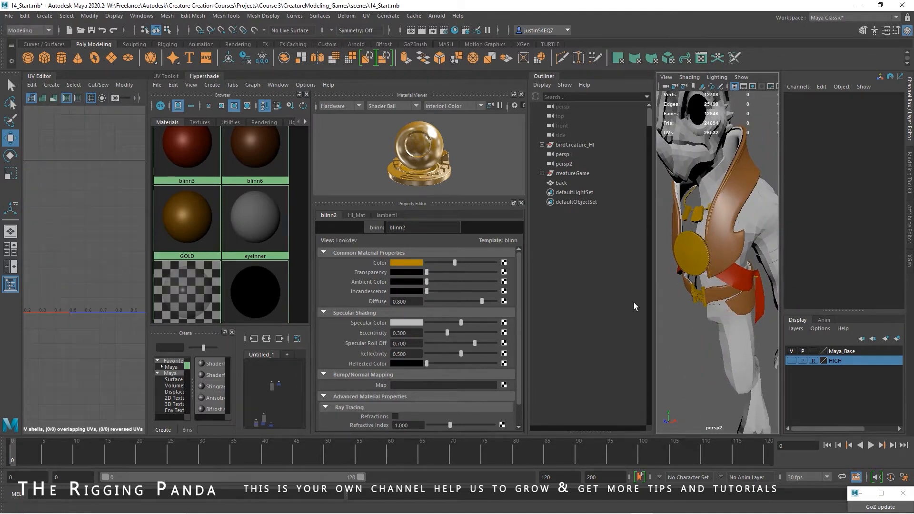
pyautogui.keyDown('alt'); pyautogui.moveTo(733, 291); pyautogui.dragTo(714, 274); pyautogui.keyUp('alt')
# Create new UVs for the medallion with an Automatic projection.
pyautogui.click(700, 266)
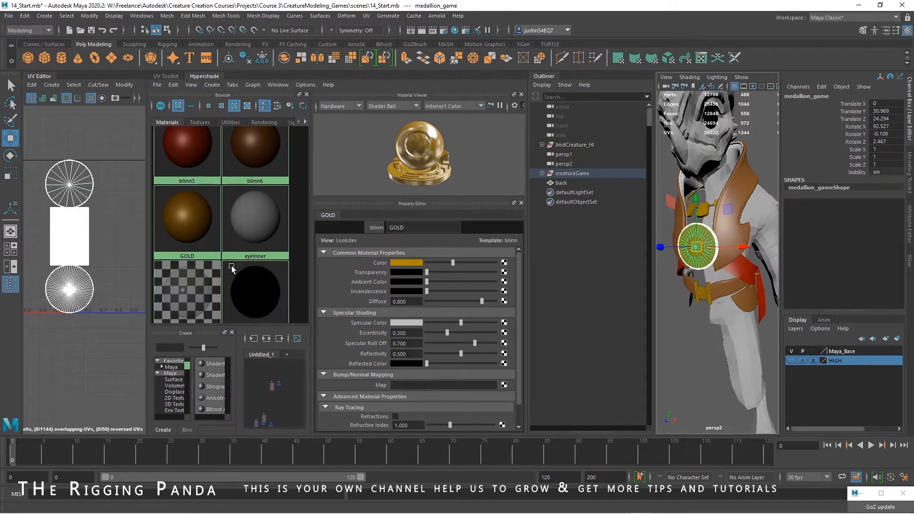
pyautogui.click(162, 77)
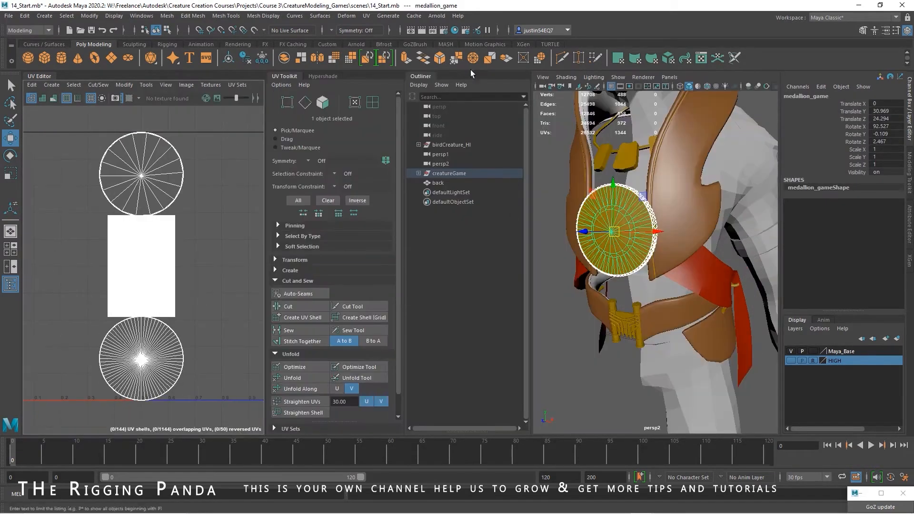
pyautogui.click(366, 20)
pyautogui.click(378, 70)
# Select the UV shell of the medallion's face with the inner rings and move it down, away from the neighbouring shells.
pyautogui.click(173, 232)
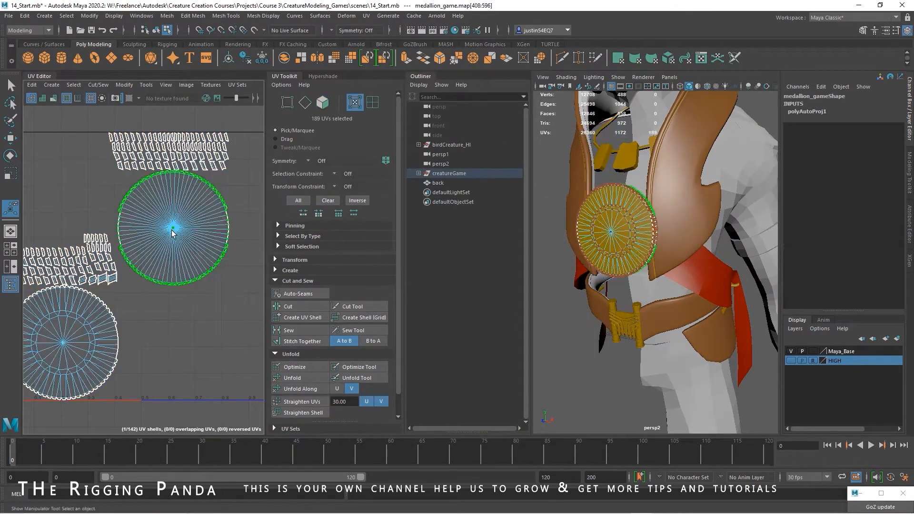
pyautogui.moveTo(192, 237)
pyautogui.keyDown('alt'); pyautogui.mouseDown(button='middle')
pyautogui.moveTo(243, 219)
pyautogui.moveTo(191, 253)
pyautogui.mouseUp(button='middle'); pyautogui.keyUp('alt')
pyautogui.click(92, 367)
pyautogui.keyDown('alt'); pyautogui.moveTo(92, 367); pyautogui.dragTo(140, 311, button='middle'); pyautogui.keyUp('alt')
pyautogui.press('w')
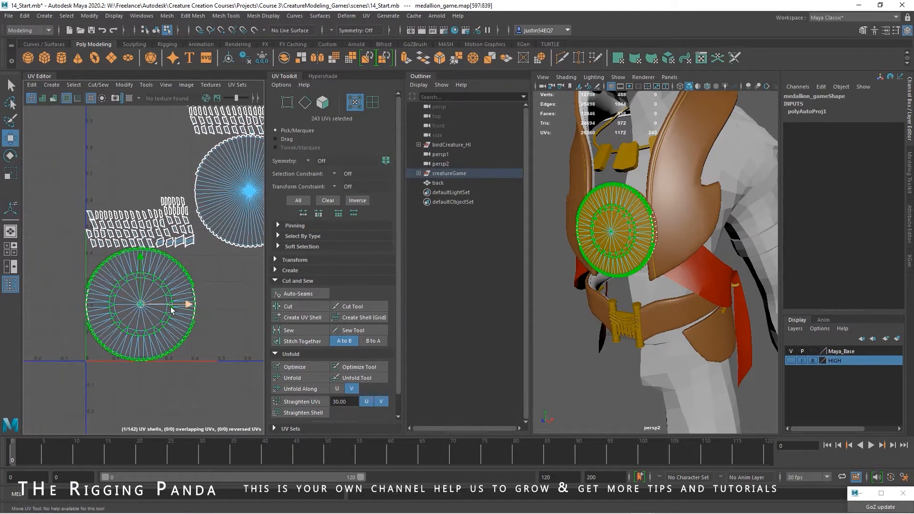
pyautogui.moveTo(140, 303); pyautogui.dragTo(146, 326)
pyautogui.keyDown('alt'); pyautogui.moveTo(165, 314); pyautogui.dragTo(186, 233, button='middle'); pyautogui.keyUp('alt')
pyautogui.keyDown('alt'); pyautogui.moveTo(186, 233); pyautogui.dragTo(285, 303, button='right'); pyautogui.keyUp('alt')
pyautogui.keyDown('alt'); pyautogui.moveTo(225, 286); pyautogui.dragTo(121, 291, button='middle'); pyautogui.keyUp('alt')
pyautogui.keyDown('alt'); pyautogui.moveTo(120, 290); pyautogui.dragTo(145, 222, button='right'); pyautogui.keyUp('alt')
pyautogui.moveTo(197, 219); pyautogui.dragTo(142, 281)
pyautogui.keyDown('alt'); pyautogui.moveTo(95, 255); pyautogui.dragTo(296, 235, button='middle'); pyautogui.keyUp('alt')
# Select a section of the outer border edges on the medallion's ringed face shell and stitch the adjoining rim shells to it.
pyautogui.keyDown('shift'); pyautogui.moveTo(112, 204); pyautogui.dragTo(75, 268); pyautogui.keyUp('shift')
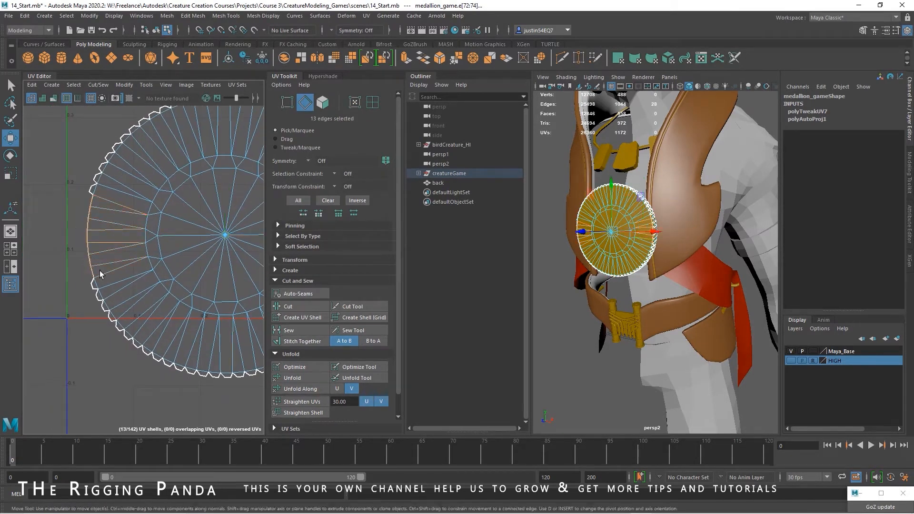
pyautogui.click(321, 341)
pyautogui.scroll(4, 143, 247)
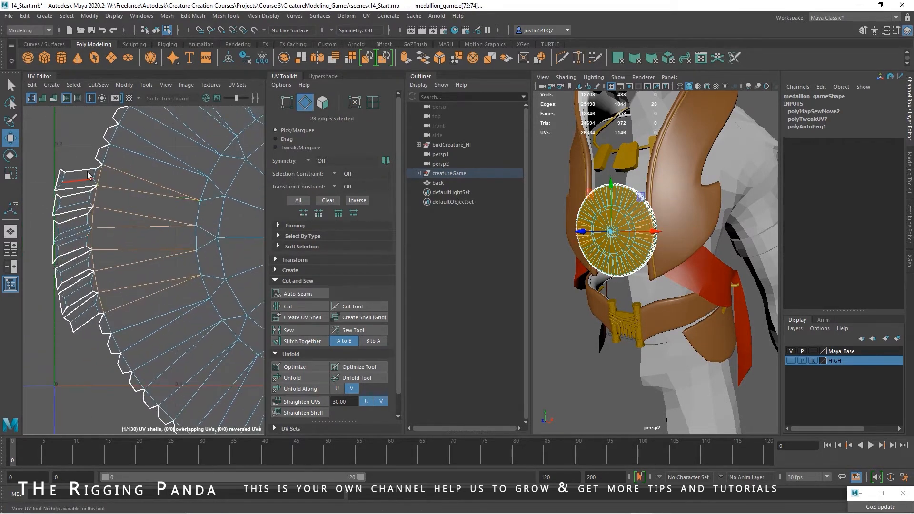
# Stitch the remaining loose rim shells around the upper and lower halves of the medallion's ringed face shell.
pyautogui.click(160, 245)
pyautogui.keyDown('alt'); pyautogui.moveTo(188, 247); pyautogui.dragTo(131, 251, button='right'); pyautogui.keyUp('alt')
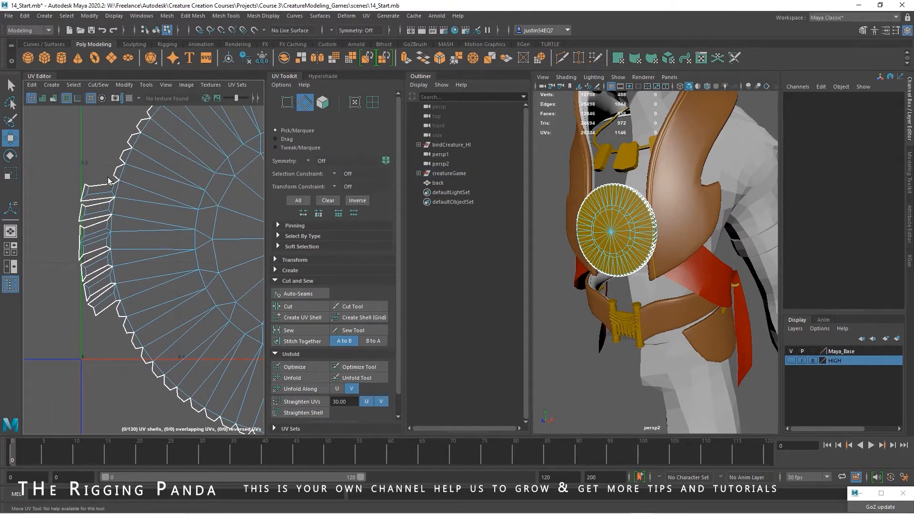
pyautogui.keyDown('alt'); pyautogui.moveTo(191, 262); pyautogui.dragTo(149, 215, button='right'); pyautogui.keyUp('alt')
pyautogui.keyDown('alt'); pyautogui.moveTo(199, 213); pyautogui.dragTo(114, 220, button='middle'); pyautogui.keyUp('alt')
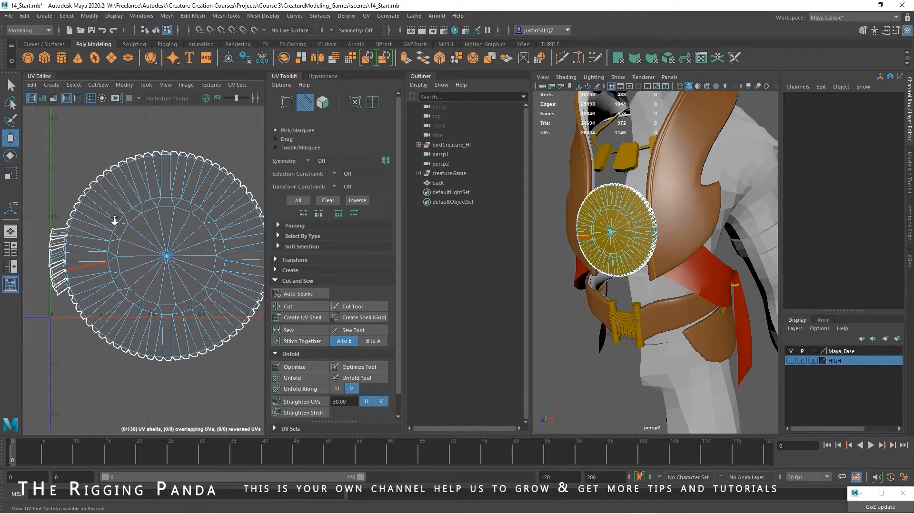
pyautogui.scroll(-2, 114, 220)
pyautogui.moveTo(47, 148); pyautogui.dragTo(243, 229)
pyautogui.click(305, 341)
pyautogui.keyDown('alt'); pyautogui.moveTo(184, 272); pyautogui.dragTo(177, 244, button='middle'); pyautogui.keyUp('alt')
pyautogui.moveTo(244, 265); pyautogui.dragTo(57, 338)
pyautogui.click(303, 341)
# Select the medallion's ringed face shell with its stitched rim pieces and unfold it.
pyautogui.keyDown('alt'); pyautogui.moveTo(210, 288); pyautogui.dragTo(117, 271, button='right'); pyautogui.keyUp('alt')
pyautogui.keyDown('alt'); pyautogui.moveTo(170, 239); pyautogui.dragTo(149, 265, button='middle'); pyautogui.keyUp('alt')
pyautogui.moveTo(124, 258); pyautogui.dragTo(138, 234, button='right')
pyautogui.doubleClick(148, 277)
pyautogui.click(292, 378)
pyautogui.click(120, 211)
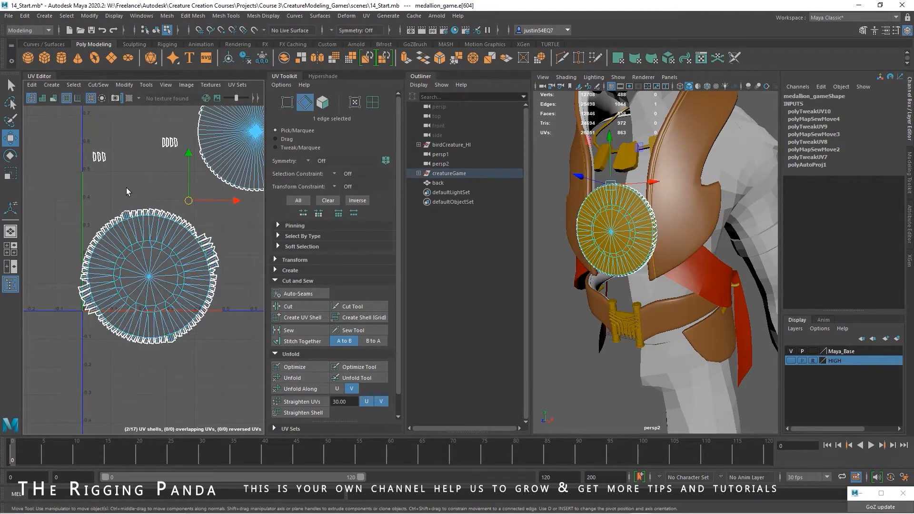
pyautogui.scroll(1, 77, 188)
pyautogui.moveTo(51, 201); pyautogui.dragTo(249, 409)
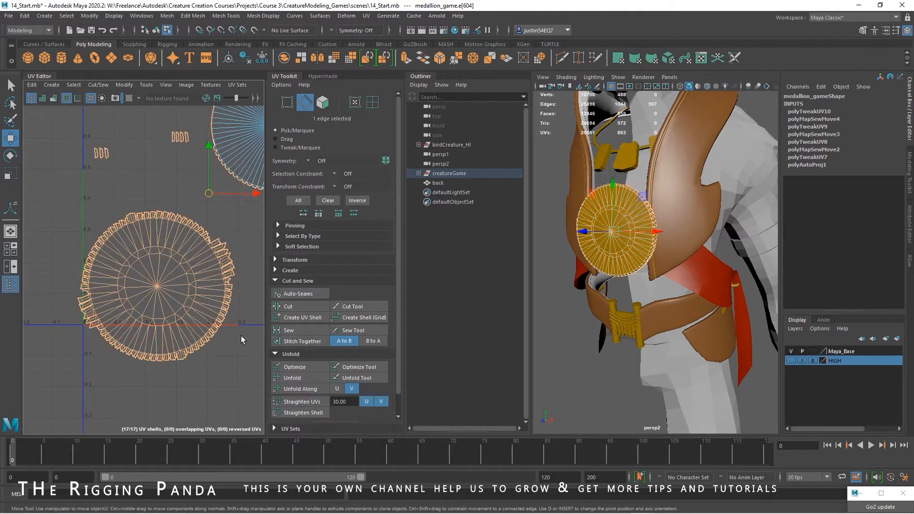
pyautogui.keyDown('alt'); pyautogui.moveTo(223, 344); pyautogui.dragTo(110, 387, button='middle'); pyautogui.keyUp('alt')
pyautogui.keyDown('alt'); pyautogui.moveTo(168, 265); pyautogui.dragTo(191, 338, button='middle'); pyautogui.keyUp('alt')
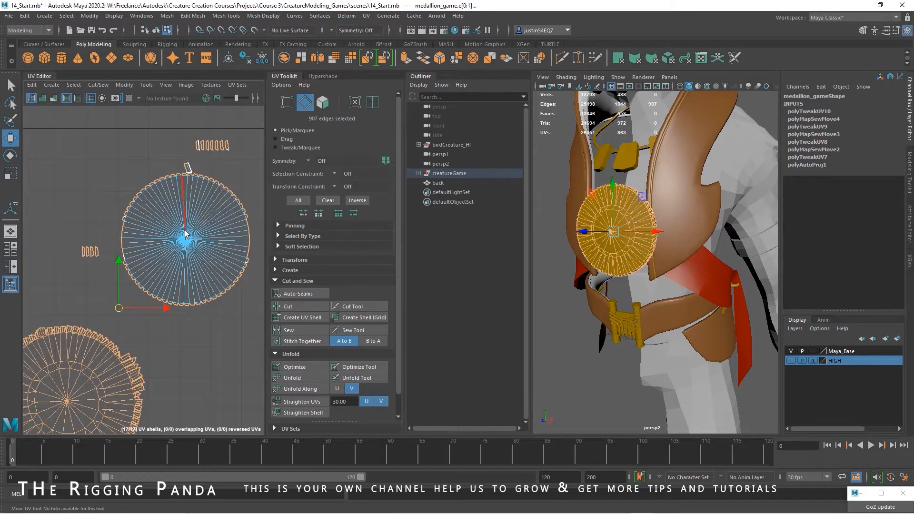
pyautogui.moveTo(185, 219); pyautogui.dragTo(212, 222, button='right')
pyautogui.doubleClick(187, 242)
pyautogui.keyDown('alt'); pyautogui.moveTo(172, 238); pyautogui.dragTo(105, 241, button='middle'); pyautogui.keyUp('alt')
pyautogui.moveTo(117, 242); pyautogui.dragTo(188, 302)
pyautogui.keyDown('alt'); pyautogui.moveTo(200, 319); pyautogui.dragTo(129, 300, button='right'); pyautogui.keyUp('alt')
pyautogui.keyDown('alt'); pyautogui.moveTo(110, 346); pyautogui.dragTo(196, 280, button='middle'); pyautogui.keyUp('alt')
pyautogui.moveTo(191, 280); pyautogui.dragTo(197, 252, button='right')
pyautogui.moveTo(179, 241); pyautogui.dragTo(147, 272, button='middle')
pyautogui.hotkey('ctrl', 'z')
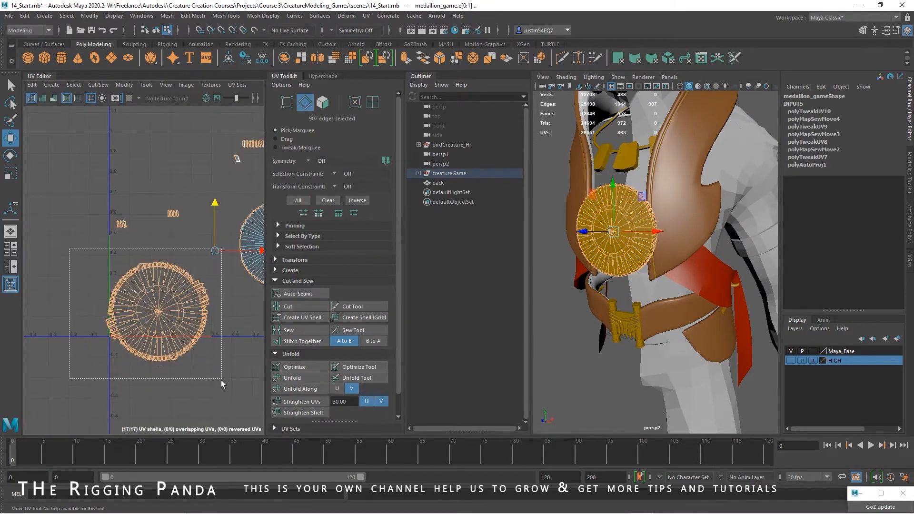
# Select the ringed face shell's edges without the plain disc's radial edges and stitch the leftover rim pieces to the ringed shell.
pyautogui.keyDown('alt'); pyautogui.moveTo(207, 367); pyautogui.dragTo(176, 365, button='middle'); pyautogui.keyUp('alt')
pyautogui.rightClick(126, 298)
pyautogui.click(124, 270)
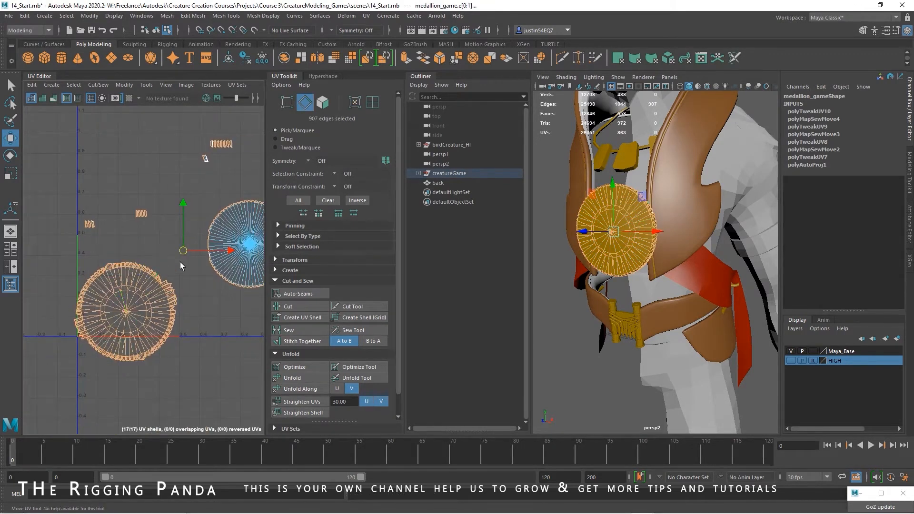
pyautogui.moveTo(54, 256); pyautogui.dragTo(187, 398)
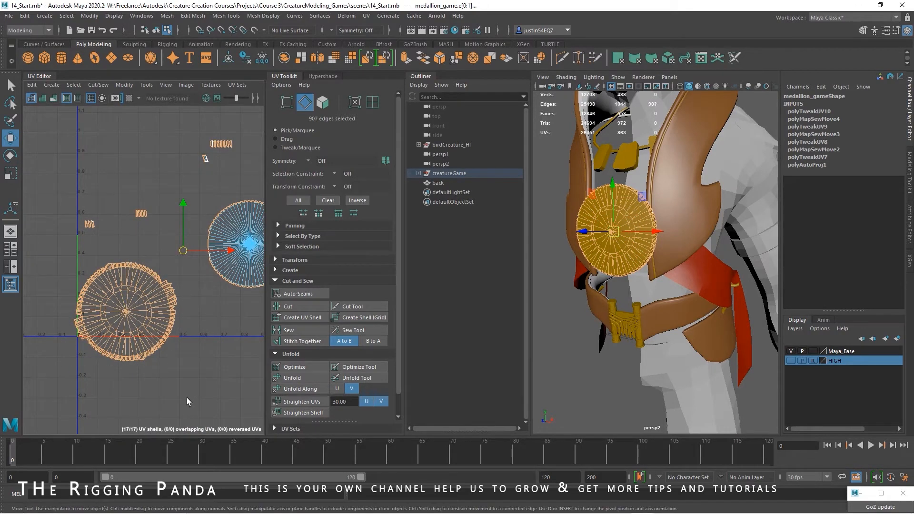
pyautogui.keyDown('alt'); pyautogui.moveTo(197, 291); pyautogui.dragTo(159, 304, button='middle'); pyautogui.keyUp('alt')
pyautogui.keyDown('ctrl'); pyautogui.keyDown('shift'); pyautogui.moveTo(164, 204); pyautogui.dragTo(265, 341); pyautogui.keyUp('shift'); pyautogui.keyUp('ctrl')
pyautogui.keyDown('alt'); pyautogui.moveTo(164, 322); pyautogui.dragTo(212, 270, button='middle'); pyautogui.keyUp('alt')
pyautogui.keyDown('alt'); pyautogui.moveTo(197, 281); pyautogui.dragTo(232, 301, button='right'); pyautogui.keyUp('alt')
pyautogui.click(301, 341)
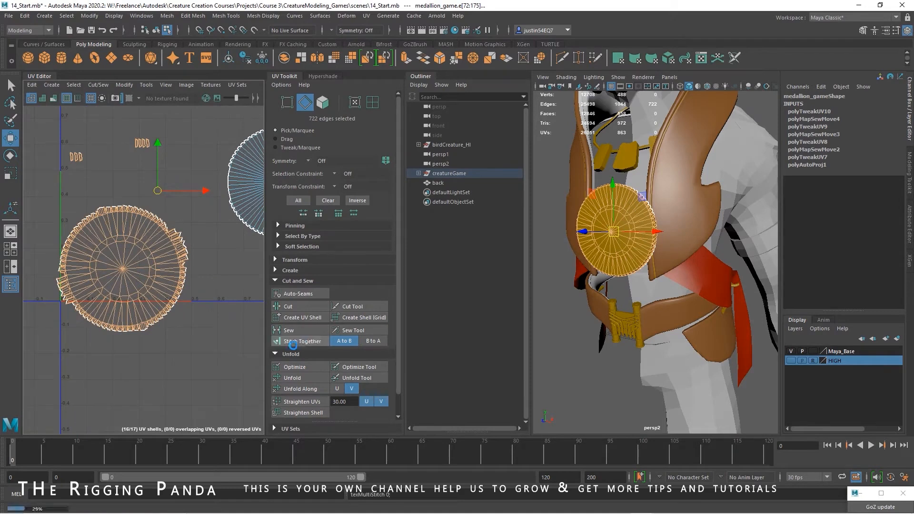
# Select all UVs of the medallion's ringed face shell and unfold them to even out the stitched rim.
pyautogui.keyDown('ctrl'); pyautogui.moveTo(136, 273); pyautogui.dragTo(136, 288, button='right'); pyautogui.keyUp('ctrl')
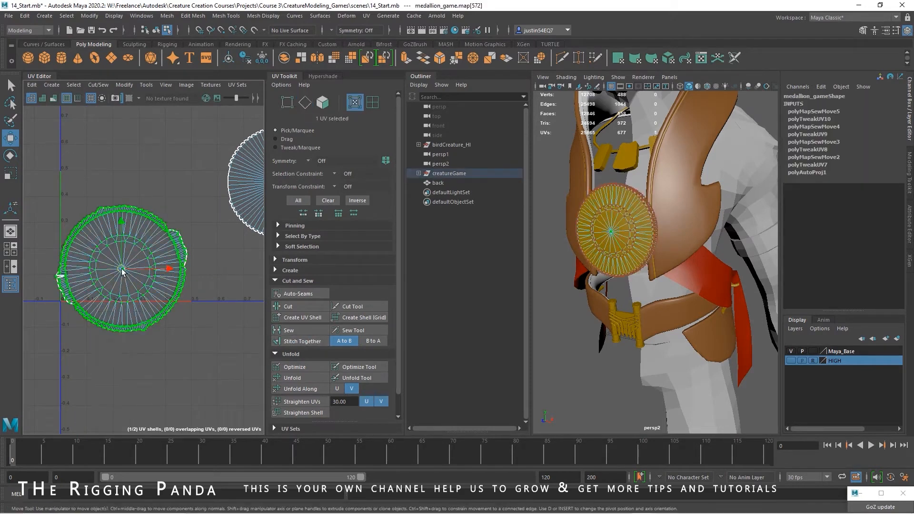
pyautogui.click(297, 379)
pyautogui.click(213, 289)
# Select the 72 wedge faces of the medallion's plain disc shell and cut their UV edges apart.
pyautogui.scroll(4, 200, 281)
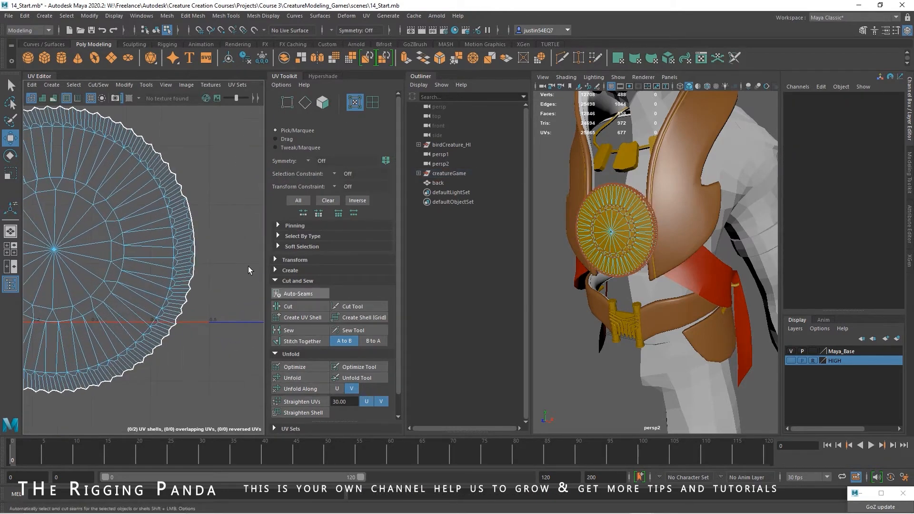
pyautogui.keyDown('alt'); pyautogui.moveTo(149, 237); pyautogui.dragTo(155, 235, button='right'); pyautogui.keyUp('alt')
pyautogui.keyDown('alt'); pyautogui.moveTo(192, 202); pyautogui.dragTo(36, 279, button='middle'); pyautogui.keyUp('alt')
pyautogui.keyDown('alt'); pyautogui.moveTo(136, 205); pyautogui.dragTo(117, 193, button='right'); pyautogui.keyUp('alt')
pyautogui.doubleClick(110, 203)
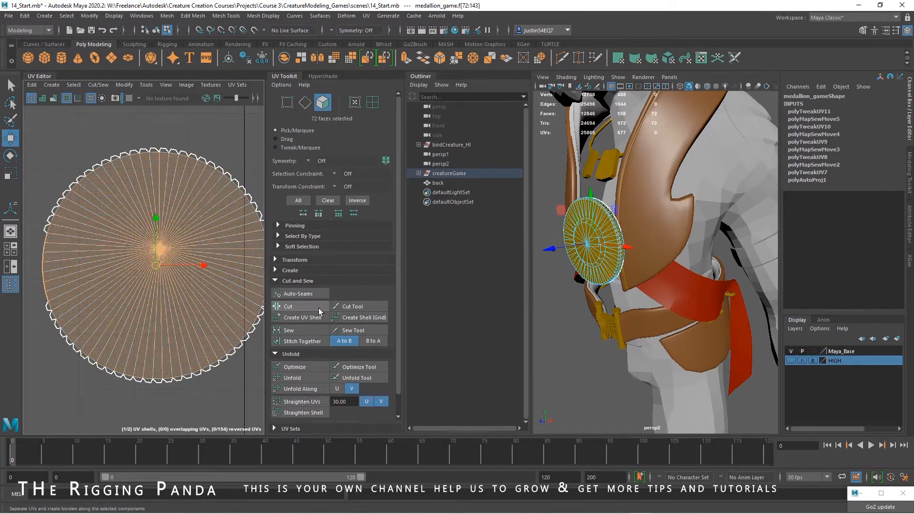
pyautogui.keyDown('alt'); pyautogui.moveTo(162, 294); pyautogui.dragTo(123, 283, button='right'); pyautogui.keyUp('alt')
pyautogui.click(159, 139)
pyautogui.keyDown('alt'); pyautogui.moveTo(158, 139); pyautogui.dragTo(225, 108, button='middle'); pyautogui.keyUp('alt')
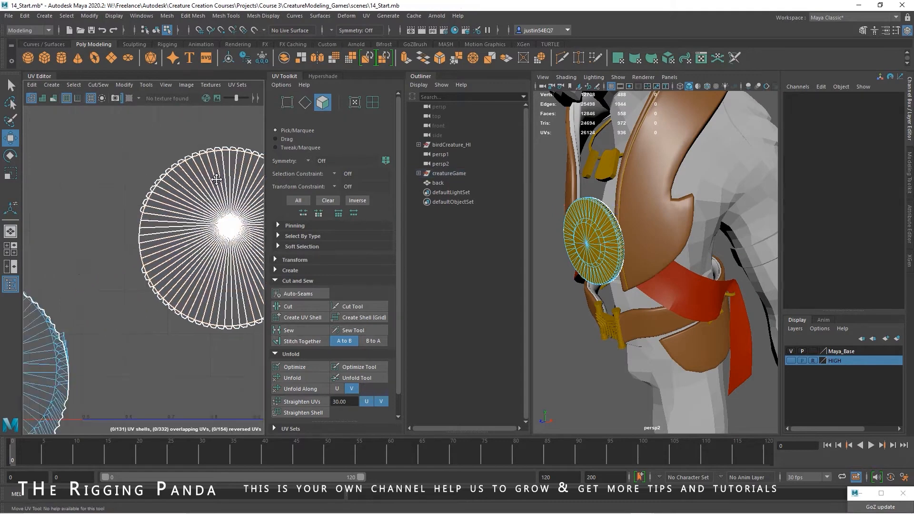
# Select all edges of the medallion's ringed face shell, together with the shared edges of the plain disc's rim pieces.
pyautogui.keyDown('alt'); pyautogui.moveTo(76, 241); pyautogui.dragTo(252, 176, button='middle'); pyautogui.keyUp('alt')
pyautogui.rightClick(166, 212)
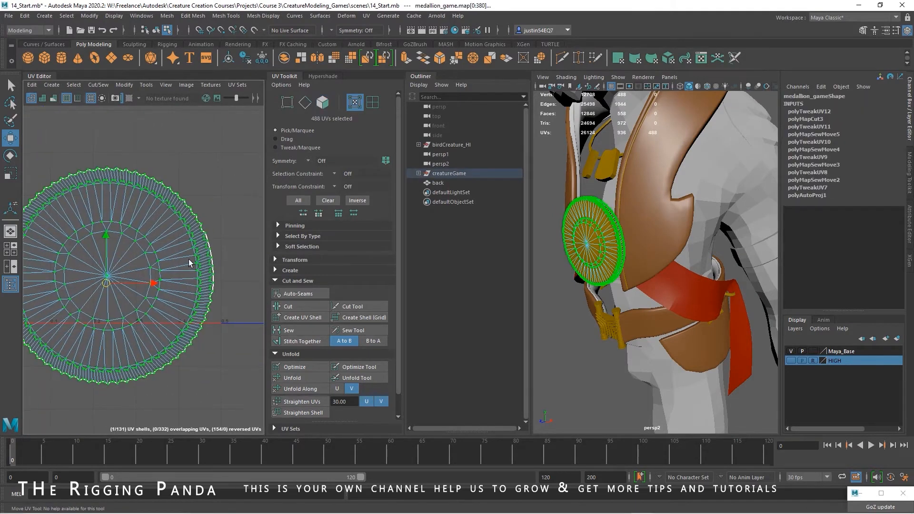
pyautogui.keyDown('alt'); pyautogui.moveTo(191, 263); pyautogui.dragTo(55, 235, button='right'); pyautogui.keyUp('alt')
pyautogui.moveTo(109, 238); pyautogui.dragTo(108, 212, button='right')
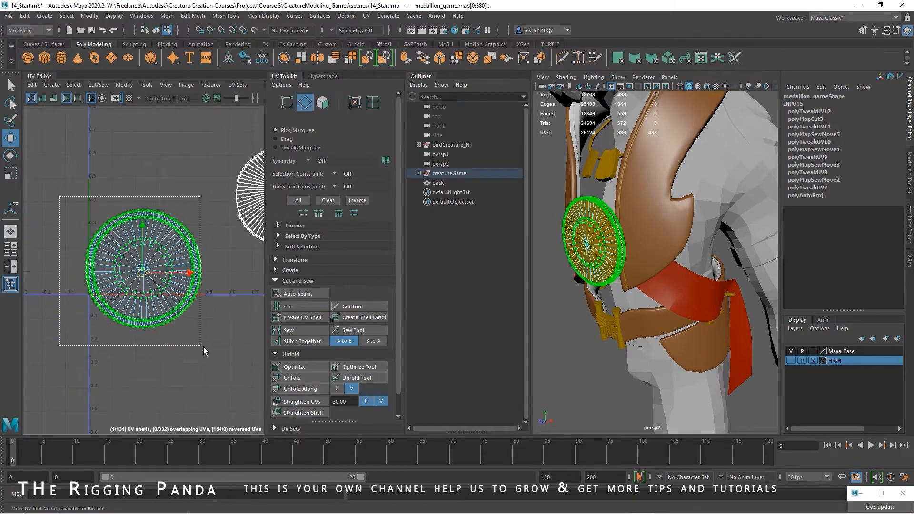
pyautogui.moveTo(203, 347); pyautogui.dragTo(207, 350)
pyautogui.keyDown('alt'); pyautogui.moveTo(217, 301); pyautogui.dragTo(98, 330, button='middle'); pyautogui.keyUp('alt')
pyautogui.keyDown('alt'); pyautogui.moveTo(120, 313); pyautogui.dragTo(240, 305, button='right'); pyautogui.keyUp('alt')
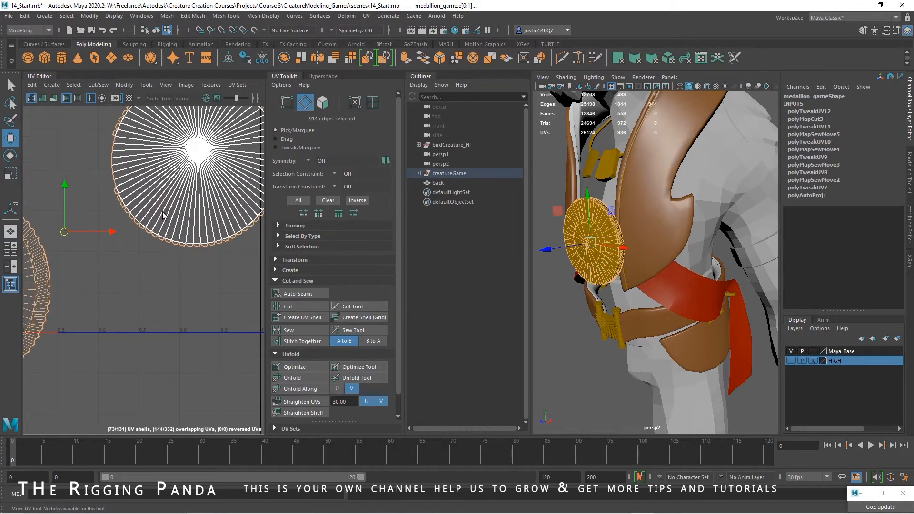
# Remove the plain disc's radial edges from the selection and stitch the disc's loose rim pieces to the ringed face shell.
pyautogui.keyDown('alt'); pyautogui.moveTo(162, 211); pyautogui.dragTo(186, 286, button='middle'); pyautogui.keyUp('alt')
pyautogui.keyDown('alt'); pyautogui.moveTo(185, 287); pyautogui.dragTo(228, 286, button='right'); pyautogui.keyUp('alt')
pyautogui.keyDown('shift'); pyautogui.moveTo(127, 247); pyautogui.dragTo(127, 247); pyautogui.keyUp('shift')
pyautogui.keyDown('alt'); pyautogui.moveTo(208, 230); pyautogui.dragTo(16, 249, button='middle'); pyautogui.keyUp('alt')
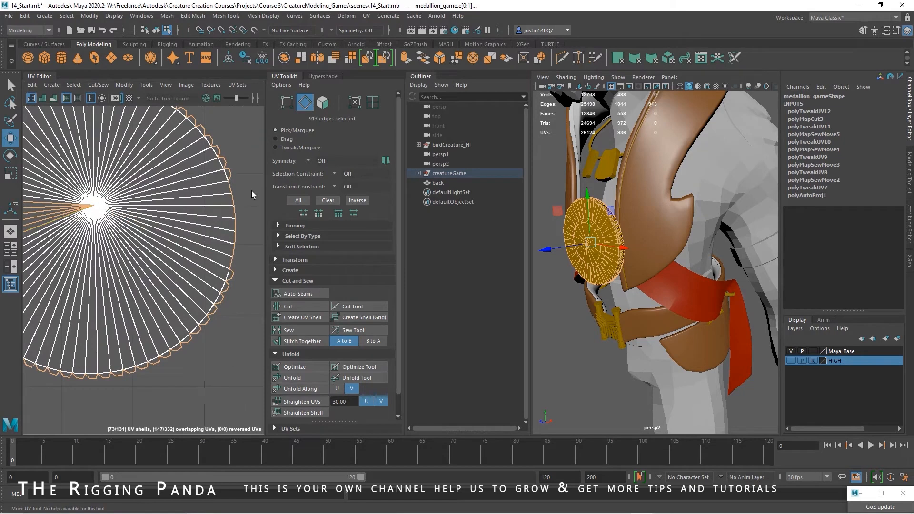
pyautogui.keyDown('shift'); pyautogui.moveTo(214, 265); pyautogui.dragTo(241, 188); pyautogui.keyUp('shift')
pyautogui.keyDown('alt'); pyautogui.moveTo(152, 254); pyautogui.dragTo(249, 270, button='middle'); pyautogui.keyUp('alt')
pyautogui.keyDown('ctrl'); pyautogui.moveTo(210, 211); pyautogui.dragTo(167, 245); pyautogui.keyUp('ctrl')
pyautogui.keyDown('alt'); pyautogui.moveTo(162, 253); pyautogui.dragTo(138, 251, button='right'); pyautogui.keyUp('alt')
pyautogui.keyDown('alt'); pyautogui.moveTo(138, 250); pyautogui.dragTo(162, 251, button='middle'); pyautogui.keyUp('alt')
pyautogui.keyDown('alt'); pyautogui.moveTo(162, 251); pyautogui.dragTo(47, 281, button='right'); pyautogui.keyUp('alt')
pyautogui.keyDown('alt'); pyautogui.moveTo(47, 281); pyautogui.dragTo(121, 239, button='middle'); pyautogui.keyUp('alt')
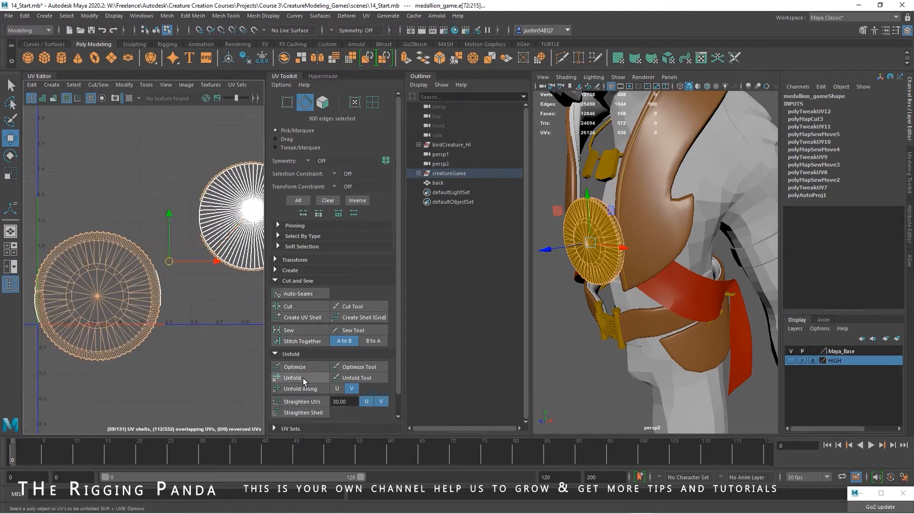
pyautogui.click(308, 343)
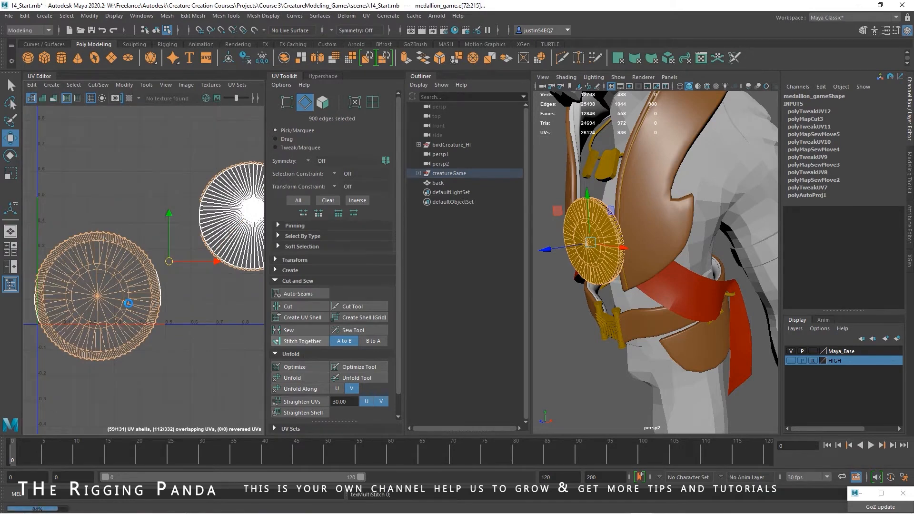
# Unfold the ringed face shell with its completed rim.
pyautogui.moveTo(95, 265); pyautogui.dragTo(114, 287, button='right')
pyautogui.click(97, 297)
pyautogui.click(292, 378)
# Select the 72 radial edges of the medallion's plain disc and sew its wedges back into one shell.
pyautogui.keyDown('alt'); pyautogui.moveTo(184, 249); pyautogui.dragTo(91, 270, button='middle'); pyautogui.keyUp('alt')
pyautogui.moveTo(172, 233); pyautogui.dragTo(179, 208, button='right')
pyautogui.moveTo(184, 207); pyautogui.dragTo(141, 244)
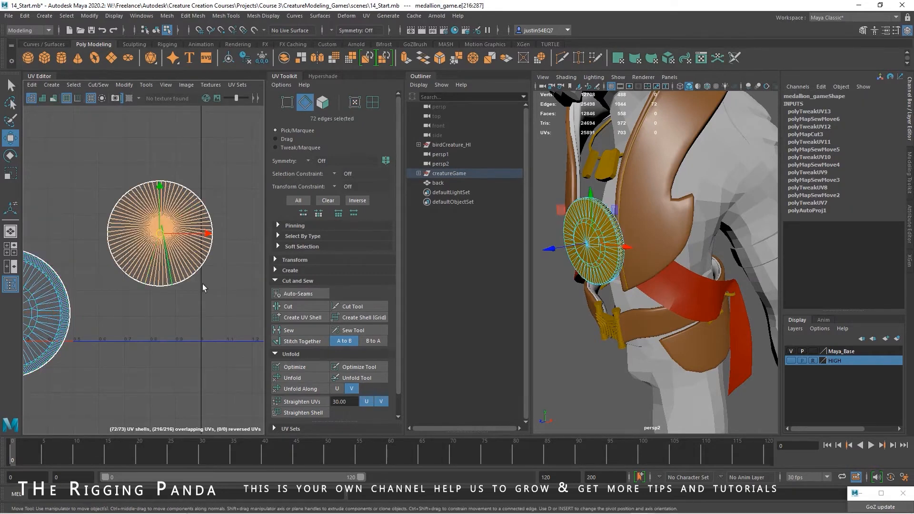
pyautogui.click(303, 332)
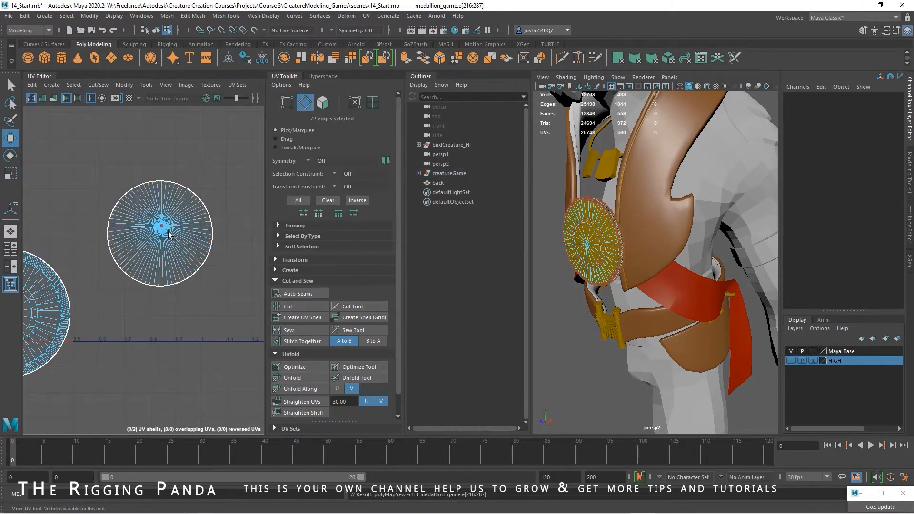
# Unfold the plain disc shell and place it beside the ringed face shell.
pyautogui.click(294, 378)
pyautogui.scroll(-2, 163, 281)
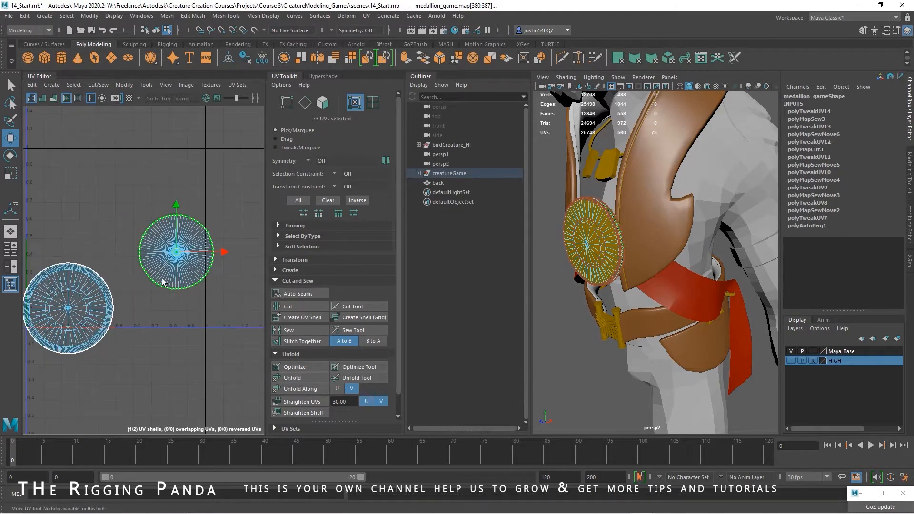
pyautogui.moveTo(177, 254); pyautogui.dragTo(157, 307)
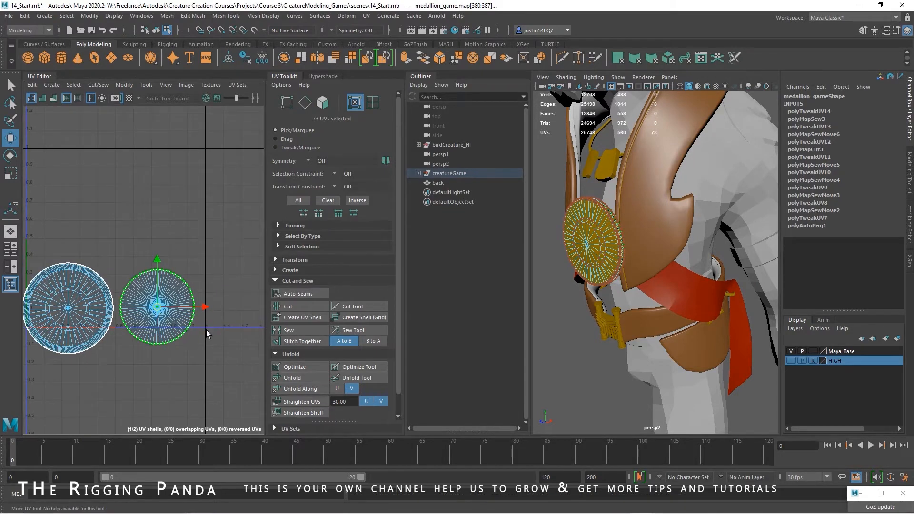
pyautogui.scroll(-1, 210, 335)
# Display the checker map and examine the medallion in the viewport for texture distortion.
pyautogui.click(128, 98)
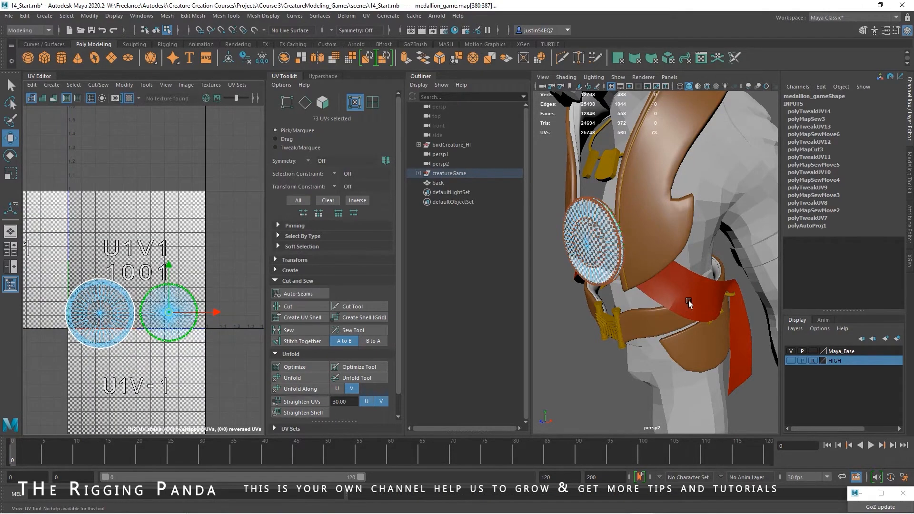
pyautogui.scroll(5, 652, 284)
pyautogui.scroll(-4, 696, 291)
pyautogui.scroll(-1, 166, 291)
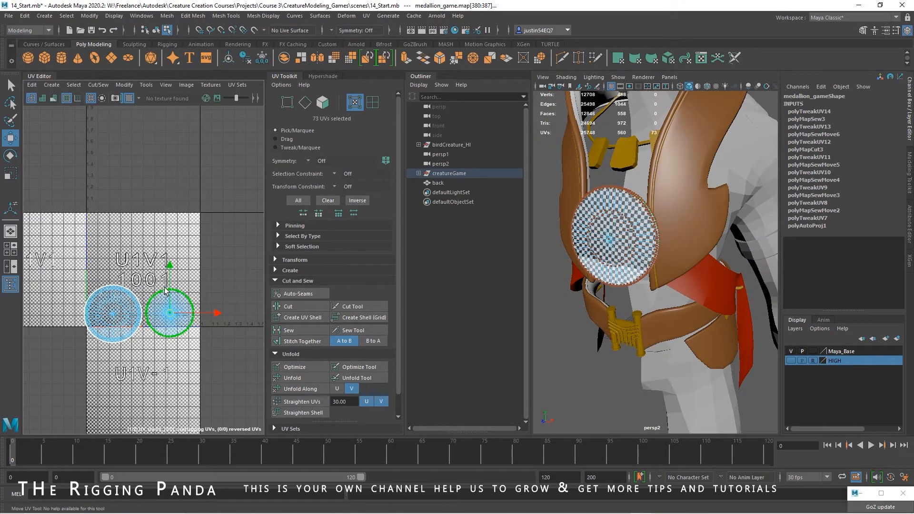
# Move both medallion shells down and to the left, out of the 0-1 UV tile, and turn off the checker map.
pyautogui.moveTo(237, 368); pyautogui.dragTo(239, 370)
pyautogui.moveTo(139, 314); pyautogui.dragTo(69, 366)
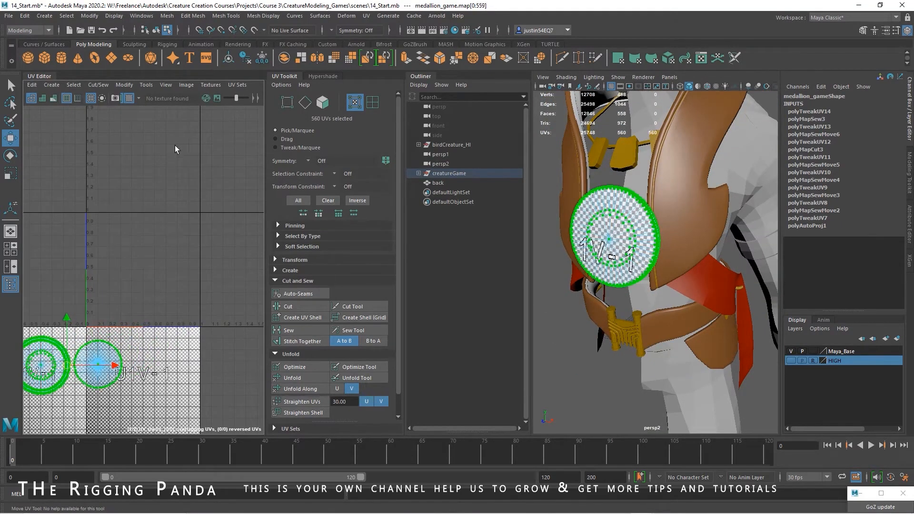
pyautogui.click(128, 99)
# Select the necklace object above the medallion and create new UVs for it with an Automatic projection.
pyautogui.click(156, 31)
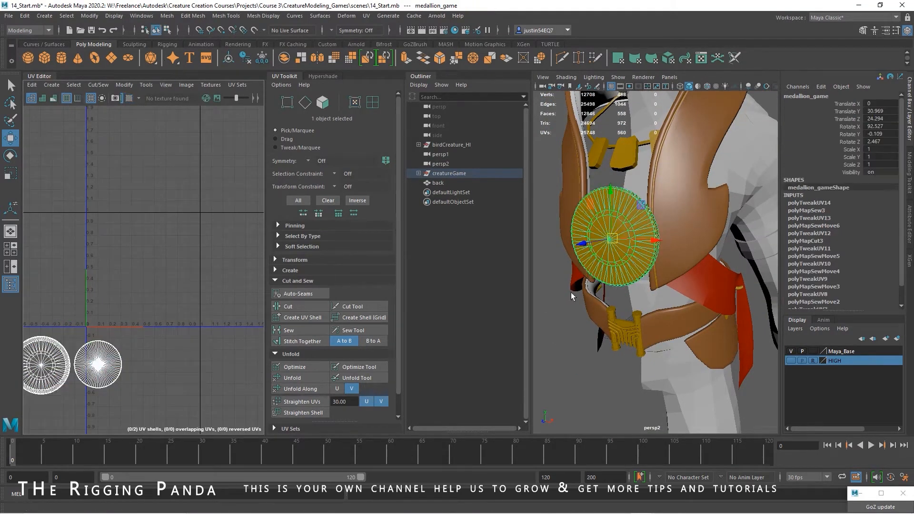
pyautogui.moveTo(639, 297)
pyautogui.keyDown('alt'); pyautogui.mouseDown()
pyautogui.moveTo(650, 276)
pyautogui.moveTo(629, 288)
pyautogui.mouseUp(); pyautogui.keyUp('alt')
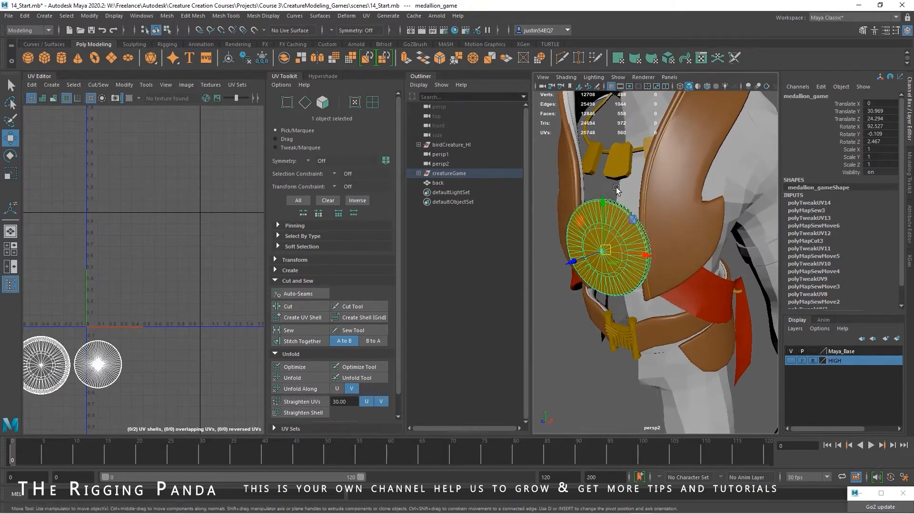
pyautogui.click(616, 171)
pyautogui.keyDown('alt'); pyautogui.moveTo(625, 179); pyautogui.dragTo(639, 248, button='middle'); pyautogui.keyUp('alt')
pyautogui.keyDown('alt'); pyautogui.moveTo(629, 250); pyautogui.dragTo(664, 249, button='right'); pyautogui.keyUp('alt')
pyautogui.keyDown('alt'); pyautogui.moveTo(636, 213); pyautogui.dragTo(658, 210, button='middle'); pyautogui.keyUp('alt')
pyautogui.keyDown('alt'); pyautogui.moveTo(658, 211); pyautogui.dragTo(666, 221); pyautogui.keyUp('alt')
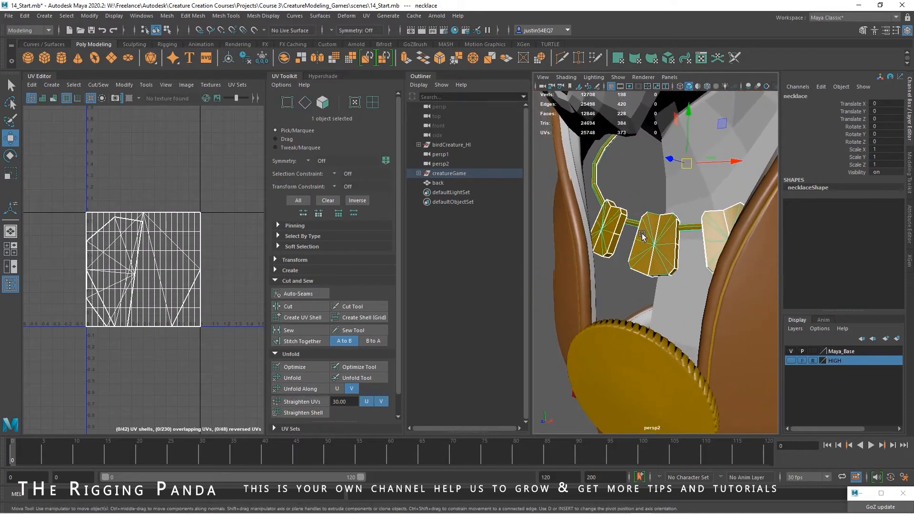
pyautogui.keyDown('alt'); pyautogui.moveTo(640, 232); pyautogui.dragTo(673, 228, button='right'); pyautogui.keyUp('alt')
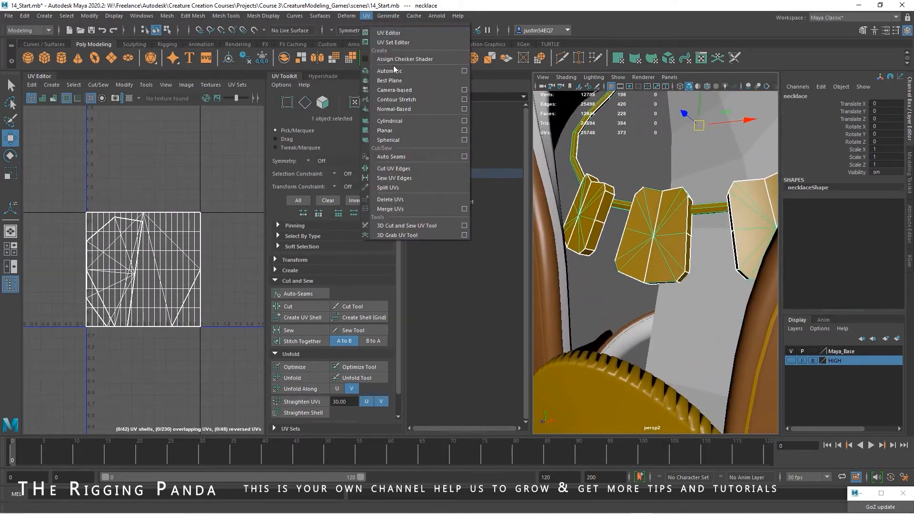
pyautogui.click(404, 71)
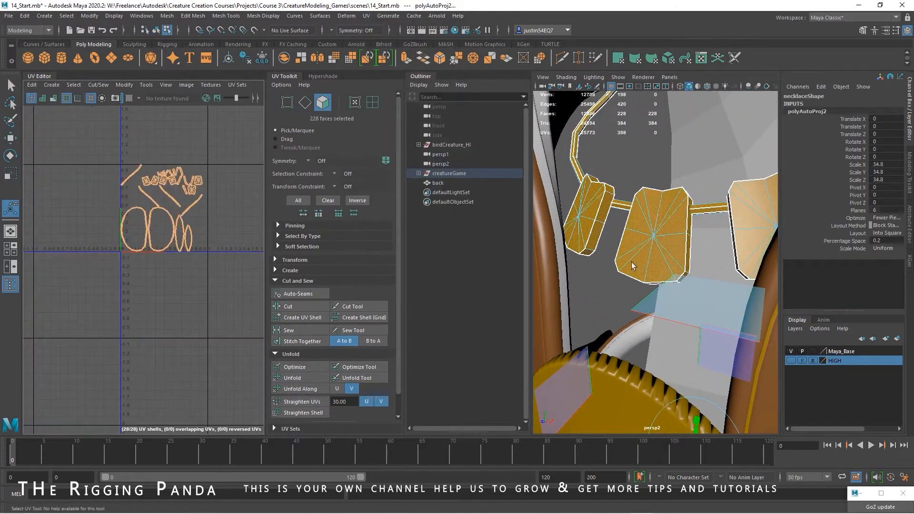
# Select one pendant face shell in the necklace's UV layout and move it to the empty area right of the 0-1 tile.
pyautogui.scroll(5, 210, 257)
pyautogui.keyDown('alt'); pyautogui.moveTo(145, 204); pyautogui.dragTo(165, 284, button='middle'); pyautogui.keyUp('alt')
pyautogui.scroll(4, 165, 281)
pyautogui.keyDown('alt'); pyautogui.moveTo(167, 230); pyautogui.dragTo(151, 300, button='middle'); pyautogui.keyUp('alt')
pyautogui.scroll(4, 151, 299)
pyautogui.keyDown('alt'); pyautogui.moveTo(224, 200); pyautogui.dragTo(109, 237, button='middle'); pyautogui.keyUp('alt')
pyautogui.moveTo(110, 237); pyautogui.dragTo(143, 240, button='right')
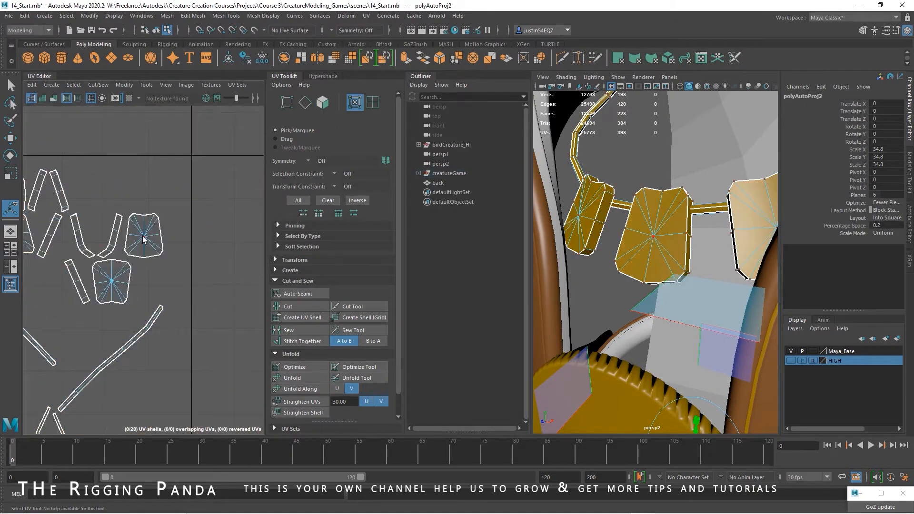
pyautogui.click(142, 240)
pyautogui.moveTo(145, 238); pyautogui.dragTo(236, 252)
# Stitch the moved pendant face to its side strip, the matching back face and the opposite side strip.
pyautogui.moveTo(213, 242); pyautogui.dragTo(214, 215, button='right')
pyautogui.moveTo(214, 242); pyautogui.dragTo(225, 256)
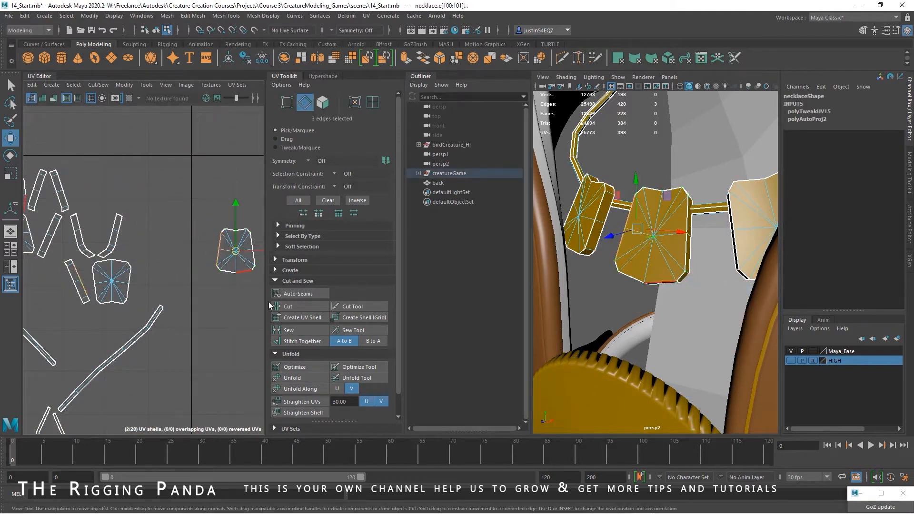
pyautogui.click(305, 341)
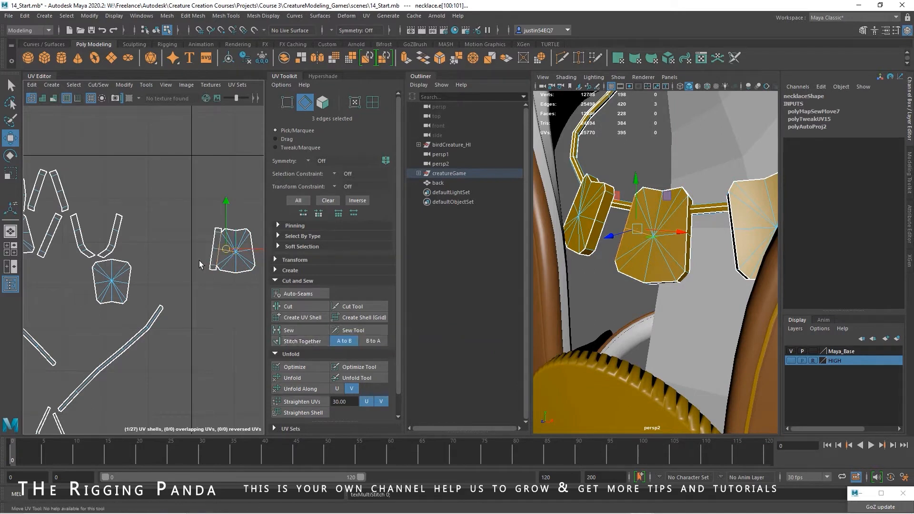
pyautogui.click(305, 341)
pyautogui.click(177, 243)
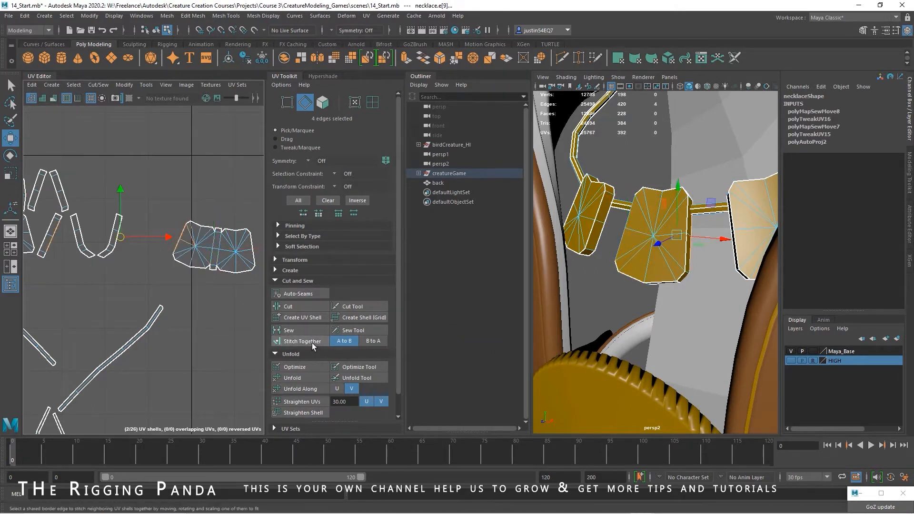
pyautogui.click(310, 342)
pyautogui.click(202, 247)
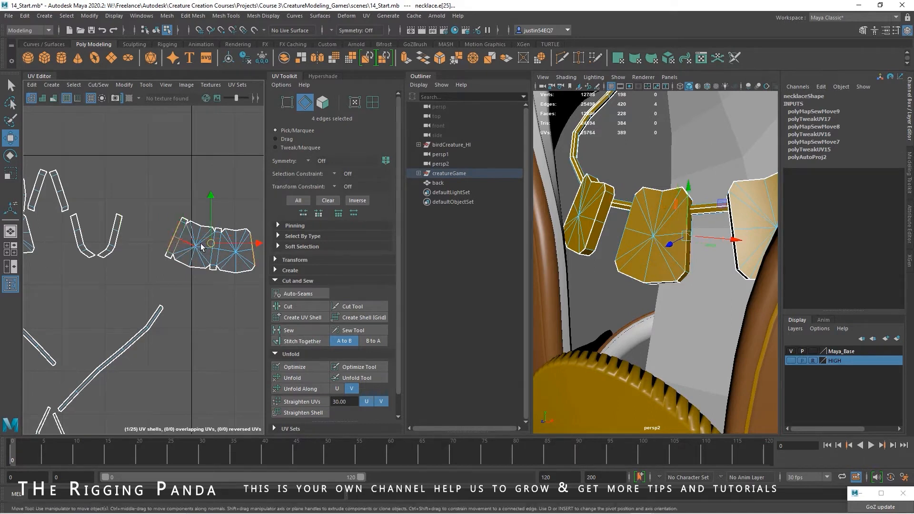
pyautogui.click(203, 312)
# Stitch the second pendant's side strips and its two face shells together into one UV shell.
pyautogui.keyDown('alt'); pyautogui.moveTo(184, 278); pyautogui.dragTo(262, 275, button='middle'); pyautogui.keyUp('alt')
pyautogui.keyDown('alt'); pyautogui.moveTo(262, 275); pyautogui.dragTo(168, 287, button='right'); pyautogui.keyUp('alt')
pyautogui.moveTo(119, 242); pyautogui.dragTo(118, 244)
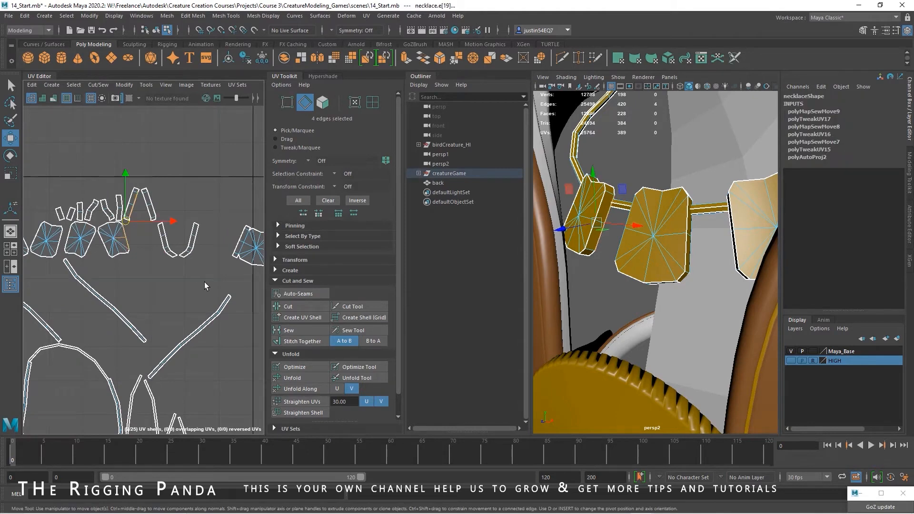
pyautogui.click(306, 341)
pyautogui.keyDown('alt'); pyautogui.moveTo(143, 243); pyautogui.dragTo(85, 264, button='middle'); pyautogui.keyUp('alt')
pyautogui.keyDown('alt'); pyautogui.moveTo(85, 263); pyautogui.dragTo(99, 249, button='right'); pyautogui.keyUp('alt')
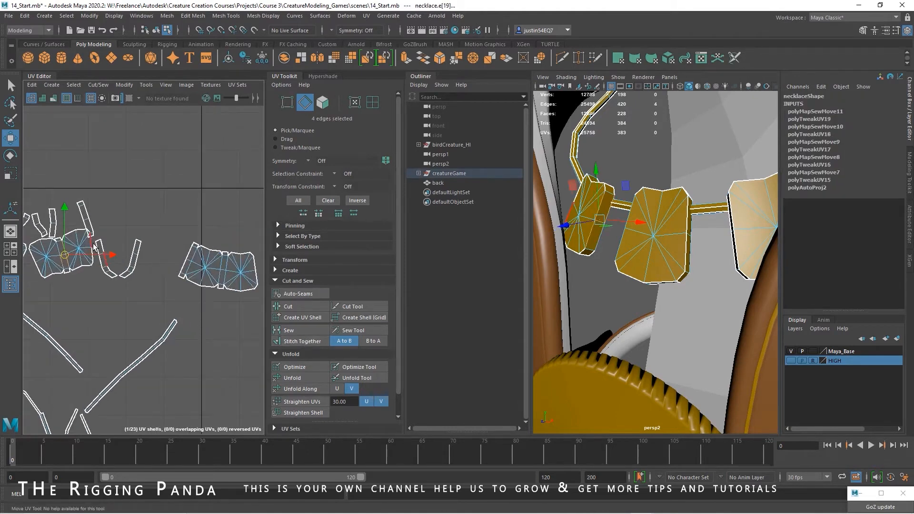
pyautogui.click(302, 341)
# Stitch the third pendant's two faces and side strip together, and move the joined shell up and to the right.
pyautogui.moveTo(70, 262); pyautogui.dragTo(76, 261, button='right')
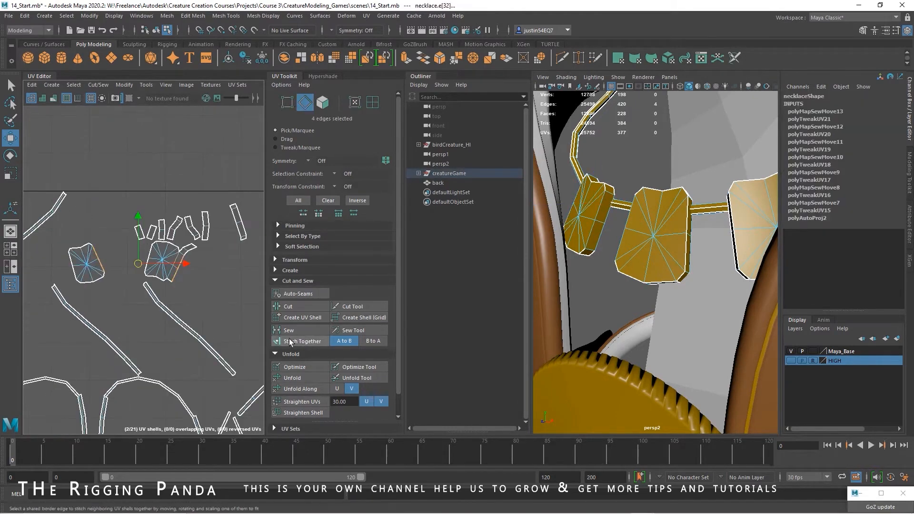
pyautogui.click(293, 341)
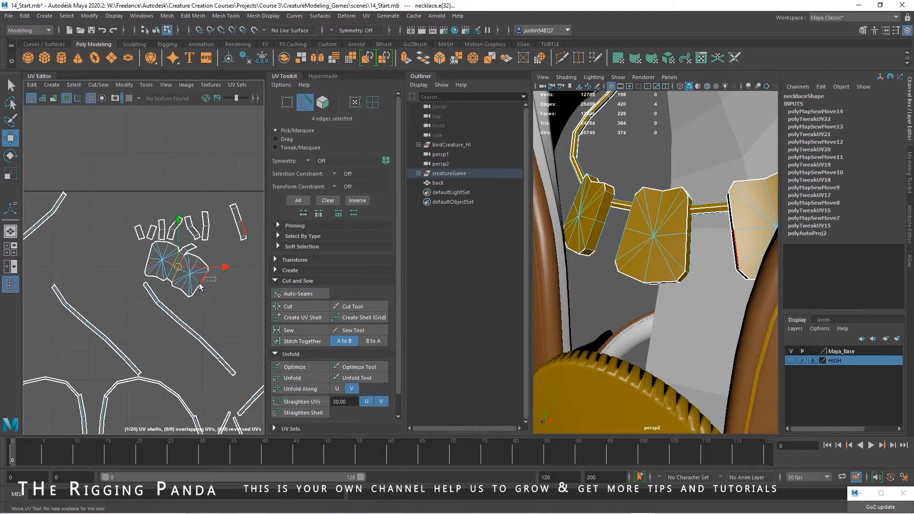
pyautogui.click(297, 342)
pyautogui.keyDown('alt'); pyautogui.moveTo(180, 280); pyautogui.dragTo(145, 285, button='middle'); pyautogui.keyUp('alt')
pyautogui.moveTo(145, 285); pyautogui.dragTo(175, 287, button='right')
pyautogui.doubleClick(155, 280)
pyautogui.moveTo(142, 276); pyautogui.dragTo(223, 172)
# Stitch two loose end strips onto the upper pendant shells.
pyautogui.keyDown('alt'); pyautogui.moveTo(211, 184); pyautogui.dragTo(131, 263, button='middle'); pyautogui.keyUp('alt')
pyautogui.keyDown('alt'); pyautogui.moveTo(131, 263); pyautogui.dragTo(171, 240, button='right'); pyautogui.keyUp('alt')
pyautogui.moveTo(165, 268); pyautogui.dragTo(151, 278)
pyautogui.click(288, 342)
pyautogui.keyDown('alt'); pyautogui.moveTo(190, 314); pyautogui.dragTo(75, 280, button='middle'); pyautogui.keyUp('alt')
pyautogui.keyDown('alt'); pyautogui.moveTo(210, 295); pyautogui.dragTo(129, 284, button='right'); pyautogui.keyUp('alt')
pyautogui.keyDown('alt'); pyautogui.moveTo(128, 284); pyautogui.dragTo(94, 283, button='middle'); pyautogui.keyUp('alt')
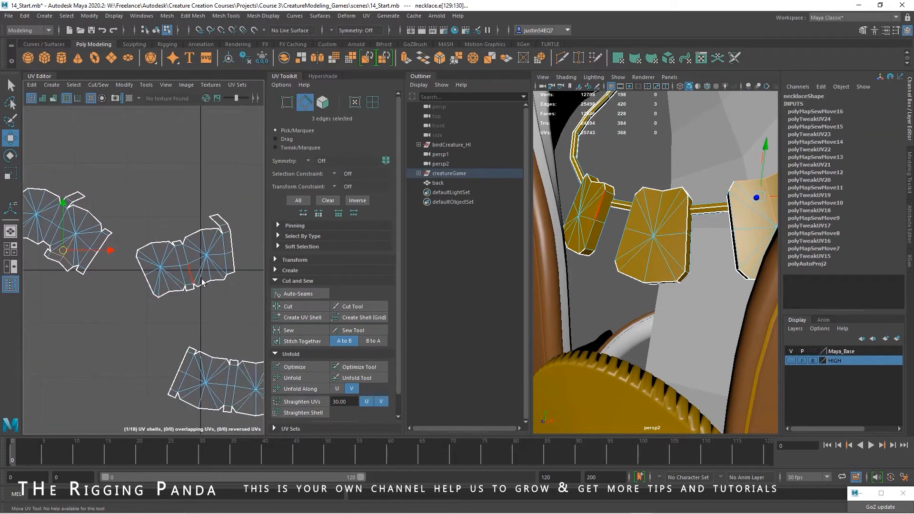
pyautogui.moveTo(207, 274); pyautogui.dragTo(216, 288)
pyautogui.press('g')
# Stitch the matching strip onto the top edge of the lower pendant shell.
pyautogui.keyDown('alt'); pyautogui.moveTo(256, 362); pyautogui.dragTo(159, 284, button='middle'); pyautogui.keyUp('alt')
pyautogui.click(121, 275)
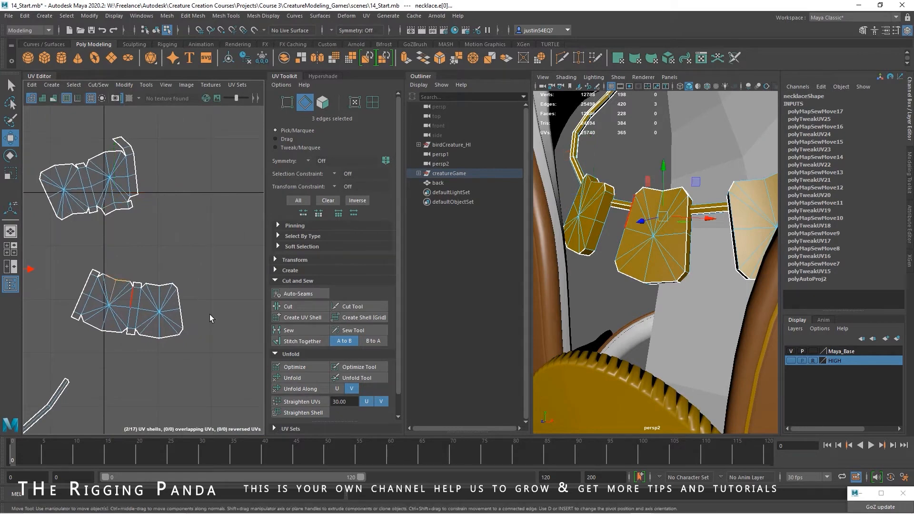
pyautogui.click(304, 342)
pyautogui.click(194, 302)
pyautogui.keyDown('alt'); pyautogui.moveTo(194, 301); pyautogui.dragTo(98, 271, button='right'); pyautogui.keyUp('alt')
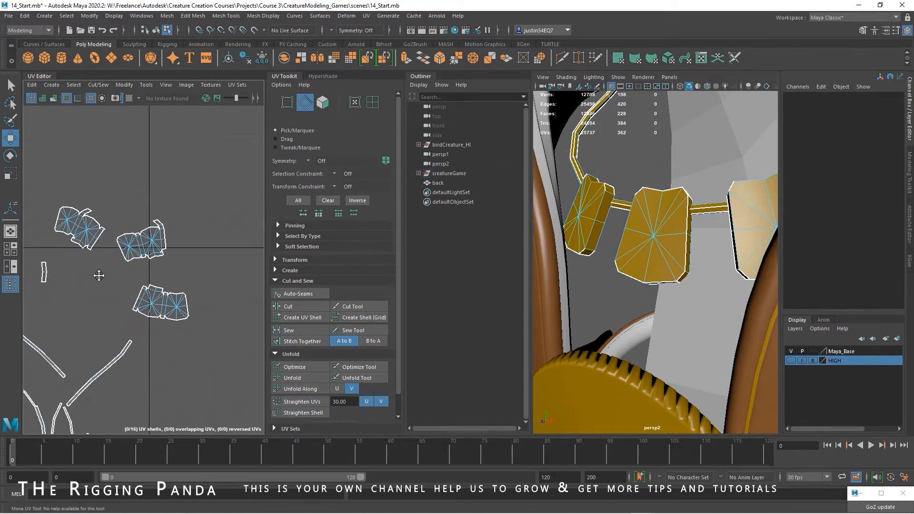
# Stitch a loose end strip onto the top edge of the leftmost pendant shell.
pyautogui.keyDown('alt'); pyautogui.moveTo(98, 271); pyautogui.dragTo(188, 236, button='middle'); pyautogui.keyUp('alt')
pyautogui.moveTo(92, 264); pyautogui.dragTo(92, 265)
pyautogui.keyDown('alt'); pyautogui.moveTo(172, 266); pyautogui.dragTo(102, 294, button='middle'); pyautogui.keyUp('alt')
pyautogui.keyDown('alt'); pyautogui.moveTo(102, 294); pyautogui.dragTo(280, 302, button='right'); pyautogui.keyUp('alt')
pyautogui.keyDown('alt'); pyautogui.moveTo(166, 197); pyautogui.dragTo(76, 287, button='middle'); pyautogui.keyUp('alt')
pyautogui.keyDown('alt'); pyautogui.moveTo(76, 288); pyautogui.dragTo(161, 238, button='right'); pyautogui.keyUp('alt')
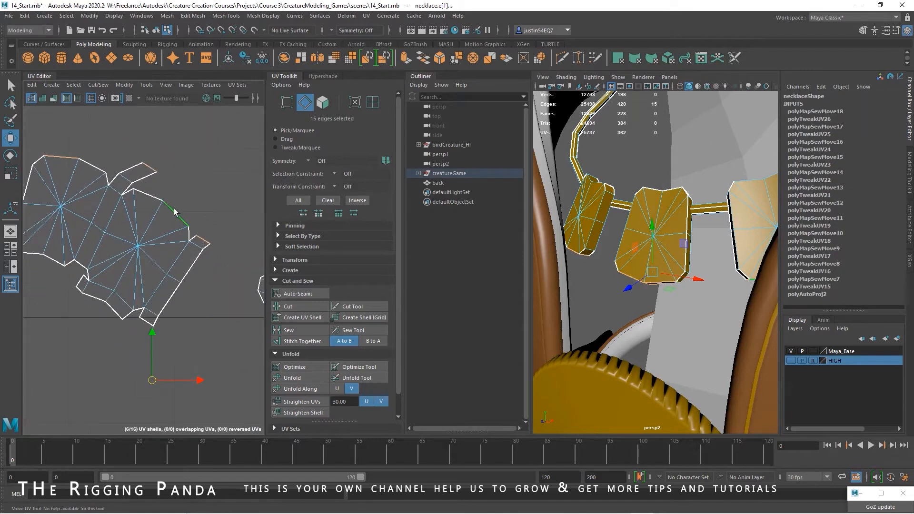
pyautogui.click(295, 340)
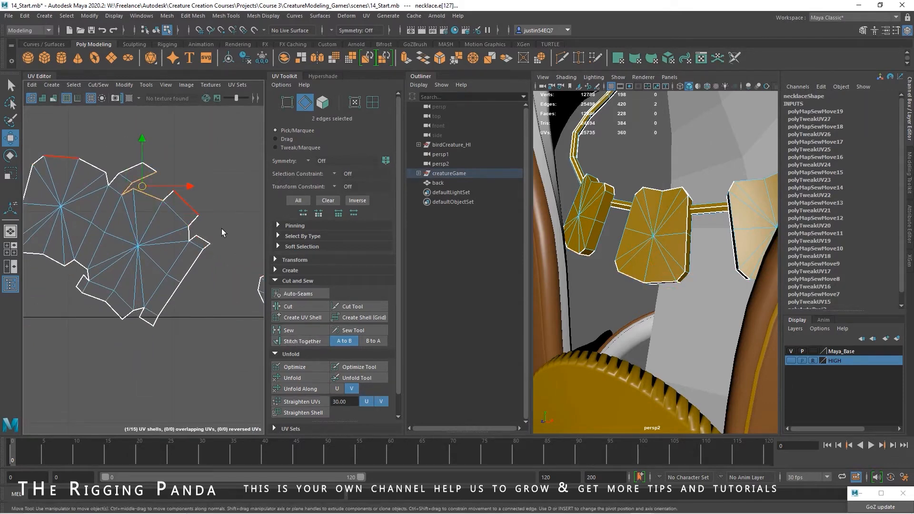
# Sew the open corner edges of the leftmost pendant shell and unfold the whole shell.
pyautogui.click(293, 330)
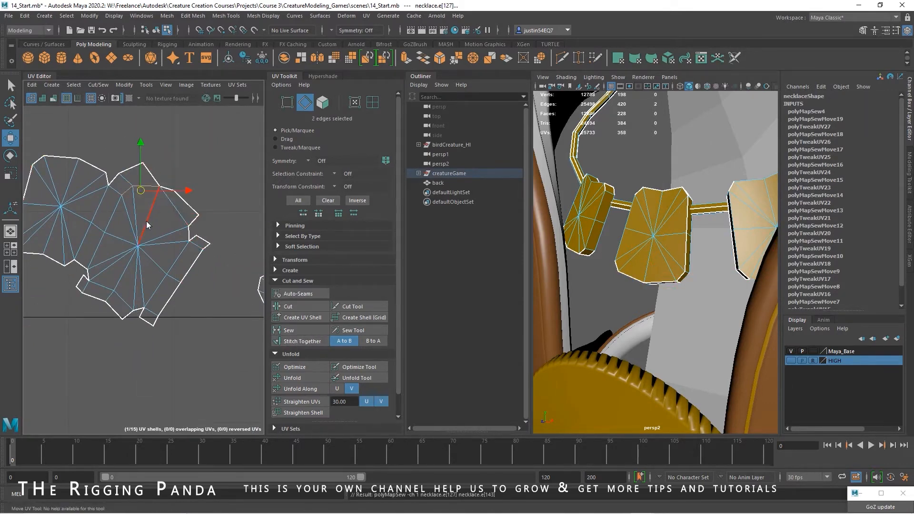
pyautogui.click(287, 378)
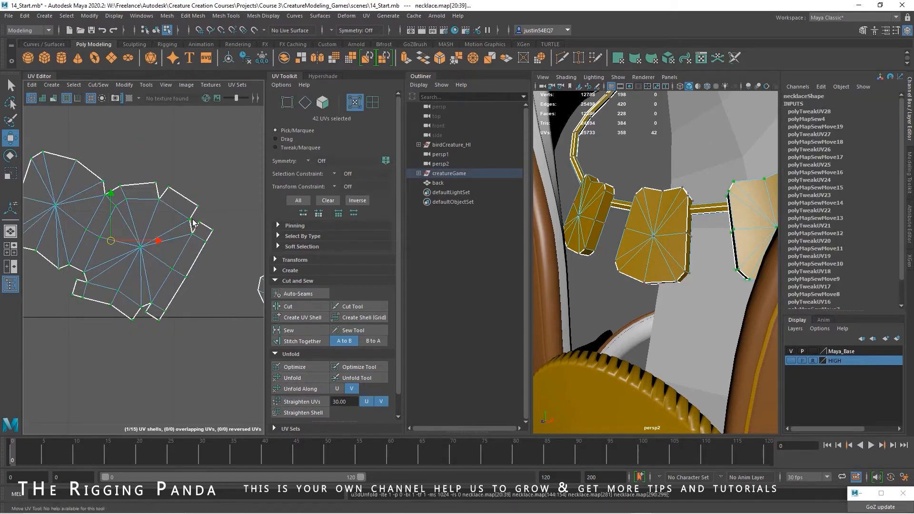
pyautogui.moveTo(162, 182); pyautogui.dragTo(162, 157, button='right')
pyautogui.click(163, 191)
pyautogui.click(145, 307)
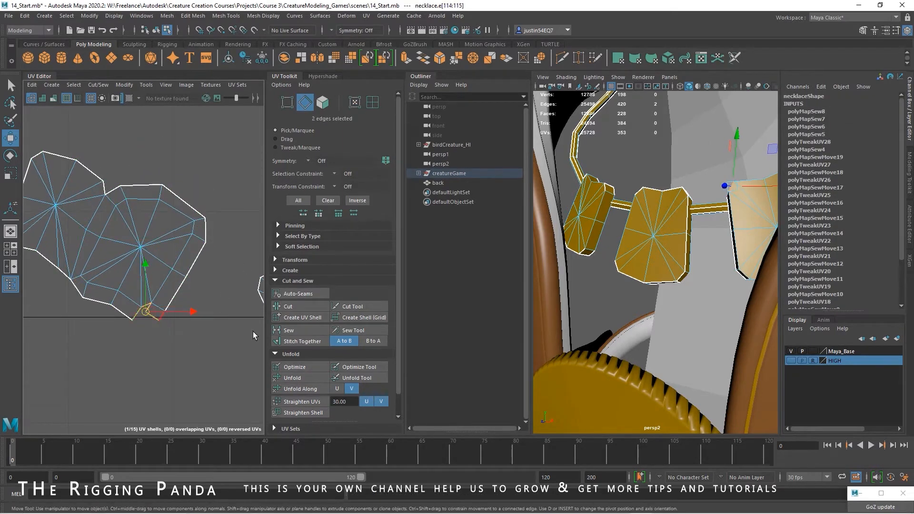
pyautogui.click(287, 331)
pyautogui.moveTo(125, 265); pyautogui.dragTo(148, 263, button='right')
pyautogui.doubleClick(141, 248)
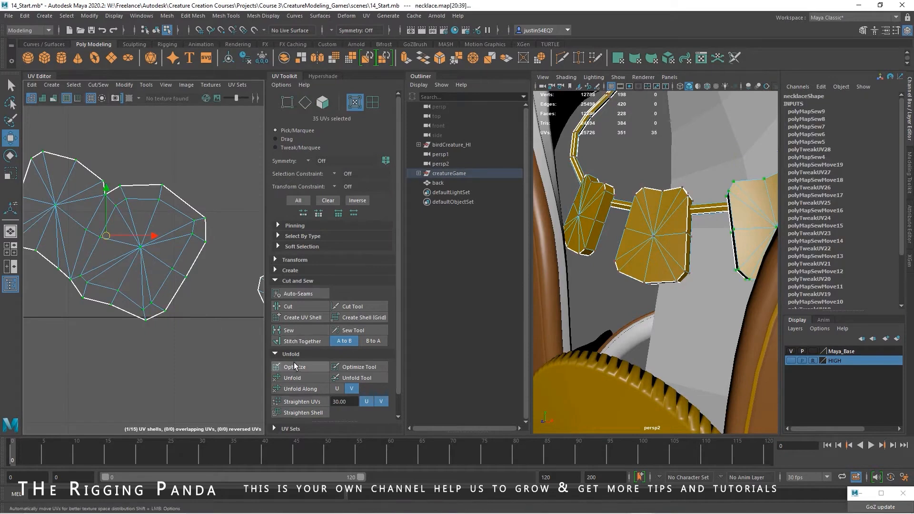
pyautogui.scroll(-3, 132, 227)
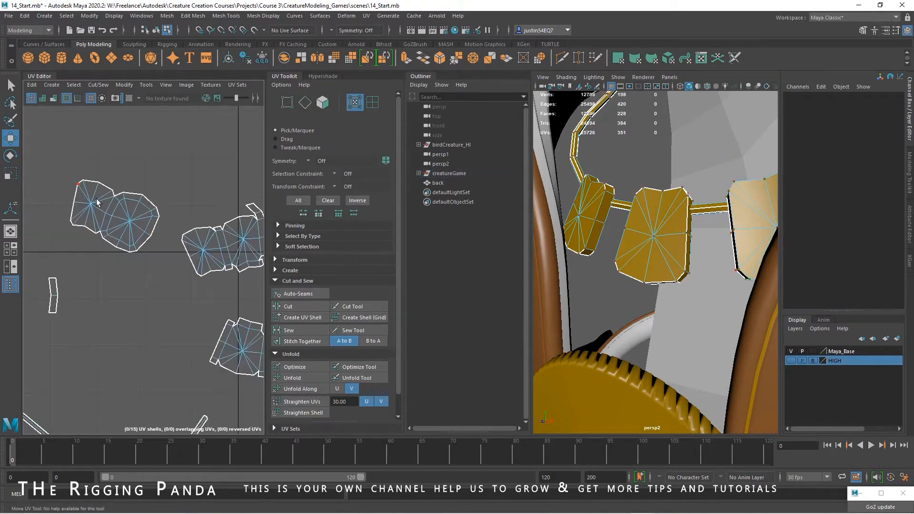
# Select the lower pendant shell and move it up beside the other two pendant shells.
pyautogui.keyDown('alt'); pyautogui.moveTo(178, 230); pyautogui.dragTo(95, 237, button='middle'); pyautogui.keyUp('alt')
pyautogui.keyDown('alt'); pyautogui.moveTo(95, 237); pyautogui.dragTo(257, 232, button='right'); pyautogui.keyUp('alt')
pyautogui.keyDown('alt'); pyautogui.moveTo(175, 231); pyautogui.dragTo(146, 174, button='middle'); pyautogui.keyUp('alt')
pyautogui.keyDown('alt'); pyautogui.moveTo(145, 209); pyautogui.dragTo(91, 221, button='right'); pyautogui.keyUp('alt')
pyautogui.moveTo(153, 267); pyautogui.dragTo(220, 264, button='right')
pyautogui.moveTo(229, 239); pyautogui.dragTo(130, 293)
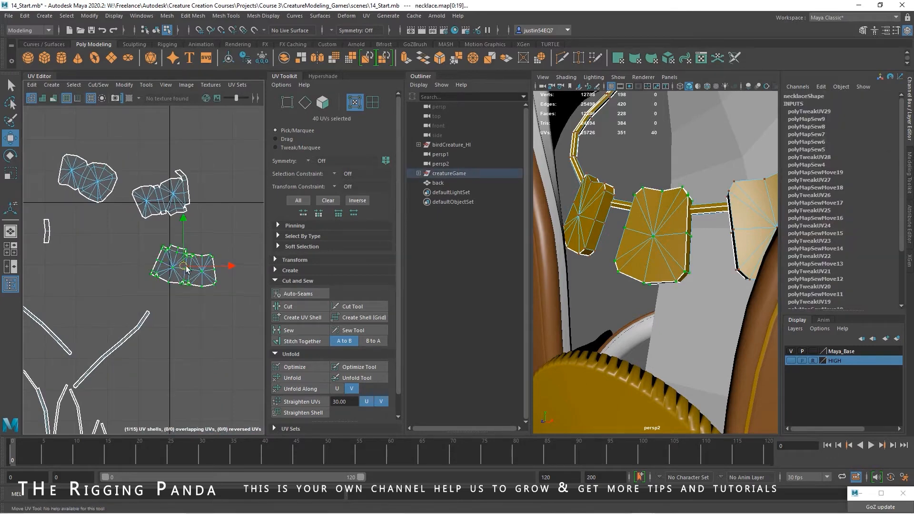
pyautogui.moveTo(183, 267); pyautogui.dragTo(229, 193)
# Stitch the loose bottom strip onto the lower edge of the rightmost pendant shell.
pyautogui.moveTo(76, 238); pyautogui.dragTo(76, 212, button='right')
pyautogui.moveTo(62, 210); pyautogui.dragTo(28, 248)
pyautogui.keyDown('alt'); pyautogui.moveTo(120, 230); pyautogui.dragTo(168, 230, button='right'); pyautogui.keyUp('alt')
pyautogui.keyDown('alt'); pyautogui.moveTo(168, 230); pyautogui.dragTo(102, 269, button='middle'); pyautogui.keyUp('alt')
pyautogui.keyDown('alt'); pyautogui.moveTo(103, 269); pyautogui.dragTo(161, 260, button='right'); pyautogui.keyUp('alt')
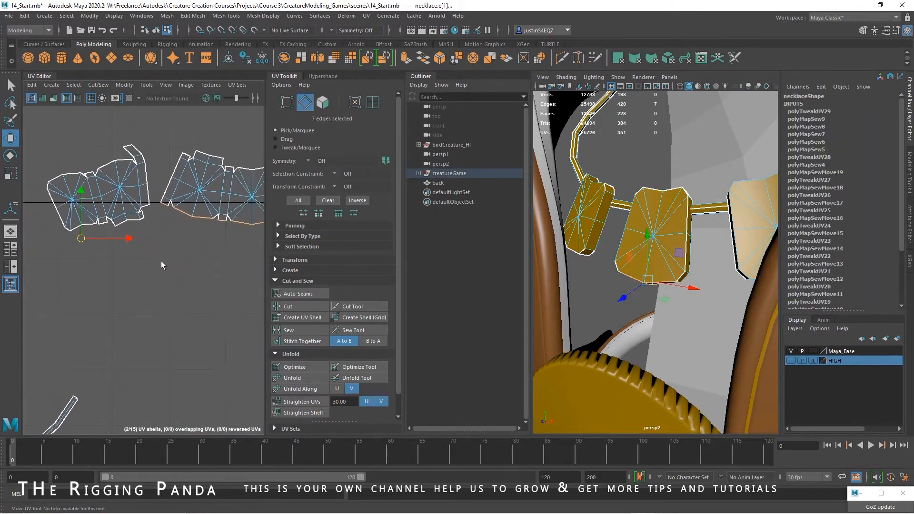
pyautogui.keyDown('alt'); pyautogui.moveTo(161, 260); pyautogui.dragTo(106, 287, button='middle'); pyautogui.keyUp('alt')
pyautogui.moveTo(119, 254); pyautogui.dragTo(118, 255)
pyautogui.keyDown('shift'); pyautogui.moveTo(119, 255); pyautogui.dragTo(119, 281, button='right'); pyautogui.keyUp('shift')
pyautogui.click(143, 277)
# Stitch the remaining small loose strip onto its pendant shell.
pyautogui.keyDown('alt'); pyautogui.moveTo(190, 269); pyautogui.dragTo(103, 259, button='right'); pyautogui.keyUp('alt')
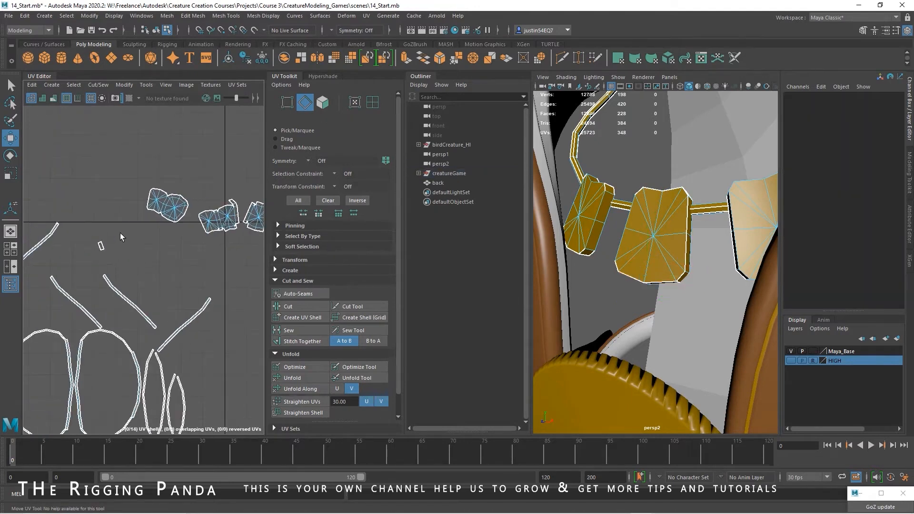
pyautogui.moveTo(120, 233); pyautogui.dragTo(88, 261)
pyautogui.keyDown('alt'); pyautogui.moveTo(158, 254); pyautogui.dragTo(112, 290, button='middle'); pyautogui.keyUp('alt')
pyautogui.keyDown('alt'); pyautogui.moveTo(113, 290); pyautogui.dragTo(309, 297, button='right'); pyautogui.keyUp('alt')
pyautogui.keyDown('alt'); pyautogui.moveTo(185, 261); pyautogui.dragTo(129, 287, button='middle'); pyautogui.keyUp('alt')
pyautogui.keyDown('alt'); pyautogui.moveTo(129, 287); pyautogui.dragTo(159, 284, button='right'); pyautogui.keyUp('alt')
pyautogui.click(138, 258)
pyautogui.click(285, 339)
pyautogui.click(187, 339)
# Try to stitch the upper-left diagonal chain strip to its neighbouring shell along its long side.
pyautogui.keyDown('alt'); pyautogui.moveTo(186, 338); pyautogui.dragTo(134, 302, button='right'); pyautogui.keyUp('alt')
pyautogui.keyDown('alt'); pyautogui.moveTo(134, 303); pyautogui.dragTo(96, 210, button='middle'); pyautogui.keyUp('alt')
pyautogui.moveTo(101, 269)
pyautogui.keyDown('alt'); pyautogui.mouseDown(button='middle')
pyautogui.moveTo(218, 227)
pyautogui.moveTo(189, 251)
pyautogui.mouseUp(button='middle'); pyautogui.keyUp('alt')
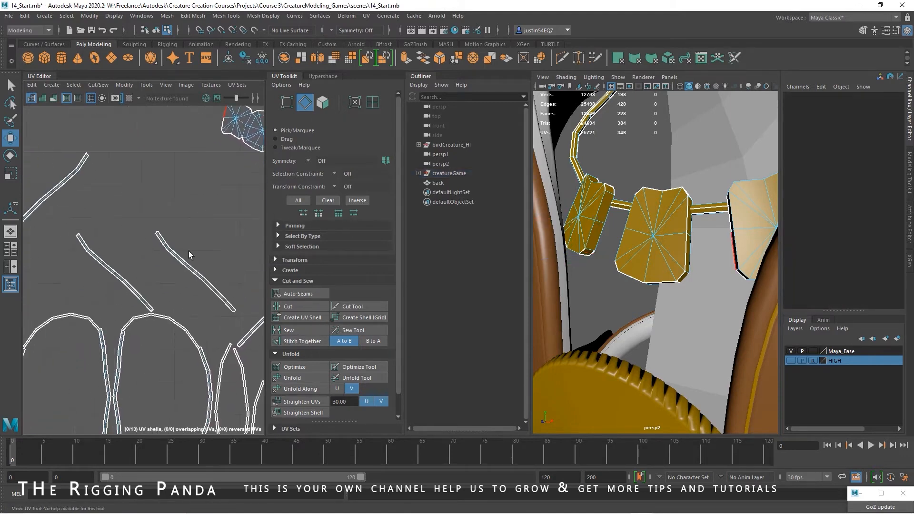
pyautogui.keyDown('alt'); pyautogui.moveTo(99, 249); pyautogui.dragTo(135, 219, button='middle'); pyautogui.keyUp('alt')
pyautogui.keyDown('alt'); pyautogui.moveTo(135, 219); pyautogui.dragTo(162, 214, button='right'); pyautogui.keyUp('alt')
pyautogui.keyDown('alt'); pyautogui.moveTo(162, 215); pyautogui.dragTo(233, 305, button='middle'); pyautogui.keyUp('alt')
pyautogui.keyDown('alt'); pyautogui.moveTo(191, 245); pyautogui.dragTo(222, 238, button='right'); pyautogui.keyUp('alt')
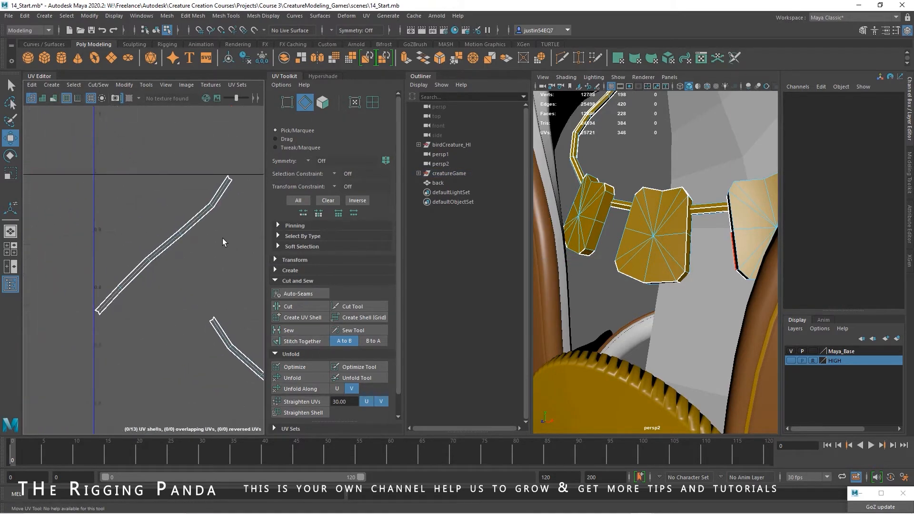
pyautogui.click(210, 199)
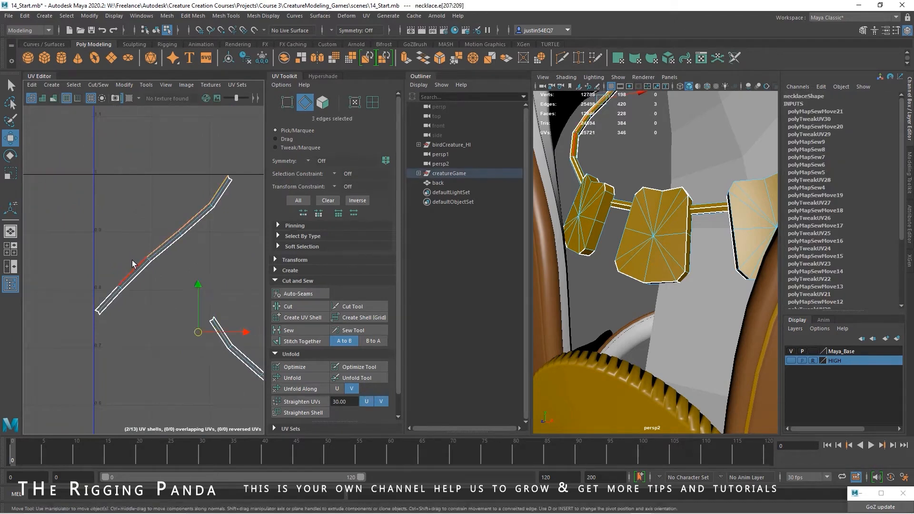
pyautogui.keyDown('shift'); pyautogui.click(109, 293); pyautogui.keyUp('shift')
pyautogui.press('g')
pyautogui.keyDown('alt'); pyautogui.moveTo(126, 236); pyautogui.dragTo(73, 186, button='middle'); pyautogui.keyUp('alt')
pyautogui.keyDown('alt'); pyautogui.moveTo(74, 185); pyautogui.dragTo(49, 230, button='right'); pyautogui.keyUp('alt')
pyautogui.keyDown('alt'); pyautogui.moveTo(49, 229); pyautogui.dragTo(85, 174, button='middle'); pyautogui.keyUp('alt')
pyautogui.hotkey('ctrl', 'z')
# Select the two large oval chain shells and move them up and to the left, out of the 0-1 tile.
pyautogui.keyDown('alt'); pyautogui.moveTo(200, 277); pyautogui.dragTo(172, 207, button='middle'); pyautogui.keyUp('alt')
pyautogui.keyDown('alt'); pyautogui.moveTo(171, 207); pyautogui.dragTo(19, 237, button='right'); pyautogui.keyUp('alt')
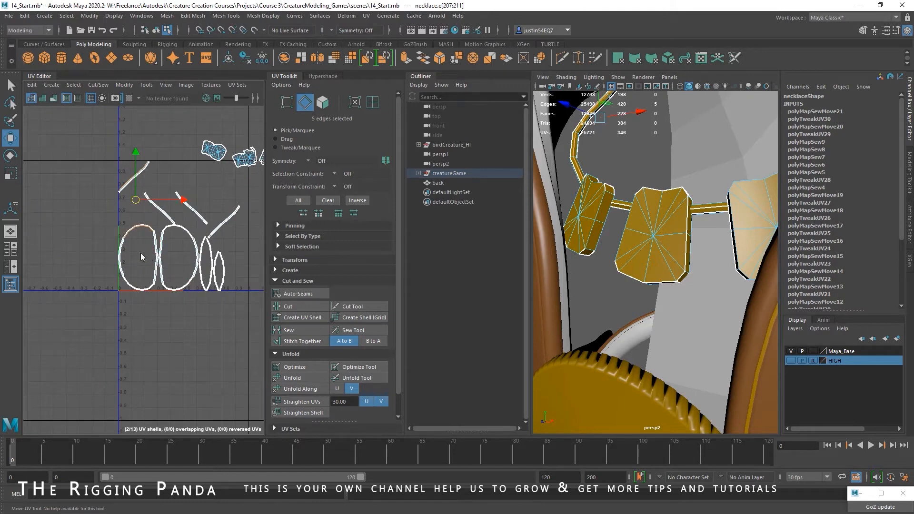
pyautogui.moveTo(140, 253); pyautogui.dragTo(161, 256, button='right')
pyautogui.click(159, 258)
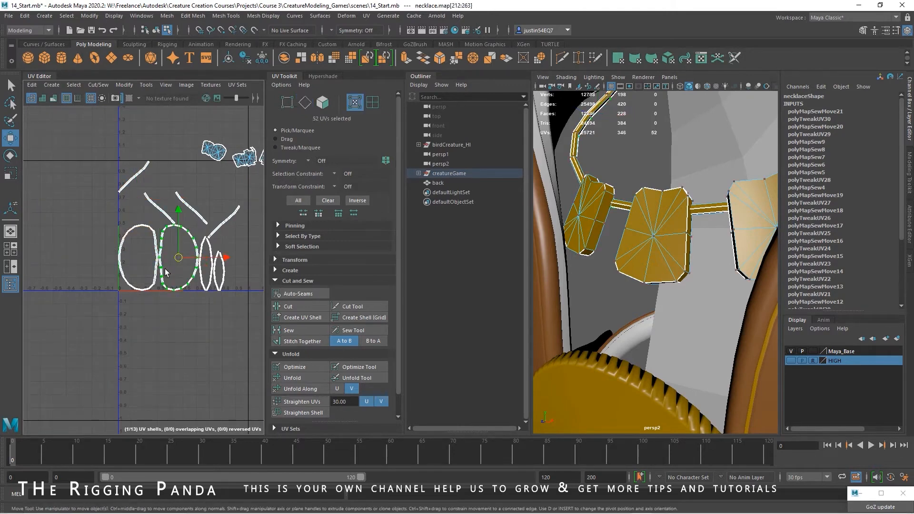
pyautogui.keyDown('shift'); pyautogui.doubleClick(153, 263); pyautogui.keyUp('shift')
pyautogui.moveTo(158, 257); pyautogui.dragTo(81, 149)
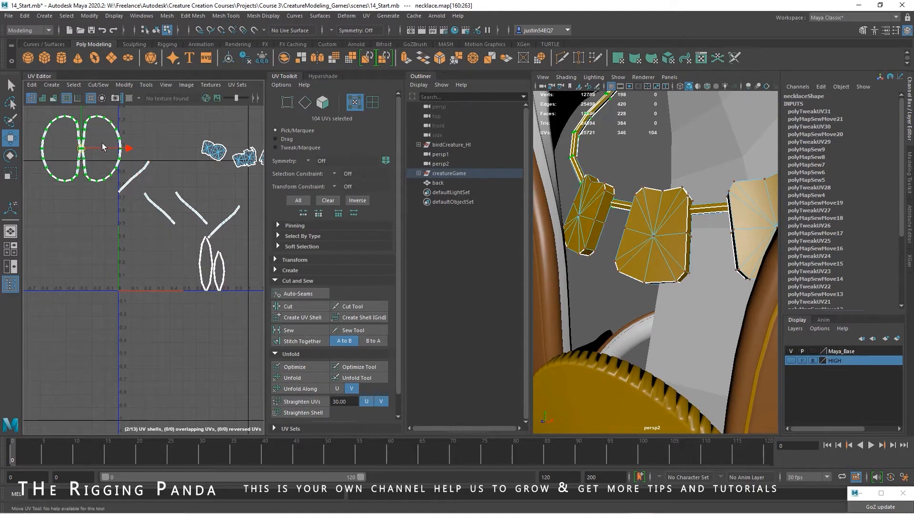
# Select edges of the two oval chain shells, deselect those of the other shells, and split the ovals with Create UV Shell.
pyautogui.keyDown('alt'); pyautogui.moveTo(89, 148); pyautogui.dragTo(149, 224, button='middle'); pyautogui.keyUp('alt')
pyautogui.keyDown('alt'); pyautogui.moveTo(158, 222); pyautogui.dragTo(261, 250, button='right'); pyautogui.keyUp('alt')
pyautogui.moveTo(209, 222); pyautogui.dragTo(208, 195, button='right')
pyautogui.keyDown('alt'); pyautogui.moveTo(201, 239); pyautogui.dragTo(109, 229, button='right'); pyautogui.keyUp('alt')
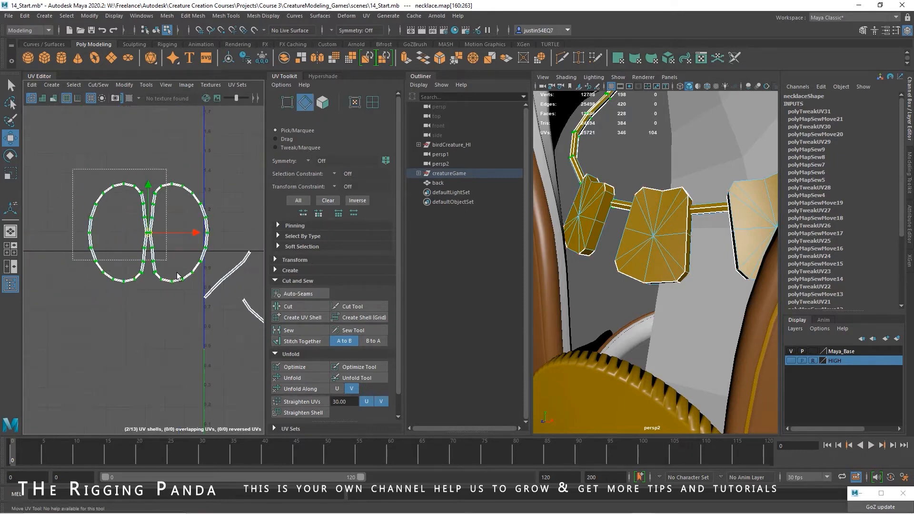
pyautogui.moveTo(211, 290); pyautogui.dragTo(213, 290)
pyautogui.keyDown('ctrl'); pyautogui.moveTo(219, 256); pyautogui.dragTo(237, 275); pyautogui.keyUp('ctrl')
pyautogui.keyDown('alt'); pyautogui.moveTo(199, 315); pyautogui.dragTo(128, 323, button='middle'); pyautogui.keyUp('alt')
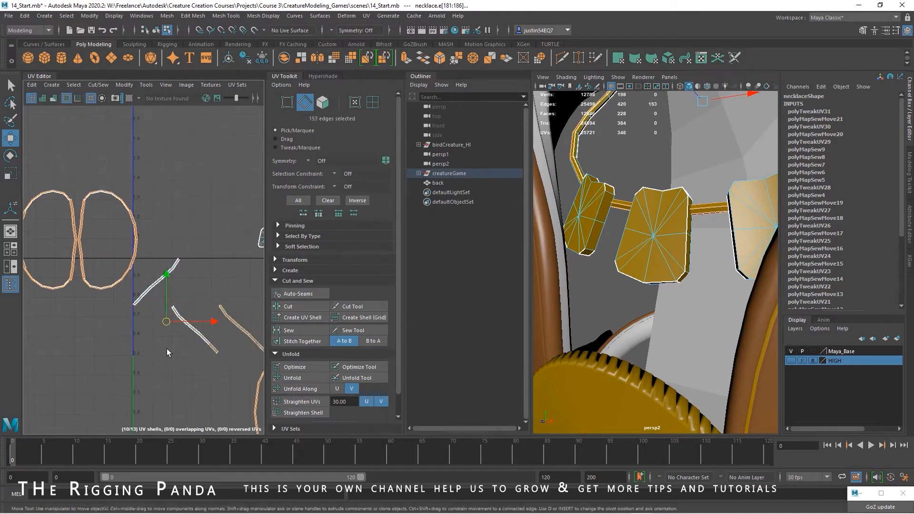
pyautogui.keyDown('alt'); pyautogui.moveTo(197, 305); pyautogui.dragTo(113, 290, button='middle'); pyautogui.keyUp('alt')
pyautogui.keyDown('ctrl'); pyautogui.moveTo(228, 401); pyautogui.dragTo(230, 402); pyautogui.keyUp('ctrl')
pyautogui.keyDown('alt'); pyautogui.moveTo(205, 329); pyautogui.dragTo(205, 230, button='middle'); pyautogui.keyUp('alt')
pyautogui.keyDown('ctrl'); pyautogui.moveTo(232, 268); pyautogui.dragTo(114, 380); pyautogui.keyUp('ctrl')
pyautogui.keyDown('alt'); pyautogui.moveTo(93, 270); pyautogui.dragTo(249, 381, button='middle'); pyautogui.keyUp('alt')
pyautogui.keyDown('alt'); pyautogui.moveTo(83, 282); pyautogui.dragTo(209, 301, button='right'); pyautogui.keyUp('alt')
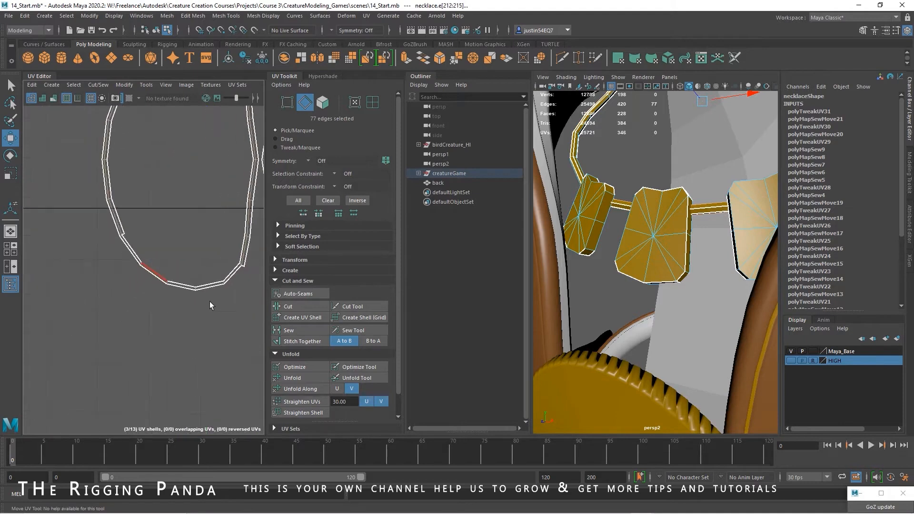
pyautogui.keyDown('alt'); pyautogui.moveTo(194, 289); pyautogui.dragTo(98, 303, button='middle'); pyautogui.keyUp('alt')
pyautogui.click(309, 317)
pyautogui.scroll(-3, 181, 311)
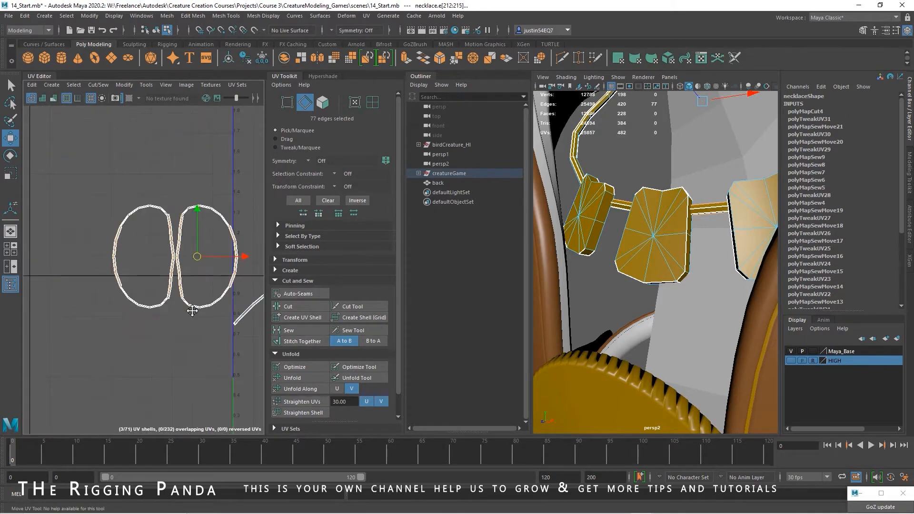
# Rotate the left diagonal chain strip upright and move it down into the empty area of the tile.
pyautogui.keyDown('alt'); pyautogui.moveTo(190, 306); pyautogui.dragTo(80, 254, button='middle'); pyautogui.keyUp('alt')
pyautogui.scroll(3, 133, 306)
pyautogui.keyDown('alt'); pyautogui.moveTo(236, 339); pyautogui.dragTo(101, 290, button='middle'); pyautogui.keyUp('alt')
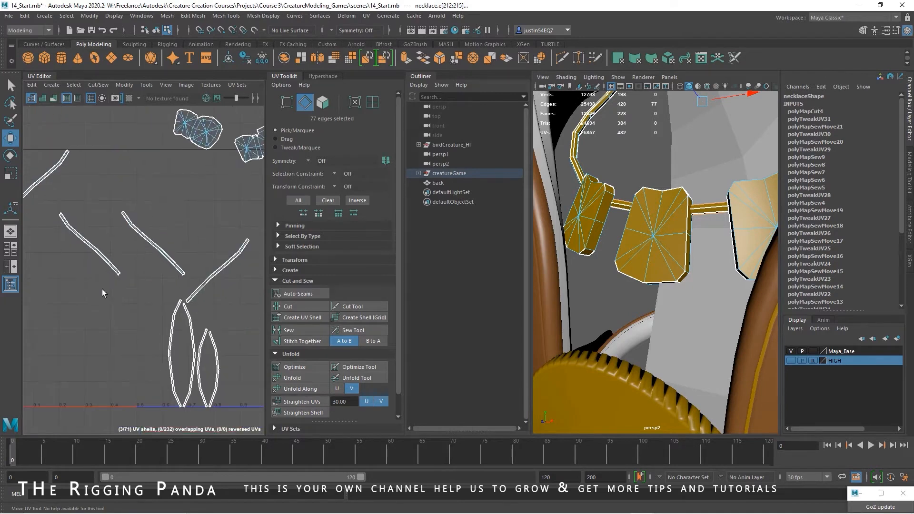
pyautogui.moveTo(98, 255); pyautogui.dragTo(115, 257, button='right')
pyautogui.doubleClick(88, 244)
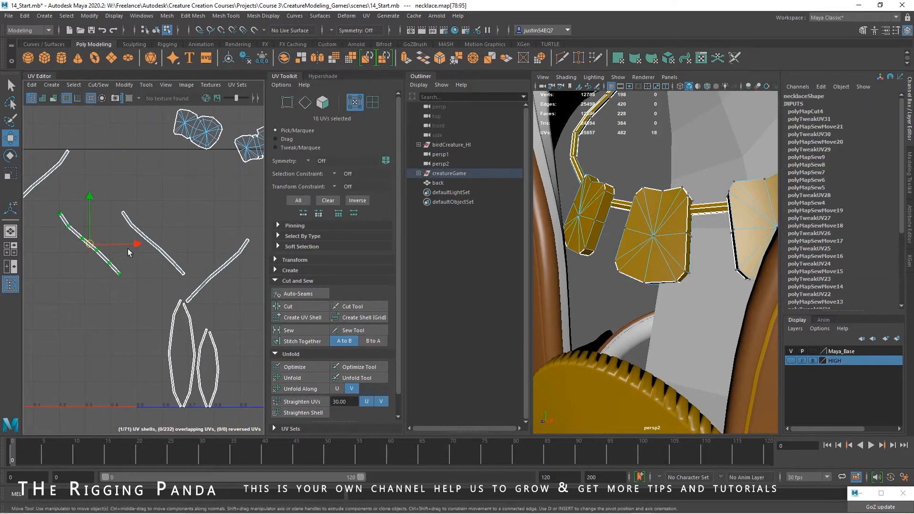
pyautogui.press('e')
pyautogui.moveTo(133, 239); pyautogui.dragTo(118, 266)
pyautogui.press('w')
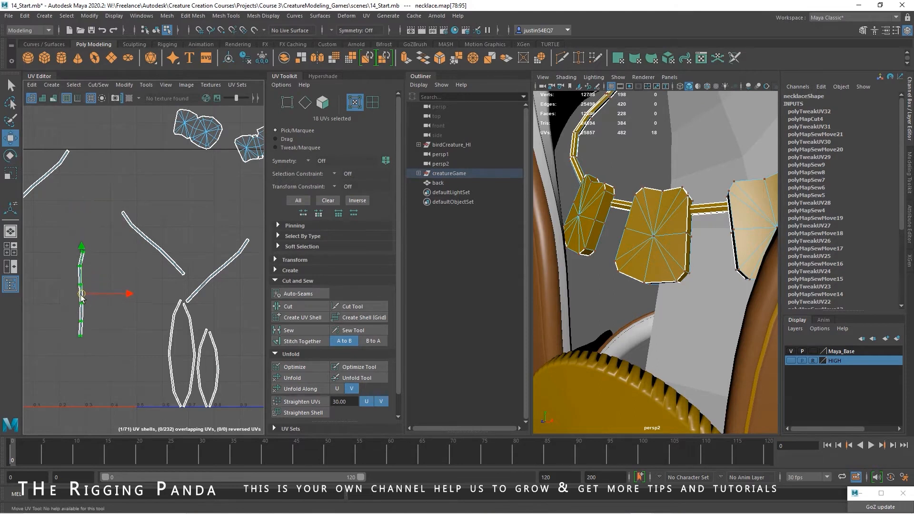
# Select the five left long-side edges of the upright chain strip and stitch its neighbouring pieces onto them.
pyautogui.scroll(3, 109, 301)
pyautogui.keyDown('alt'); pyautogui.moveTo(109, 297); pyautogui.dragTo(132, 299, button='middle'); pyautogui.keyUp('alt')
pyautogui.moveTo(119, 286); pyautogui.dragTo(120, 253, button='right')
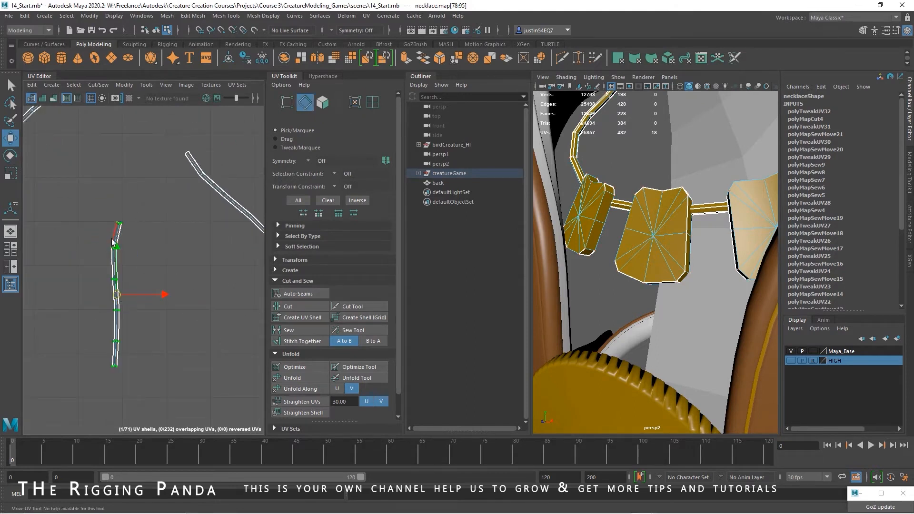
pyautogui.click(115, 235)
pyautogui.keyDown('shift'); pyautogui.click(113, 264); pyautogui.keyUp('shift')
pyautogui.keyDown('shift'); pyautogui.click(115, 298); pyautogui.keyUp('shift')
pyautogui.keyDown('shift'); pyautogui.click(113, 329); pyautogui.keyUp('shift')
pyautogui.keyDown('shift'); pyautogui.click(115, 355); pyautogui.keyUp('shift')
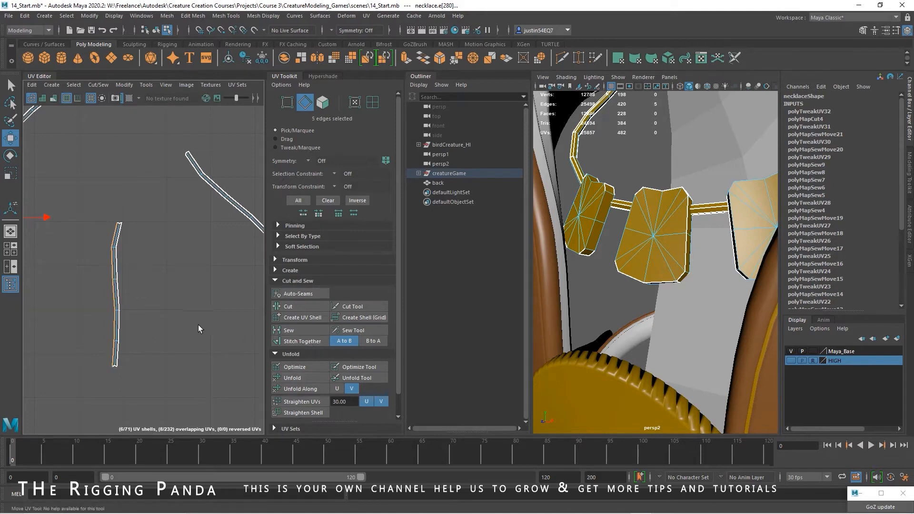
pyautogui.click(298, 341)
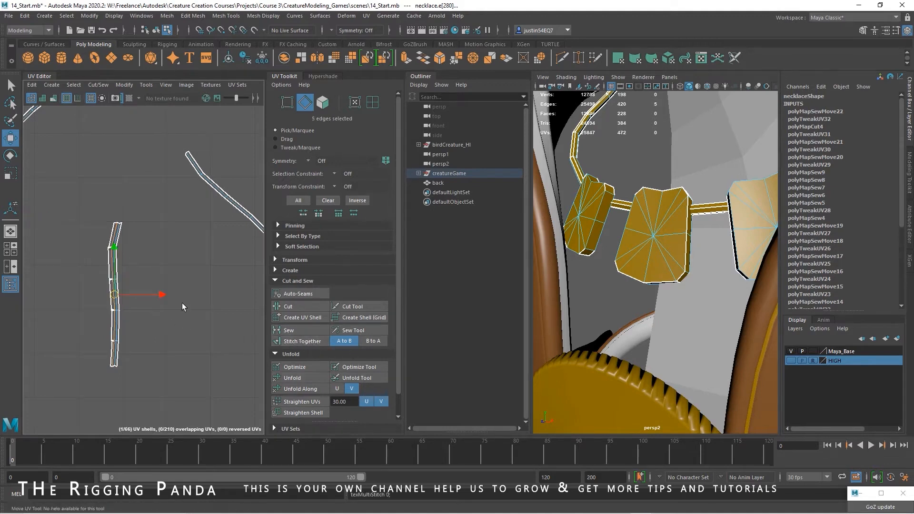
# Stitch further neighbouring chain pieces onto the left long side of the upright strip until its full width is joined.
pyautogui.moveTo(110, 266); pyautogui.dragTo(111, 268)
pyautogui.keyDown('shift'); pyautogui.moveTo(114, 301); pyautogui.dragTo(101, 329); pyautogui.keyUp('shift')
pyautogui.keyDown('shift'); pyautogui.click(111, 355); pyautogui.keyUp('shift')
pyautogui.keyDown('shift'); pyautogui.moveTo(112, 238); pyautogui.dragTo(95, 350); pyautogui.keyUp('shift')
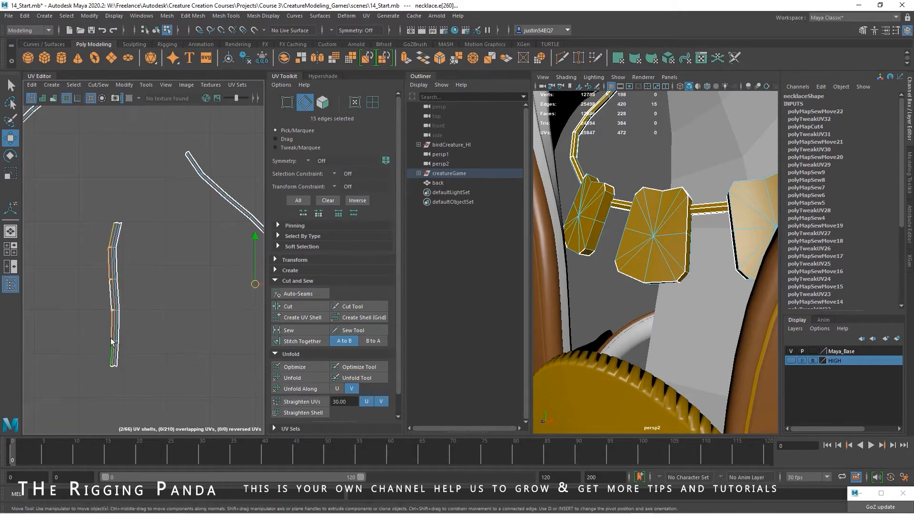
pyautogui.click(313, 341)
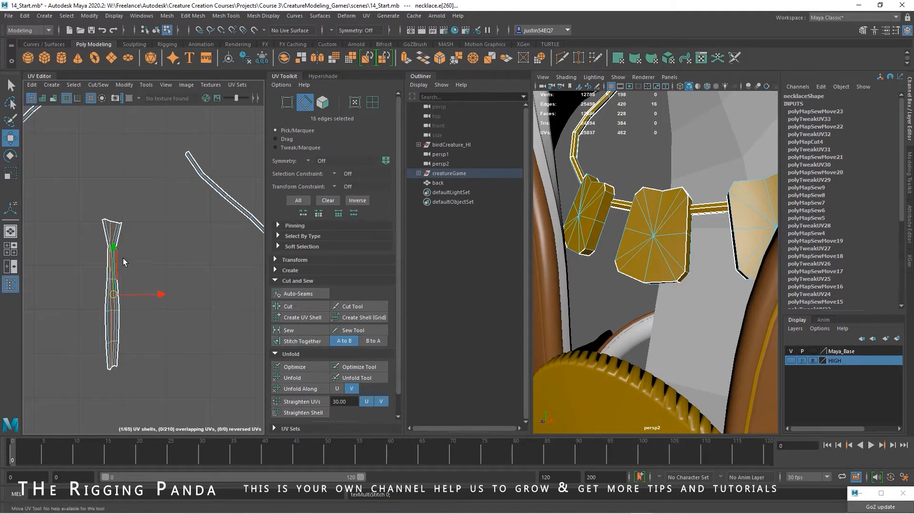
pyautogui.click(182, 275)
pyautogui.moveTo(112, 236); pyautogui.dragTo(89, 348)
pyautogui.click(316, 342)
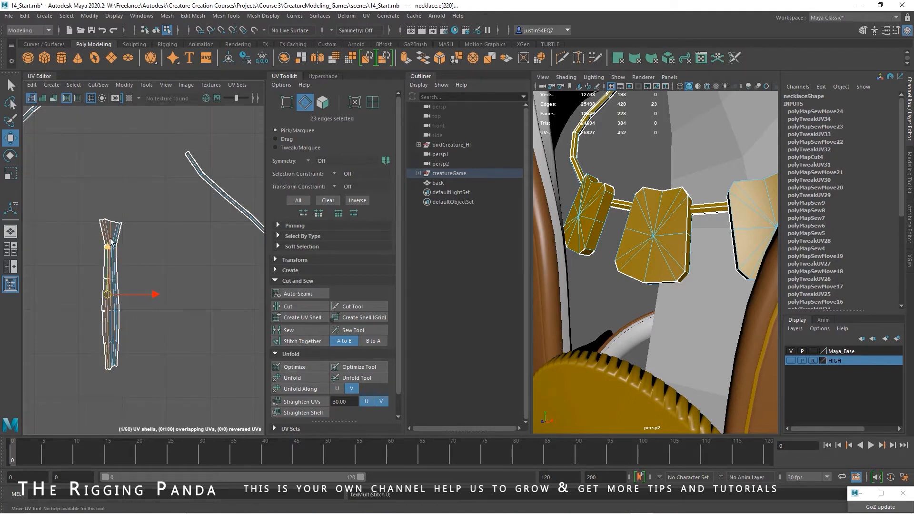
# Select the short open edges between the segments of the stitched upright strip and sew them together.
pyautogui.keyDown('alt'); pyautogui.moveTo(156, 257); pyautogui.dragTo(295, 281, button='right'); pyautogui.keyUp('alt')
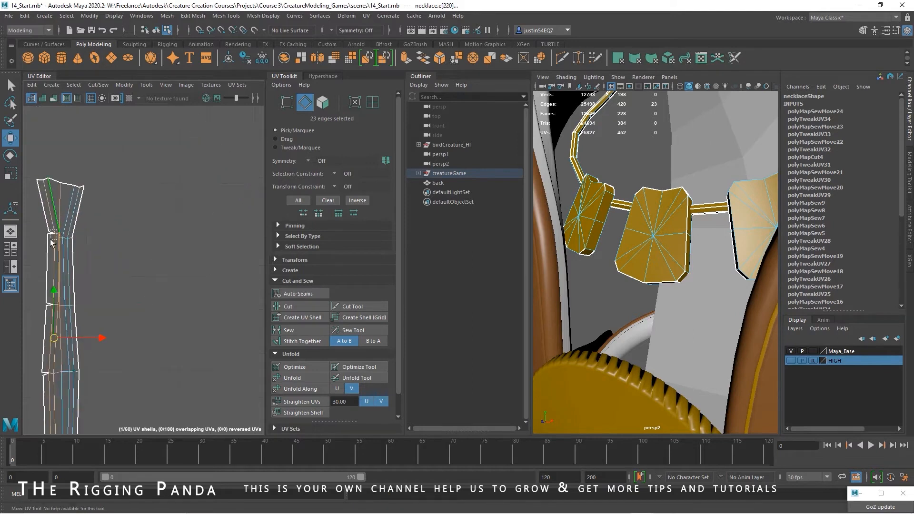
pyautogui.moveTo(50, 239); pyautogui.dragTo(50, 240)
pyautogui.keyDown('alt'); pyautogui.moveTo(71, 286); pyautogui.dragTo(99, 253, button='middle'); pyautogui.keyUp('alt')
pyautogui.keyDown('shift'); pyautogui.moveTo(78, 275); pyautogui.dragTo(77, 277); pyautogui.keyUp('shift')
pyautogui.keyDown('alt'); pyautogui.moveTo(91, 305); pyautogui.dragTo(134, 248, button='middle'); pyautogui.keyUp('alt')
pyautogui.keyDown('shift'); pyautogui.moveTo(121, 288); pyautogui.dragTo(121, 355); pyautogui.keyUp('shift')
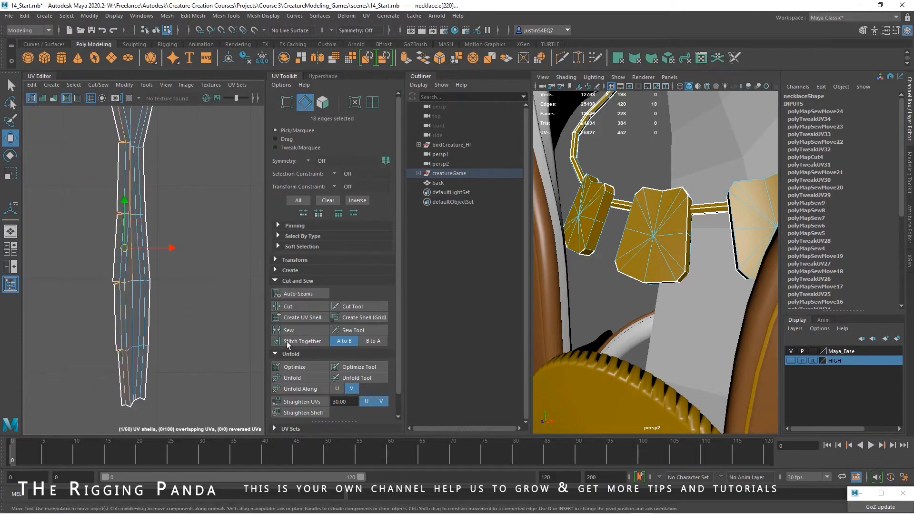
pyautogui.click(294, 331)
# Select all UVs of the sewn upright chain strip and unfold the shell.
pyautogui.hotkey('ctrl', 'F12')
pyautogui.click(294, 378)
pyautogui.keyDown('alt'); pyautogui.moveTo(197, 309); pyautogui.dragTo(81, 284, button='right'); pyautogui.keyUp('alt')
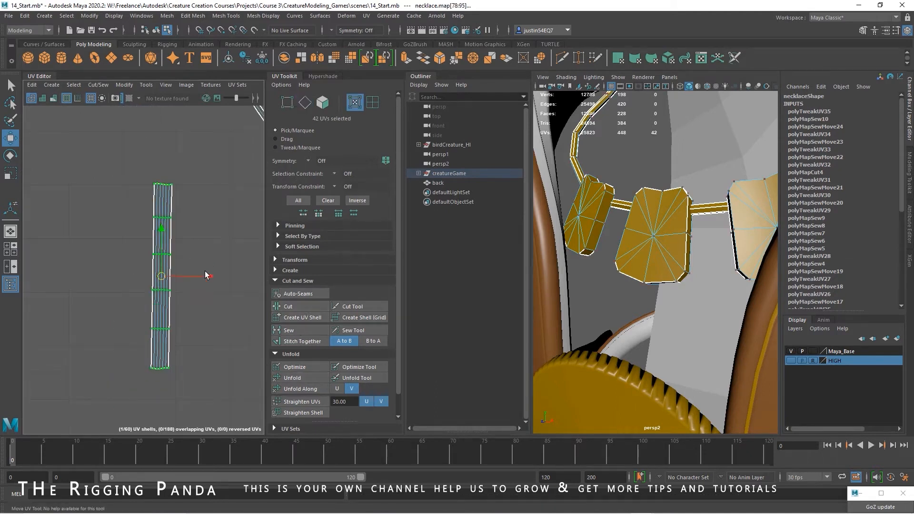
pyautogui.keyDown('alt'); pyautogui.moveTo(205, 272); pyautogui.dragTo(160, 280, button='right'); pyautogui.keyUp('alt')
pyautogui.keyDown('alt'); pyautogui.moveTo(205, 251); pyautogui.dragTo(189, 287, button='middle'); pyautogui.keyUp('alt')
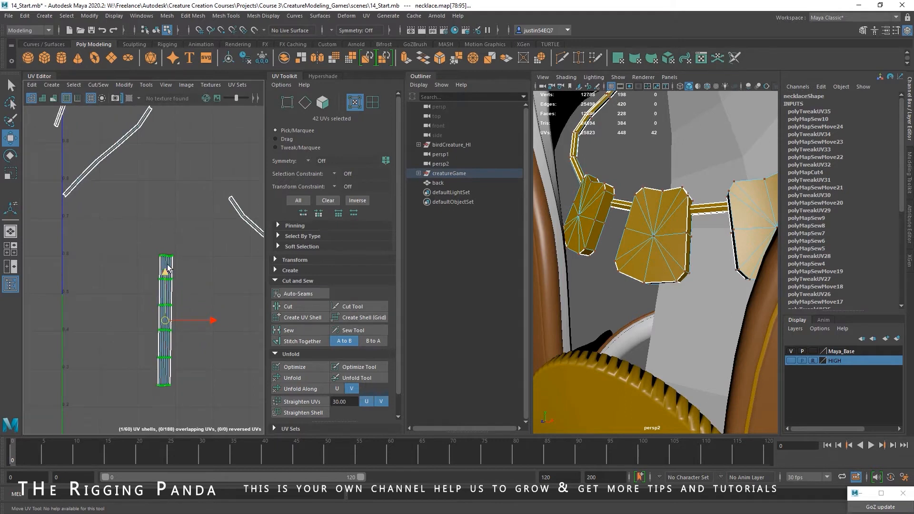
# Try to stitch another piece to the upper edges of the unfolded chain strip.
pyautogui.moveTo(167, 267); pyautogui.dragTo(164, 244, button='right')
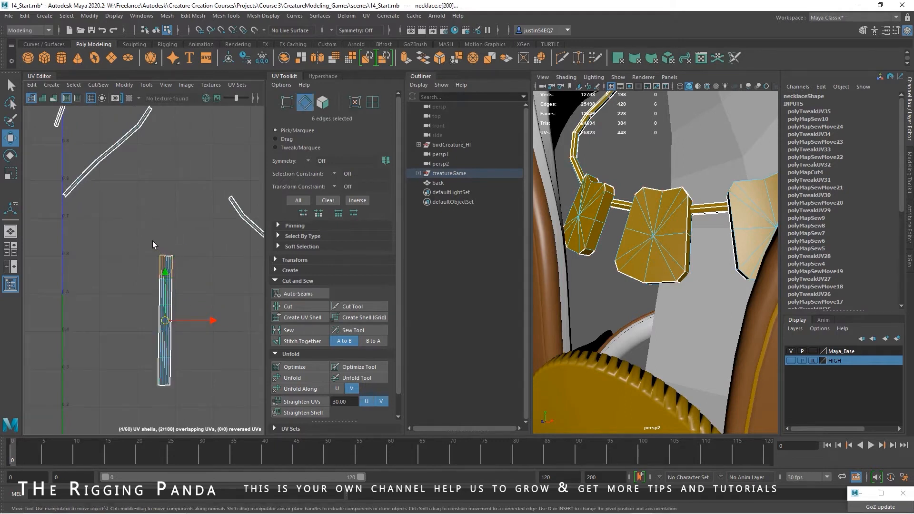
pyautogui.click(309, 340)
pyautogui.keyDown('alt'); pyautogui.moveTo(187, 283); pyautogui.dragTo(160, 326, button='middle'); pyautogui.keyUp('alt')
pyautogui.hotkey('ctrl', 'z')
# Rotate the upper-left diagonal chain strip upright and move it to the right, above the unfolded strip.
pyautogui.keyDown('alt'); pyautogui.moveTo(191, 333); pyautogui.dragTo(59, 305, button='right'); pyautogui.keyUp('alt')
pyautogui.keyDown('alt'); pyautogui.moveTo(121, 309); pyautogui.dragTo(81, 290, button='middle'); pyautogui.keyUp('alt')
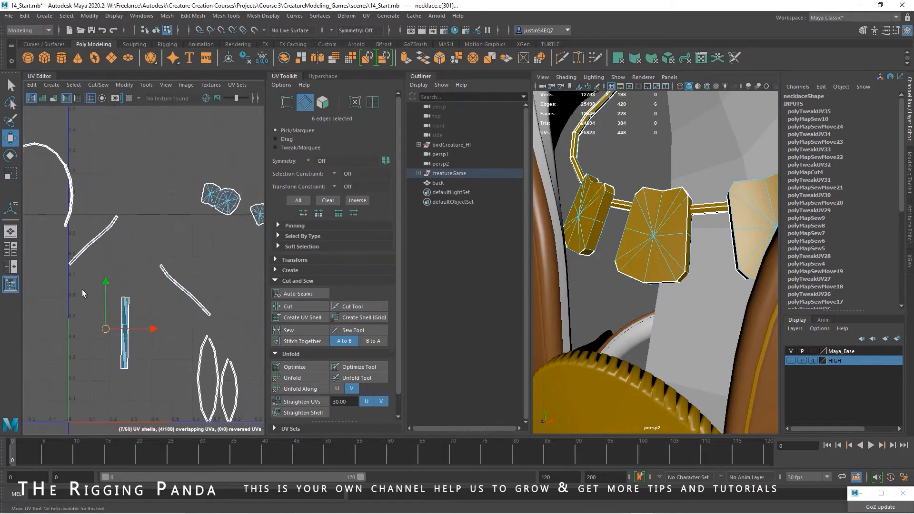
pyautogui.press('F12')
pyautogui.click(104, 238)
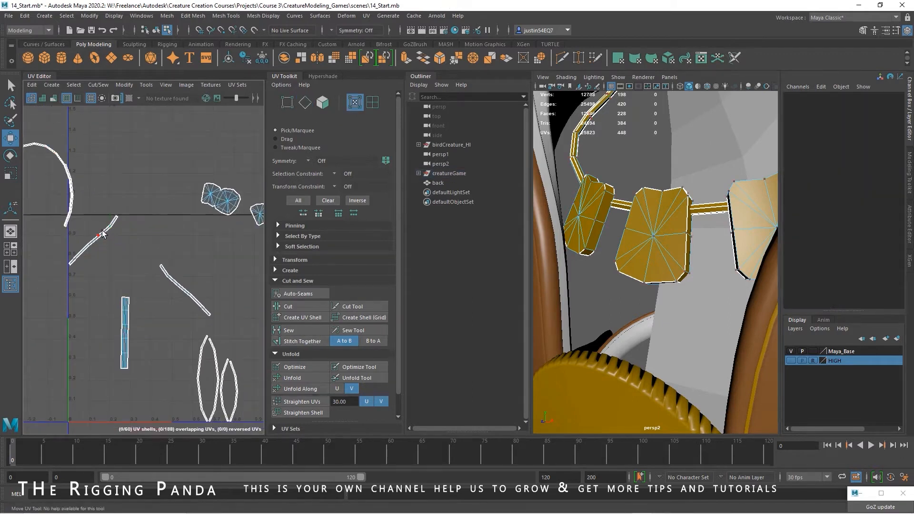
pyautogui.doubleClick(102, 232)
pyautogui.press('e')
pyautogui.moveTo(131, 221); pyautogui.dragTo(115, 201)
pyautogui.press('w')
pyautogui.moveTo(92, 239); pyautogui.dragTo(134, 223)
# Stitch the matching chain pieces onto the left long side of the newly rotated strip, one row after another.
pyautogui.doubleClick(186, 293)
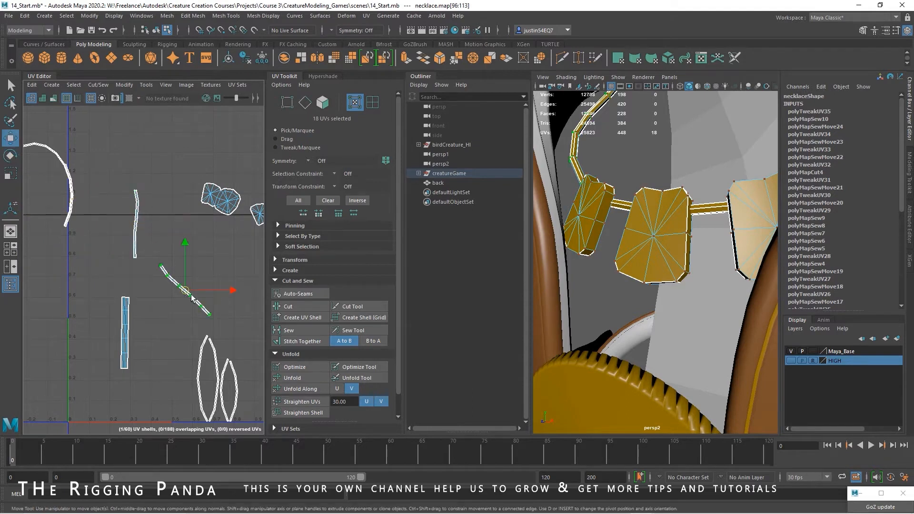
pyautogui.press('e')
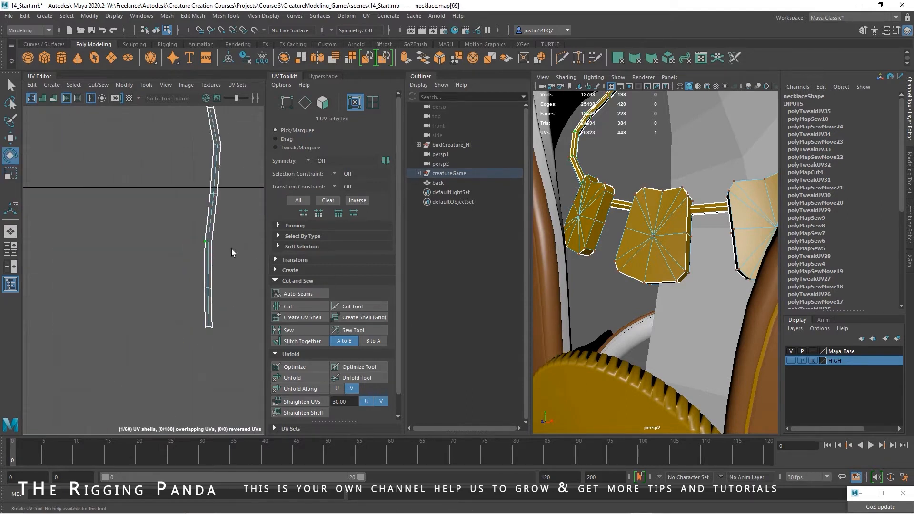
pyautogui.keyDown('alt'); pyautogui.moveTo(232, 248); pyautogui.dragTo(187, 274, button='middle'); pyautogui.keyUp('alt')
pyautogui.moveTo(171, 194); pyautogui.dragTo(169, 168, button='right')
pyautogui.doubleClick(169, 168)
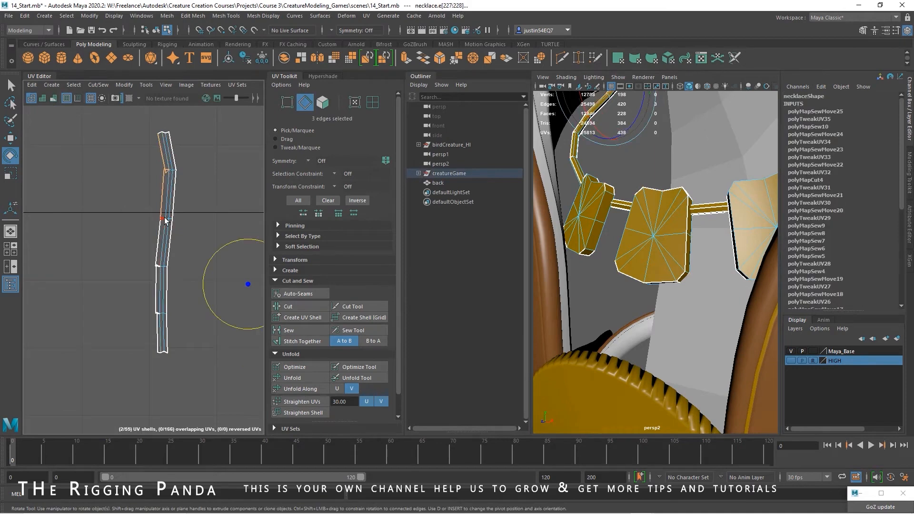
pyautogui.keyDown('shift'); pyautogui.moveTo(164, 218); pyautogui.dragTo(150, 328); pyautogui.keyUp('shift')
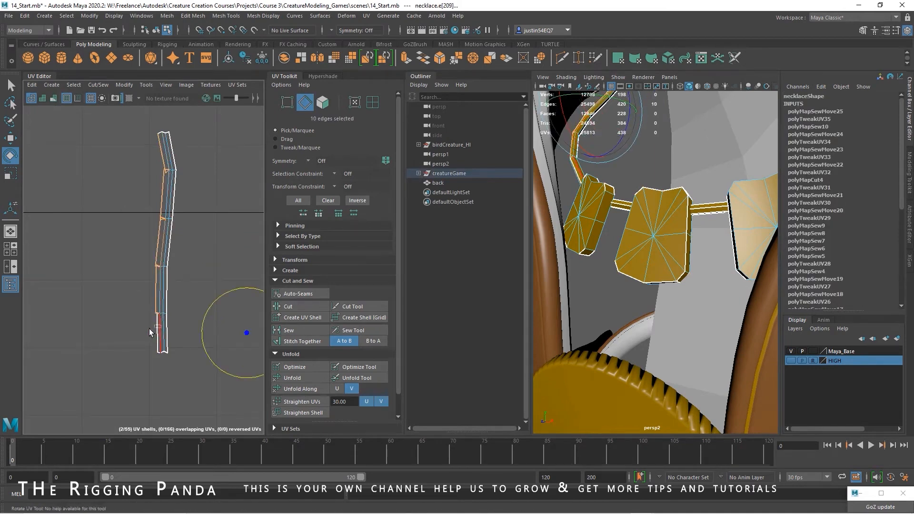
pyautogui.click(287, 342)
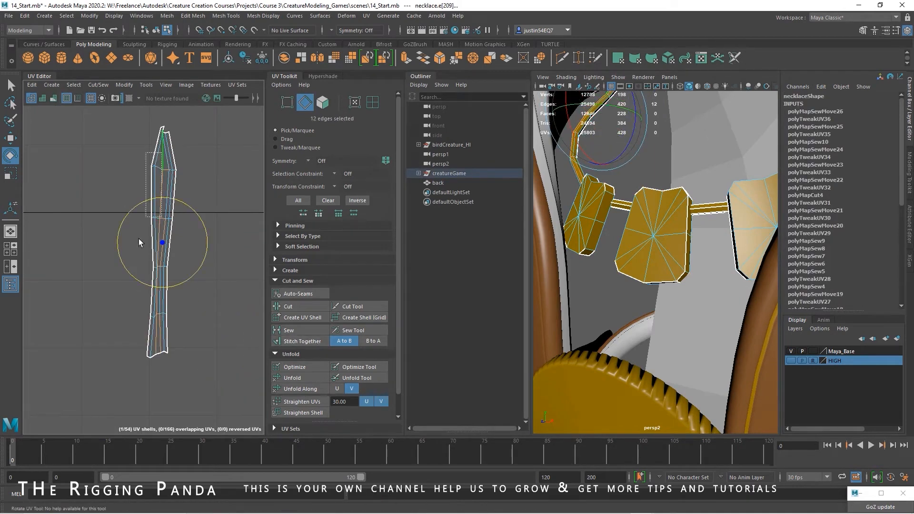
pyautogui.moveTo(116, 336); pyautogui.dragTo(115, 336)
pyautogui.click(291, 341)
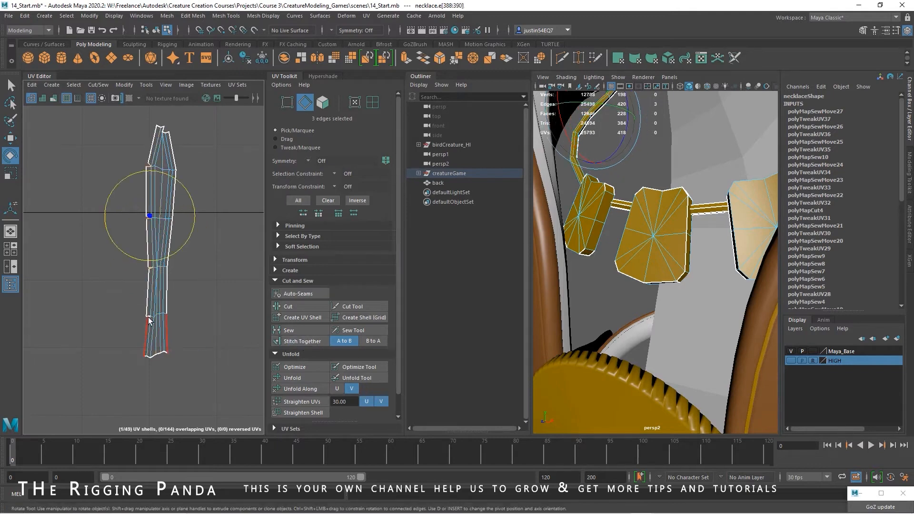
# Sew the remaining open edges between the second strip's segments and unfold the whole shell.
pyautogui.keyDown('shift'); pyautogui.click(148, 316); pyautogui.keyUp('shift')
pyautogui.click(288, 331)
pyautogui.moveTo(163, 285); pyautogui.dragTo(194, 279, button='right')
pyautogui.doubleClick(151, 281)
pyautogui.click(282, 377)
pyautogui.click(206, 316)
# Move the second unfolded chain strip down beside the first one inside the 0-1 tile.
pyautogui.keyDown('alt'); pyautogui.moveTo(200, 312); pyautogui.dragTo(107, 281, button='right'); pyautogui.keyUp('alt')
pyautogui.keyDown('alt'); pyautogui.moveTo(107, 281); pyautogui.dragTo(91, 199, button='middle'); pyautogui.keyUp('alt')
pyautogui.press('w')
pyautogui.keyDown('alt'); pyautogui.moveTo(205, 262); pyautogui.dragTo(52, 220, button='right'); pyautogui.keyUp('alt')
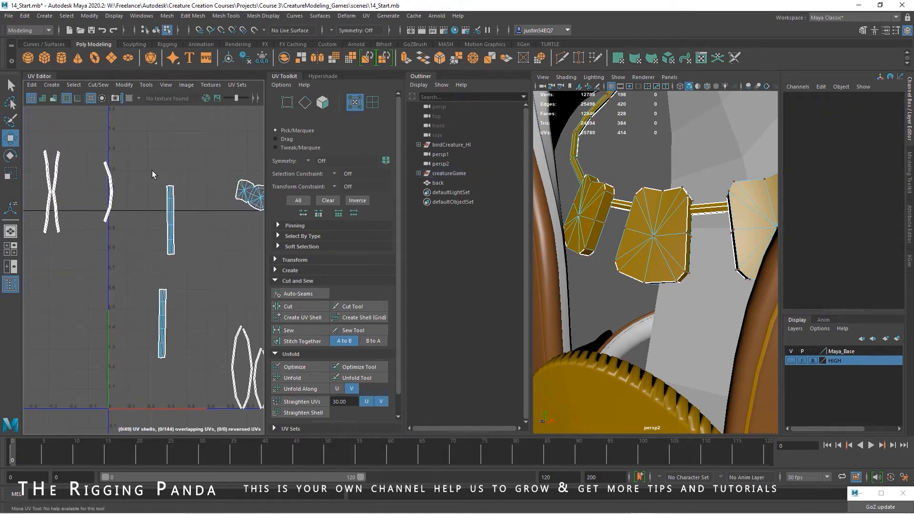
pyautogui.moveTo(153, 169); pyautogui.dragTo(193, 263)
pyautogui.moveTo(170, 213); pyautogui.dragTo(184, 323)
# Shift individual UV rows of the curved chain strip sideways to reduce its bend.
pyautogui.keyDown('alt'); pyautogui.moveTo(219, 326); pyautogui.dragTo(121, 314, button='right'); pyautogui.keyUp('alt')
pyautogui.keyDown('alt'); pyautogui.moveTo(145, 311); pyautogui.dragTo(73, 279, button='middle'); pyautogui.keyUp('alt')
pyautogui.keyDown('alt'); pyautogui.moveTo(86, 284); pyautogui.dragTo(293, 353, button='right'); pyautogui.keyUp('alt')
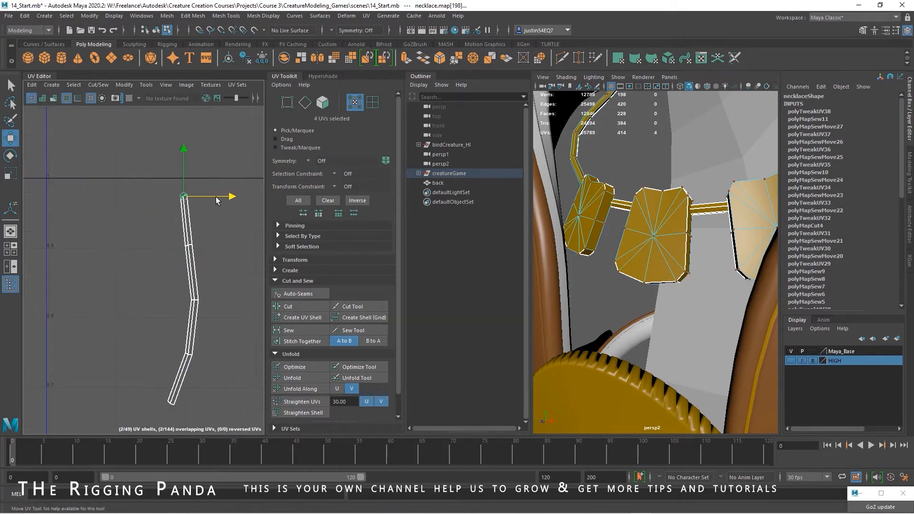
pyautogui.moveTo(220, 287); pyautogui.dragTo(177, 312)
pyautogui.moveTo(239, 301); pyautogui.dragTo(233, 301)
pyautogui.keyDown('alt'); pyautogui.moveTo(226, 331); pyautogui.dragTo(225, 270, button='middle'); pyautogui.keyUp('alt')
pyautogui.moveTo(205, 329); pyautogui.dragTo(157, 362)
pyautogui.moveTo(219, 344); pyautogui.dragTo(235, 343)
# Select the edges of the reshaped curved strip and stitch its matching chain pieces onto it.
pyautogui.moveTo(192, 284); pyautogui.dragTo(192, 259, button='right')
pyautogui.moveTo(230, 161); pyautogui.dragTo(147, 317)
pyautogui.click(309, 342)
pyautogui.keyDown('alt'); pyautogui.moveTo(197, 326); pyautogui.dragTo(69, 305, button='right'); pyautogui.keyUp('alt')
pyautogui.keyDown('alt'); pyautogui.moveTo(141, 322); pyautogui.dragTo(205, 221, button='middle'); pyautogui.keyUp('alt')
pyautogui.keyDown('alt'); pyautogui.moveTo(205, 238); pyautogui.dragTo(153, 284, button='right'); pyautogui.keyUp('alt')
pyautogui.keyDown('alt'); pyautogui.moveTo(196, 290); pyautogui.dragTo(107, 281, button='middle'); pyautogui.keyUp('alt')
pyautogui.keyDown('alt'); pyautogui.moveTo(114, 285); pyautogui.dragTo(184, 288, button='right'); pyautogui.keyUp('alt')
# Select and rotate UV rows of the third stitched strip to bring its bent segments closer to vertical.
pyautogui.keyDown('ctrl'); pyautogui.moveTo(183, 305); pyautogui.dragTo(200, 295, button='right'); pyautogui.keyUp('ctrl')
pyautogui.moveTo(185, 335); pyautogui.dragTo(90, 187)
pyautogui.keyDown('alt'); pyautogui.moveTo(102, 188); pyautogui.dragTo(131, 210, button='middle'); pyautogui.keyUp('alt')
pyautogui.keyDown('alt'); pyautogui.moveTo(132, 218); pyautogui.dragTo(233, 281, button='right'); pyautogui.keyUp('alt')
pyautogui.moveTo(65, 285); pyautogui.dragTo(42, 219)
pyautogui.press('e')
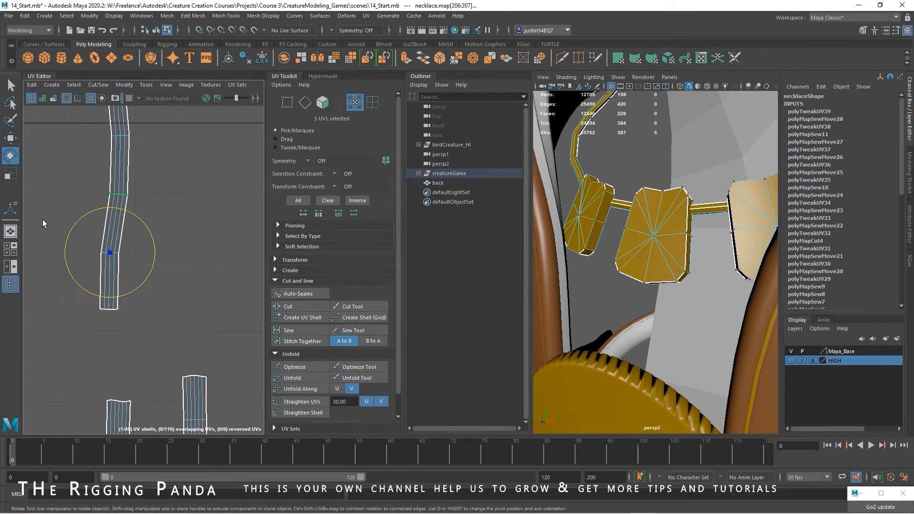
pyautogui.moveTo(165, 191); pyautogui.dragTo(148, 194)
pyautogui.press('w')
pyautogui.keyDown('alt'); pyautogui.moveTo(164, 181); pyautogui.dragTo(193, 295, button='middle'); pyautogui.keyUp('alt')
pyautogui.moveTo(188, 240); pyautogui.dragTo(108, 255)
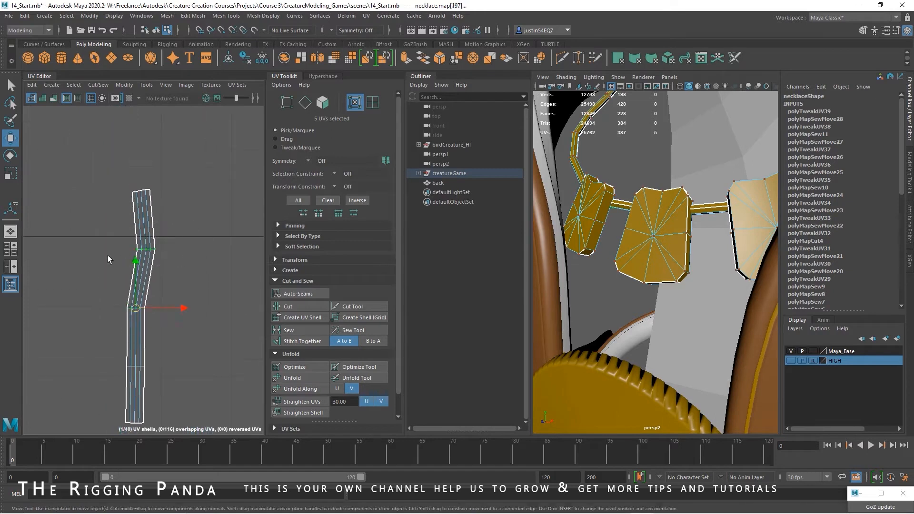
# Select the whole third chain strip and straighten it with Straighten UVs at an angle of 30 in U and V.
pyautogui.scroll(-3, 203, 284)
pyautogui.doubleClick(155, 322)
pyautogui.doubleClick(158, 350)
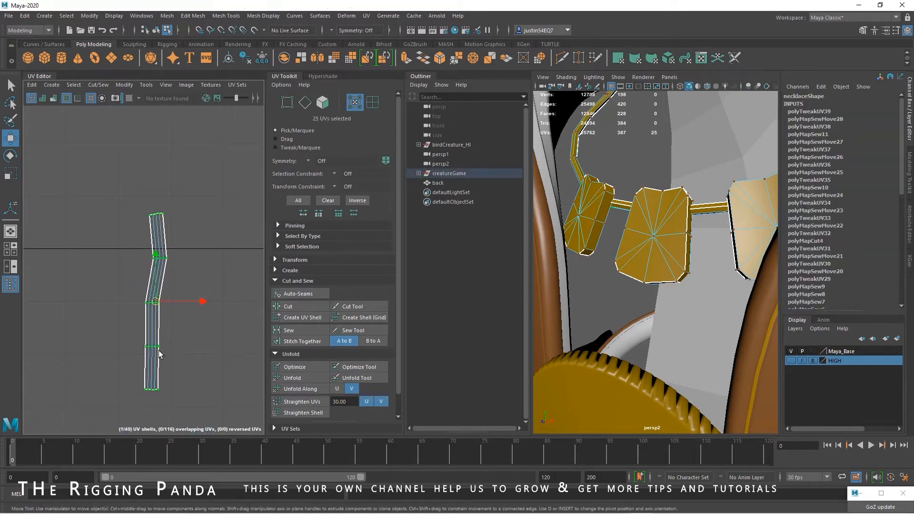
pyautogui.click(312, 413)
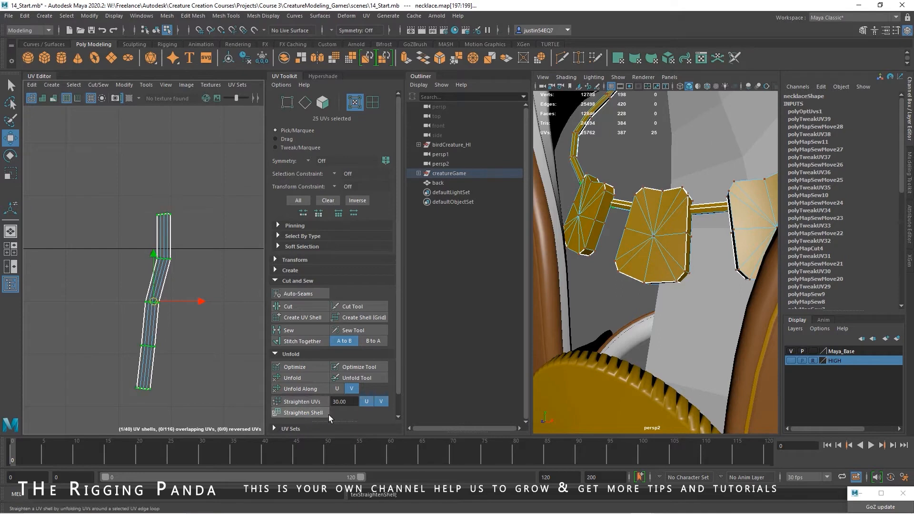
pyautogui.hotkey('ctrl', 'z')
pyautogui.click(317, 402)
pyautogui.click(200, 286)
# Select all UV shells of the necklace and move them up, out of the 0-1 tile.
pyautogui.keyDown('alt'); pyautogui.moveTo(204, 290); pyautogui.dragTo(177, 281, button='right'); pyautogui.keyUp('alt')
pyautogui.keyDown('alt'); pyautogui.moveTo(160, 255); pyautogui.dragTo(162, 175, button='middle'); pyautogui.keyUp('alt')
pyautogui.keyDown('alt'); pyautogui.moveTo(209, 300); pyautogui.dragTo(172, 302, button='right'); pyautogui.keyUp('alt')
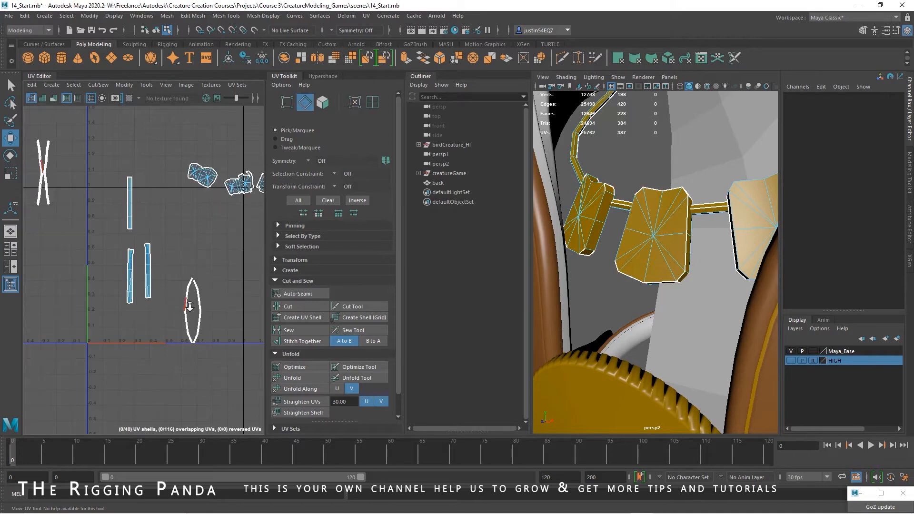
pyautogui.keyDown('alt'); pyautogui.moveTo(191, 308); pyautogui.dragTo(142, 246, button='right'); pyautogui.keyUp('alt')
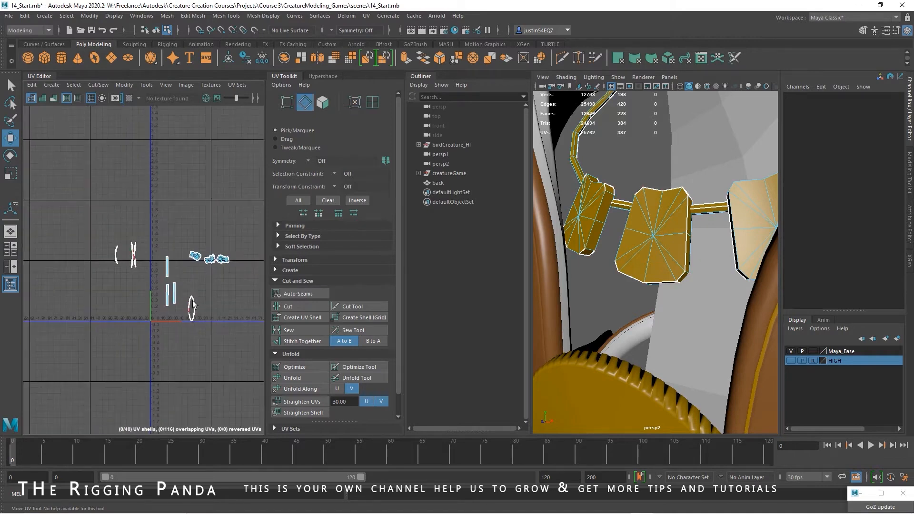
pyautogui.moveTo(168, 293); pyautogui.dragTo(208, 299, button='right')
pyautogui.moveTo(245, 214); pyautogui.dragTo(101, 339)
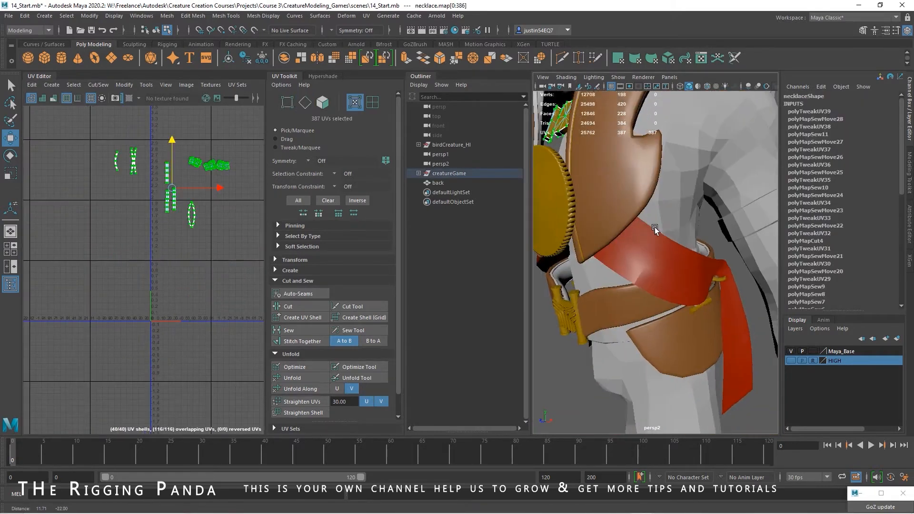
# Select the small golden hinge cylinder below the red sash and unfold its body shell.
pyautogui.keyDown('alt'); pyautogui.moveTo(655, 227); pyautogui.dragTo(681, 276); pyautogui.keyUp('alt')
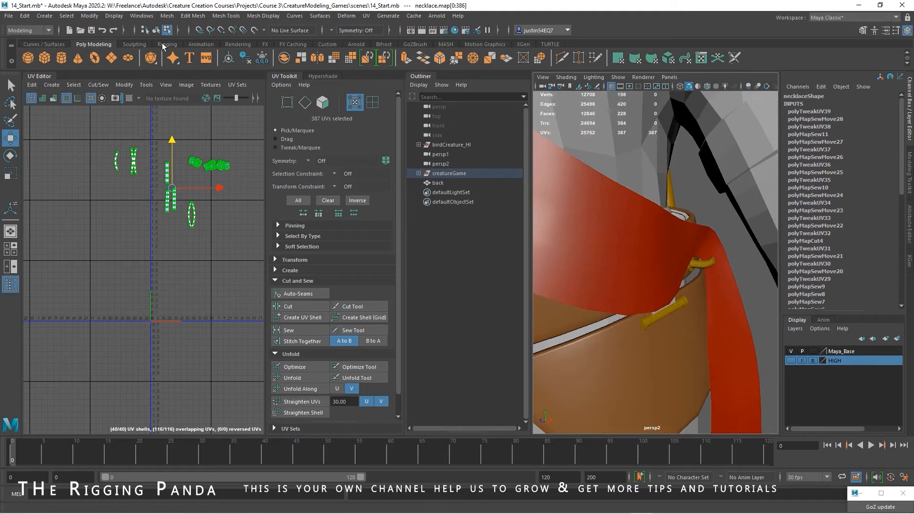
pyautogui.press('F8')
pyautogui.click(650, 314)
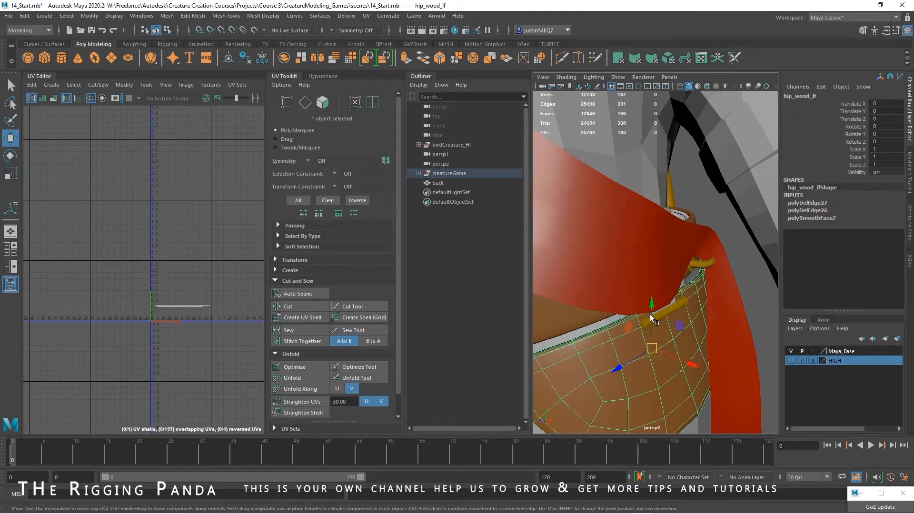
pyautogui.click(680, 309)
pyautogui.keyDown('alt'); pyautogui.moveTo(213, 282); pyautogui.dragTo(206, 258, button='middle'); pyautogui.keyUp('alt')
pyautogui.moveTo(163, 262); pyautogui.dragTo(199, 256, button='right')
pyautogui.doubleClick(199, 256)
pyautogui.keyDown('alt'); pyautogui.moveTo(198, 259); pyautogui.dragTo(118, 253, button='middle'); pyautogui.keyUp('alt')
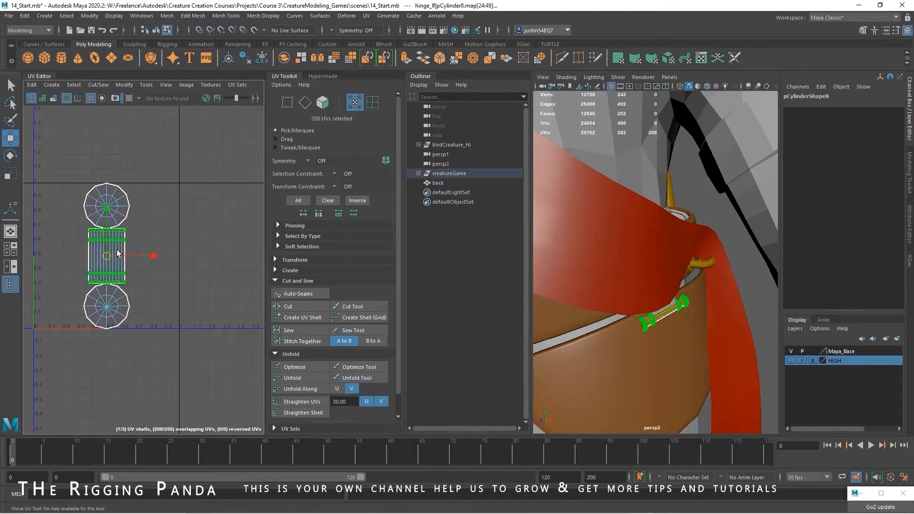
pyautogui.click(302, 376)
pyautogui.keyDown('alt'); pyautogui.moveTo(186, 286); pyautogui.dragTo(414, 335, button='right'); pyautogui.keyUp('alt')
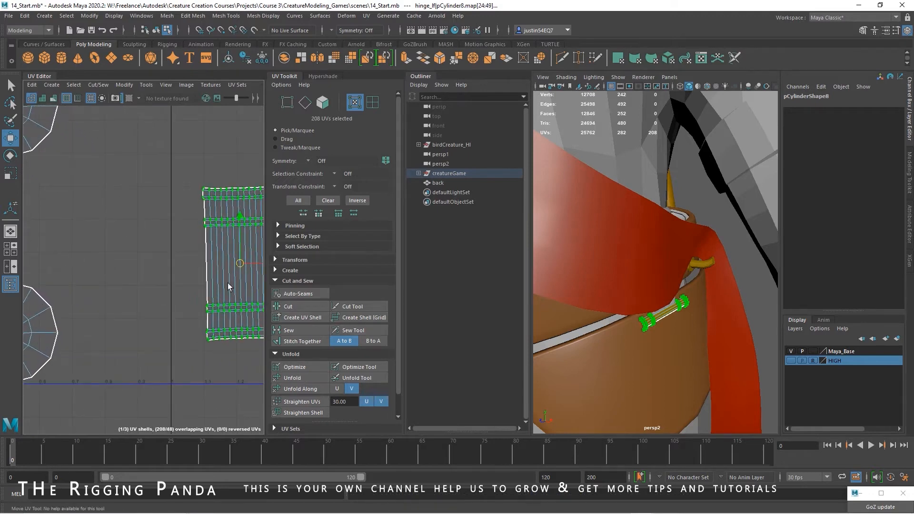
# Unfold the hinge cylinder's round cap shells and move the lower cap beside the upper one.
pyautogui.keyDown('alt'); pyautogui.moveTo(201, 253); pyautogui.dragTo(91, 265, button='right'); pyautogui.keyUp('alt')
pyautogui.keyDown('alt'); pyautogui.moveTo(146, 288); pyautogui.dragTo(137, 310, button='middle'); pyautogui.keyUp('alt')
pyautogui.doubleClick(95, 217)
pyautogui.click(316, 377)
pyautogui.doubleClick(85, 328)
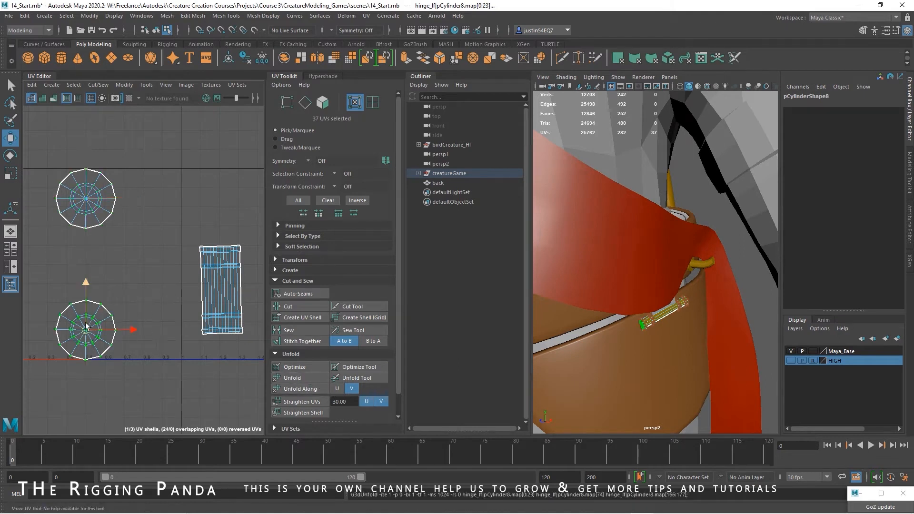
pyautogui.moveTo(86, 330); pyautogui.dragTo(154, 200)
# Scale both round cap shells down, place them directly above the hinge's body shell, and return to object selection.
pyautogui.moveTo(51, 242); pyautogui.dragTo(52, 242)
pyautogui.press('r')
pyautogui.moveTo(117, 200); pyautogui.dragTo(223, 239)
pyautogui.press('w')
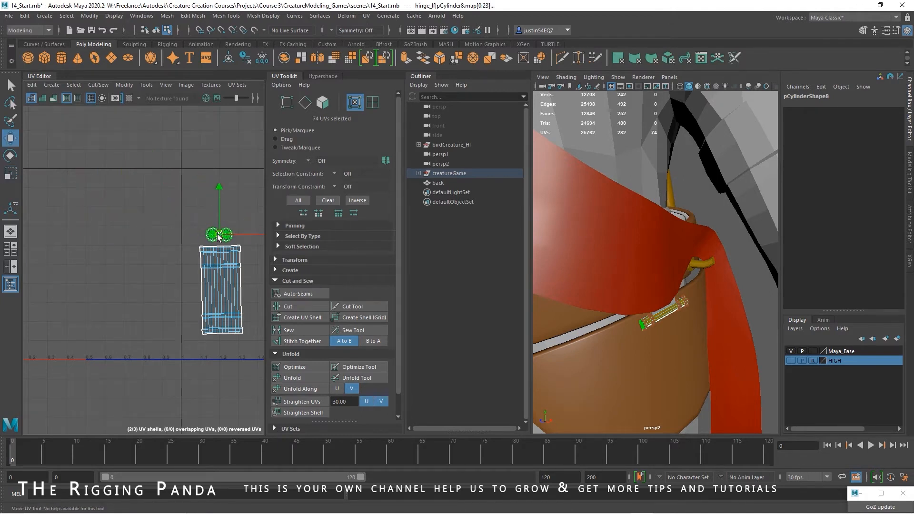
pyautogui.keyDown('alt'); pyautogui.moveTo(222, 242); pyautogui.dragTo(157, 308, button='right'); pyautogui.keyUp('alt')
pyautogui.click(157, 308)
pyautogui.keyDown('alt'); pyautogui.moveTo(660, 297); pyautogui.dragTo(715, 253); pyautogui.keyUp('alt')
pyautogui.press('F8')
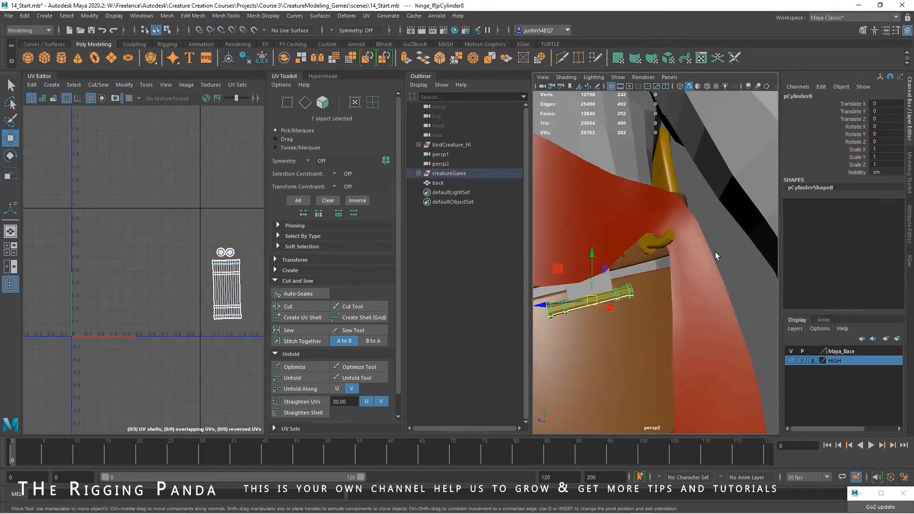
# Select the golden hook beside the red sash, unfold its strip shell and rotate the strip until it lies horizontally.
pyautogui.click(668, 244)
pyautogui.keyDown('alt'); pyautogui.moveTo(126, 252); pyautogui.dragTo(156, 312, button='right'); pyautogui.keyUp('alt')
pyautogui.click(157, 312)
pyautogui.click(292, 378)
pyautogui.click(165, 220)
pyautogui.moveTo(190, 298); pyautogui.dragTo(189, 281)
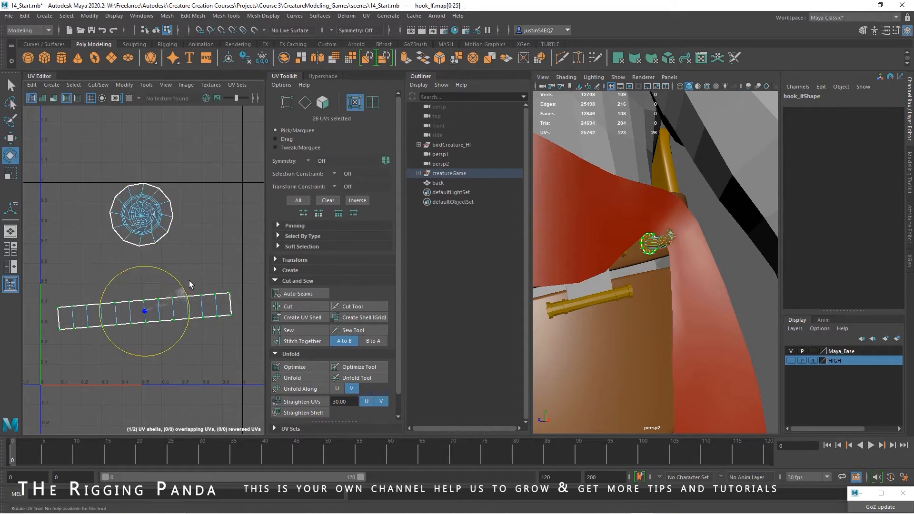
pyautogui.press('f')
pyautogui.moveTo(189, 312); pyautogui.dragTo(190, 318)
# Examine the UV distortion on the golden hook with the checker map, reselect the hook and hide the map.
pyautogui.click(129, 98)
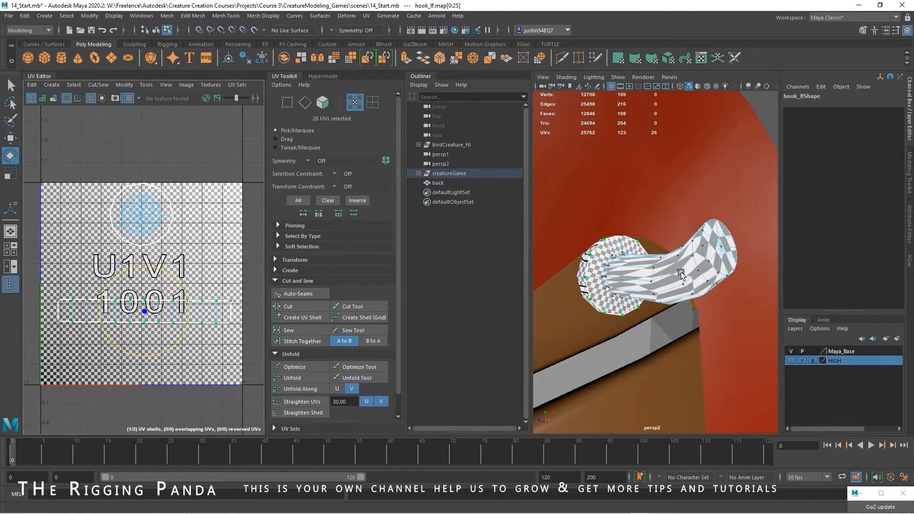
pyautogui.click(709, 263)
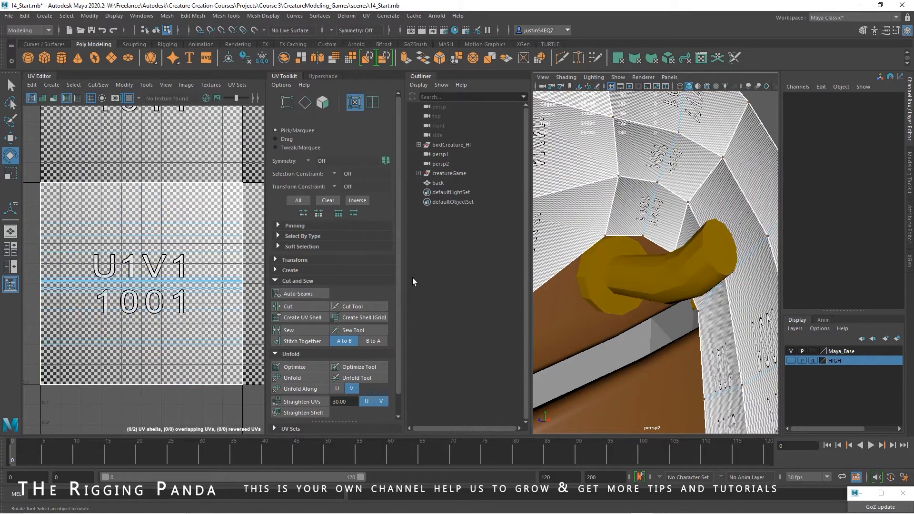
pyautogui.click(156, 30)
pyautogui.click(614, 309)
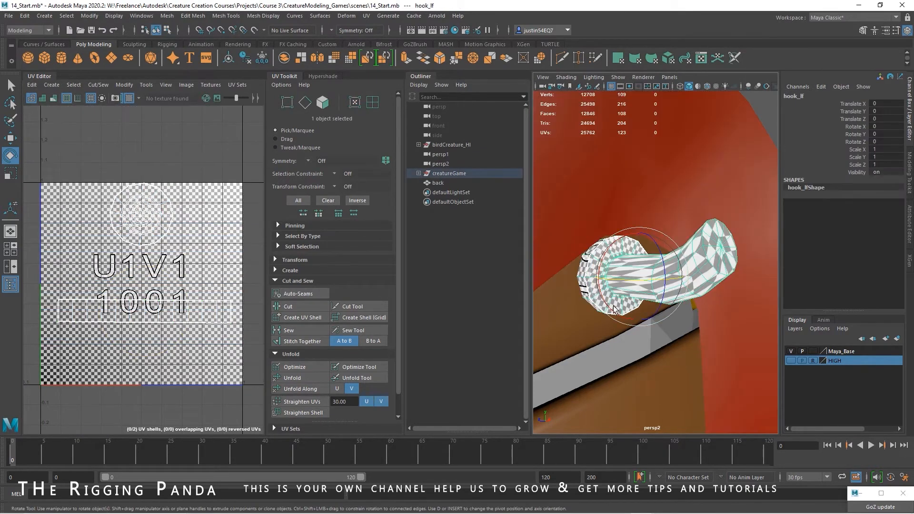
pyautogui.click(129, 98)
# Cut the UVs along the edge loop that separates the outer ring from the rest of the hook's round shell.
pyautogui.press('f')
pyautogui.keyDown('alt'); pyautogui.moveTo(575, 299); pyautogui.dragTo(597, 296); pyautogui.keyUp('alt')
pyautogui.moveTo(158, 221); pyautogui.dragTo(159, 255, button='right')
pyautogui.moveTo(200, 135); pyautogui.dragTo(81, 271)
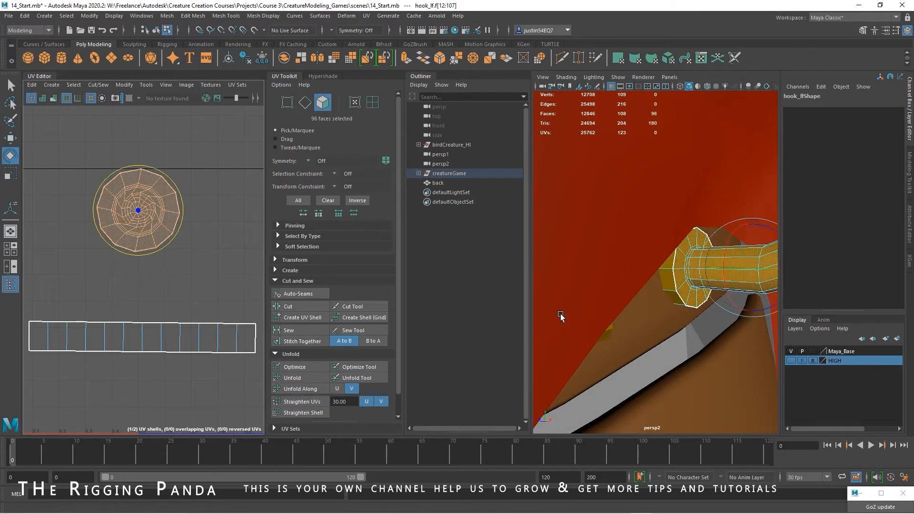
pyautogui.keyDown('alt'); pyautogui.moveTo(137, 238); pyautogui.dragTo(338, 267, button='right'); pyautogui.keyUp('alt')
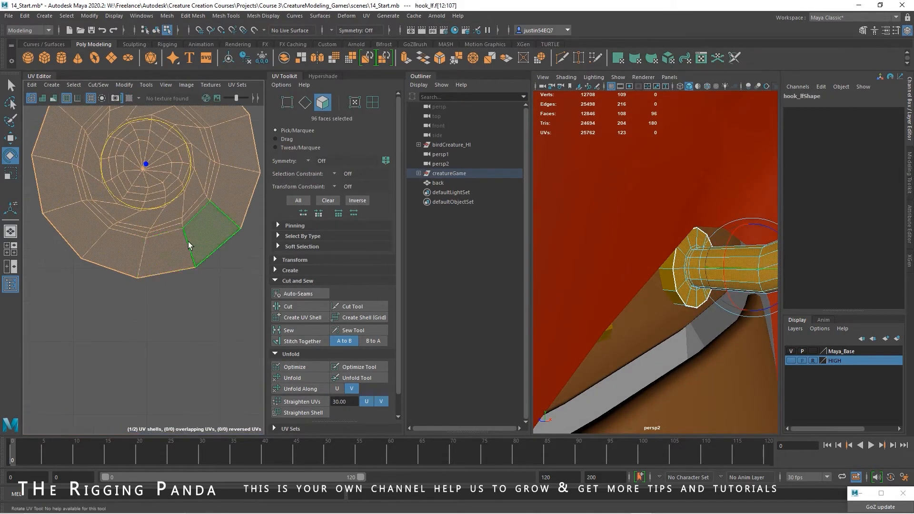
pyautogui.moveTo(188, 244); pyautogui.dragTo(182, 218, button='right')
pyautogui.doubleClick(165, 234)
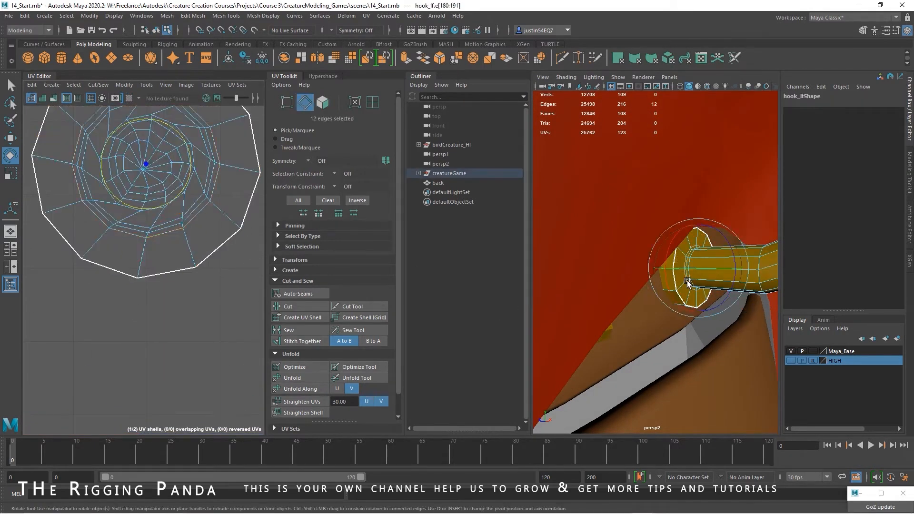
pyautogui.click(307, 308)
# Select the separated ring shell of the hook and move it clear of the remaining round shell.
pyautogui.keyDown('alt'); pyautogui.moveTo(187, 285); pyautogui.dragTo(19, 240, button='right'); pyautogui.keyUp('alt')
pyautogui.moveTo(149, 274); pyautogui.dragTo(170, 281, button='right')
pyautogui.doubleClick(174, 280)
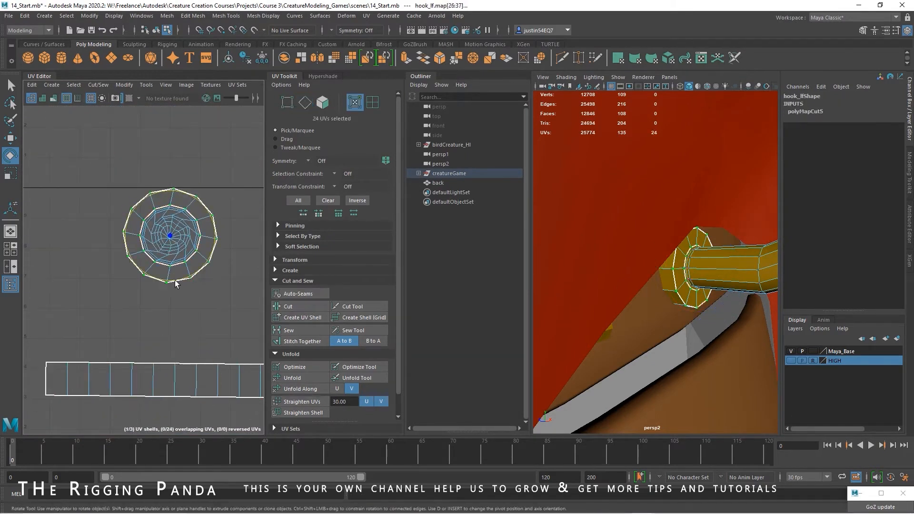
pyautogui.press('w')
pyautogui.moveTo(170, 236); pyautogui.dragTo(52, 233)
# Select the ring shell's edges together with the shared edges of the strip shell and cut the UVs along them.
pyautogui.keyDown('alt'); pyautogui.moveTo(103, 243); pyautogui.dragTo(70, 201, button='right'); pyautogui.keyUp('alt')
pyautogui.keyDown('alt'); pyautogui.moveTo(86, 335); pyautogui.dragTo(130, 332, button='middle'); pyautogui.keyUp('alt')
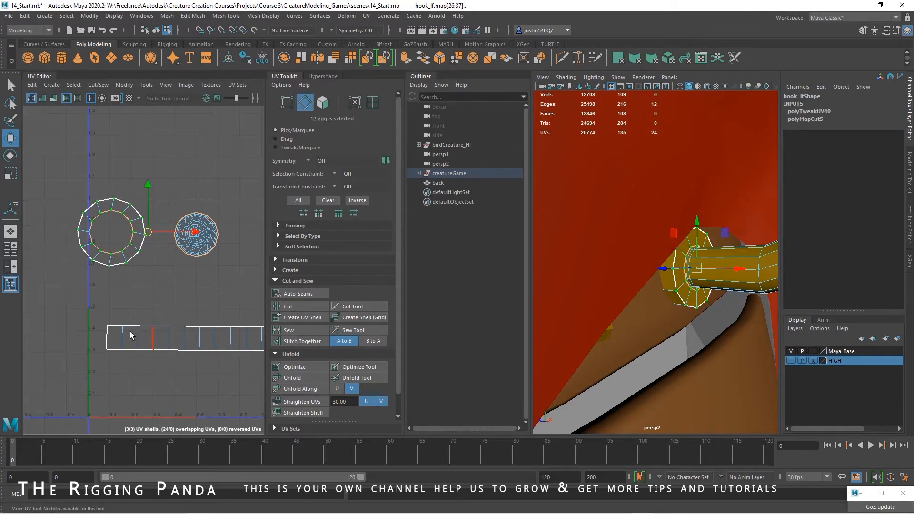
pyautogui.moveTo(153, 277); pyautogui.dragTo(153, 278)
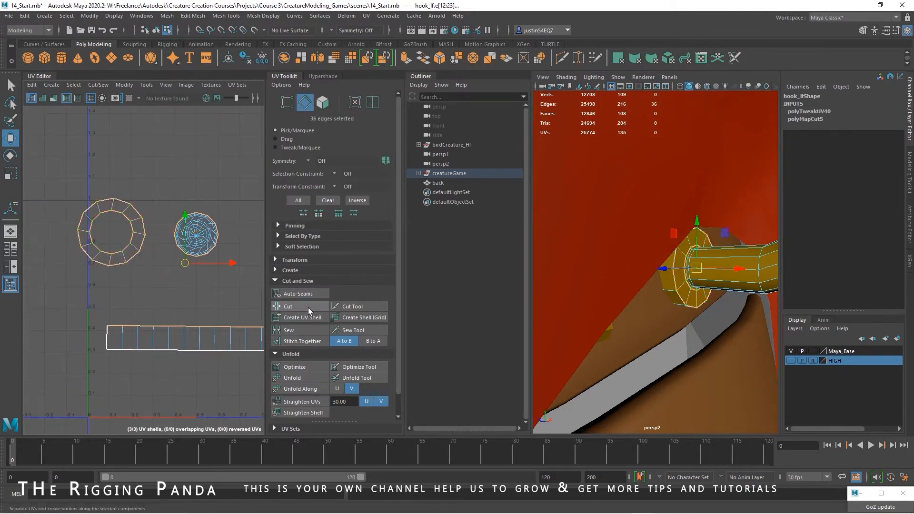
pyautogui.click(307, 306)
# Stitch and sew the ring's faces onto the long edge of the strip shell, and unfold the joined shell.
pyautogui.keyDown('alt'); pyautogui.moveTo(159, 294); pyautogui.dragTo(101, 290, button='middle'); pyautogui.keyUp('alt')
pyautogui.moveTo(228, 333); pyautogui.dragTo(235, 336)
pyautogui.click(317, 340)
pyautogui.click(288, 330)
pyautogui.moveTo(170, 332); pyautogui.dragTo(206, 328, button='right')
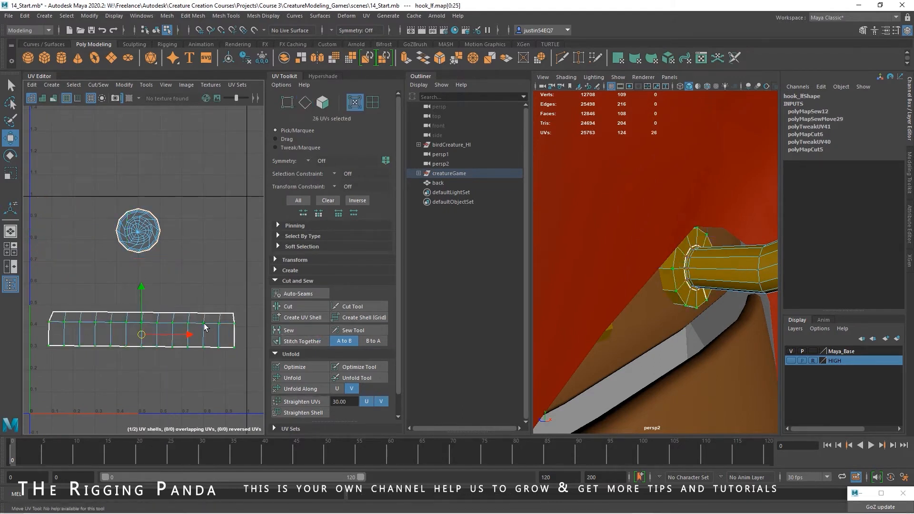
pyautogui.click(293, 377)
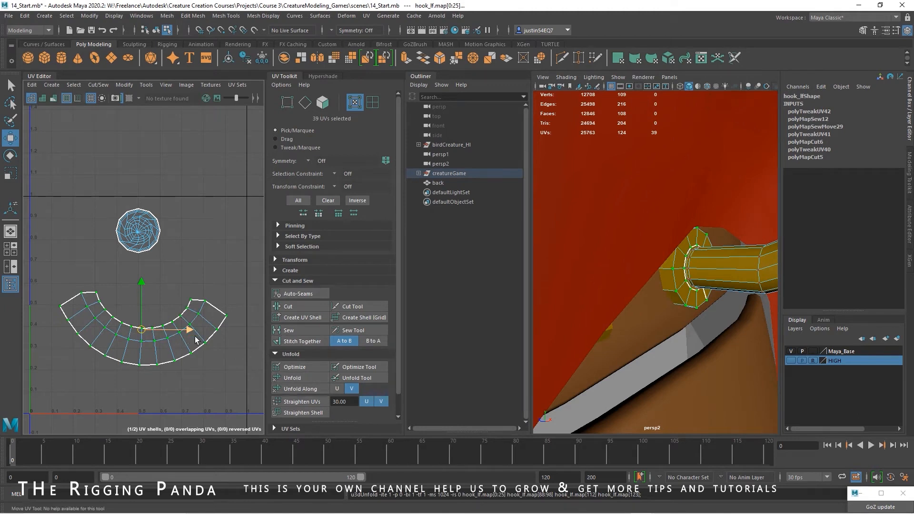
# Select the edge loop around the hook's flat end cap and cut the UVs along it.
pyautogui.scroll(3, 165, 235)
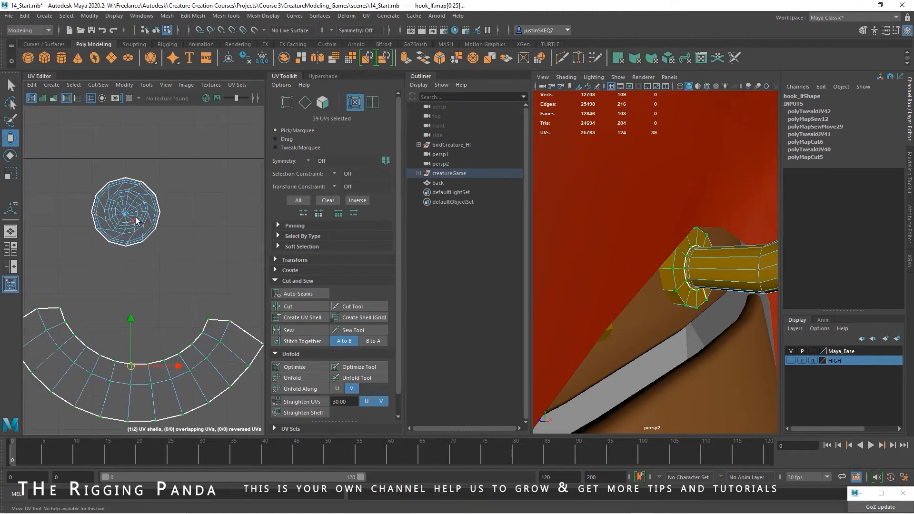
pyautogui.keyDown('alt'); pyautogui.moveTo(646, 245); pyautogui.dragTo(649, 212); pyautogui.keyUp('alt')
pyautogui.moveTo(648, 209); pyautogui.dragTo(649, 190, button='right')
pyautogui.keyDown('alt'); pyautogui.moveTo(650, 195); pyautogui.dragTo(662, 226); pyautogui.keyUp('alt')
pyautogui.doubleClick(661, 226)
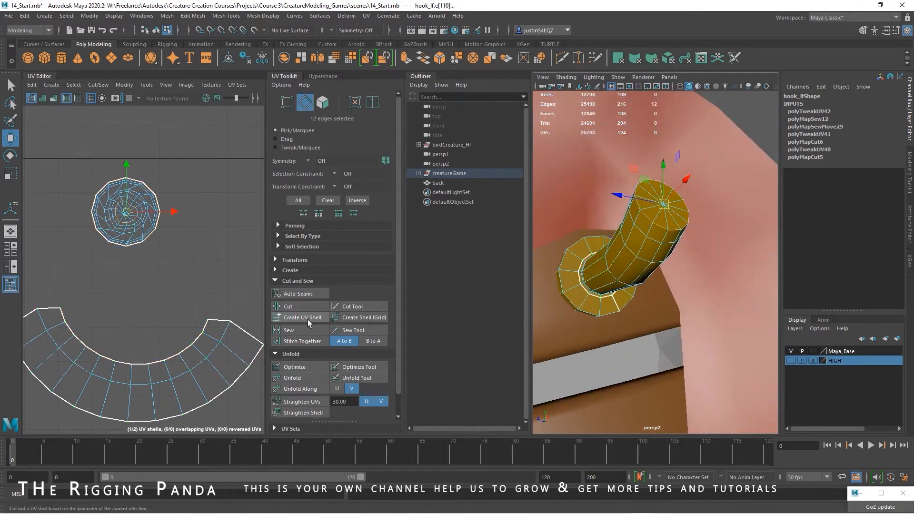
pyautogui.click(317, 307)
# Cut a lengthwise UV seam along the hook's curved shaft, excluding the edges of the base shell.
pyautogui.doubleClick(665, 235)
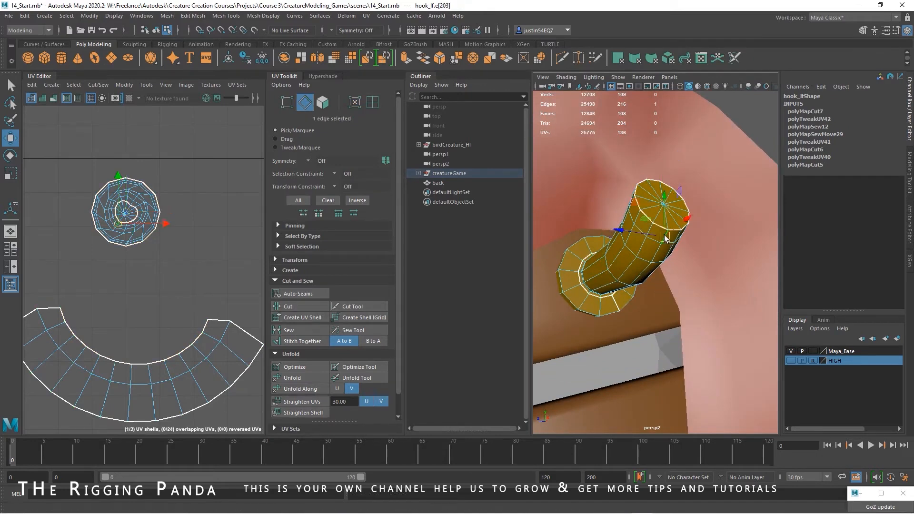
pyautogui.keyDown('ctrl'); pyautogui.moveTo(165, 313); pyautogui.dragTo(227, 352); pyautogui.keyUp('ctrl')
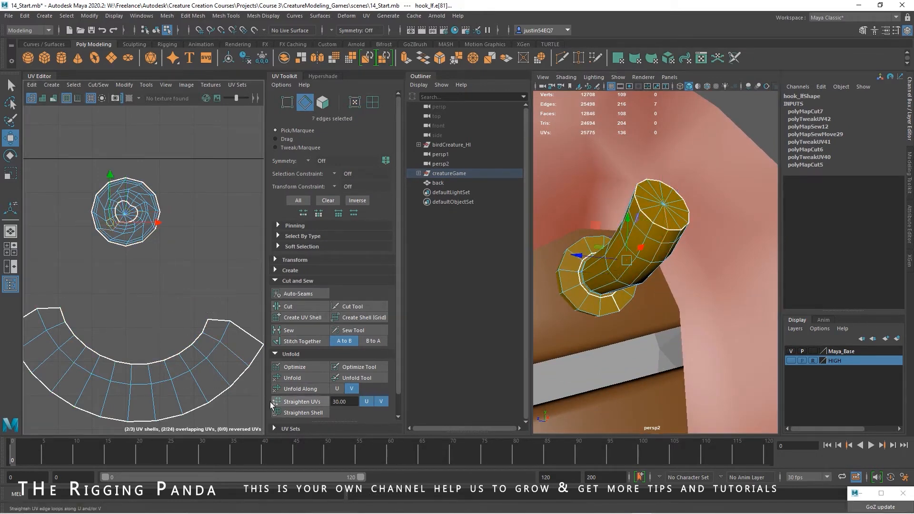
pyautogui.click(313, 307)
# Unfold the hook's shaft shell and move it down between the end cap and the curved base shell.
pyautogui.moveTo(123, 204); pyautogui.dragTo(146, 203, button='right')
pyautogui.doubleClick(143, 202)
pyautogui.click(292, 378)
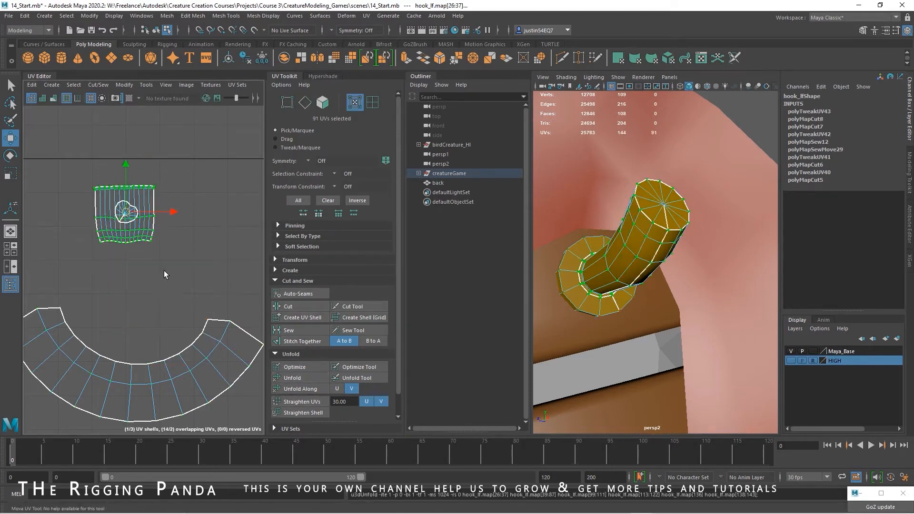
pyautogui.moveTo(122, 213); pyautogui.dragTo(125, 281)
# Unfold the hook's end cap shell and sew its open radial edge.
pyautogui.doubleClick(138, 215)
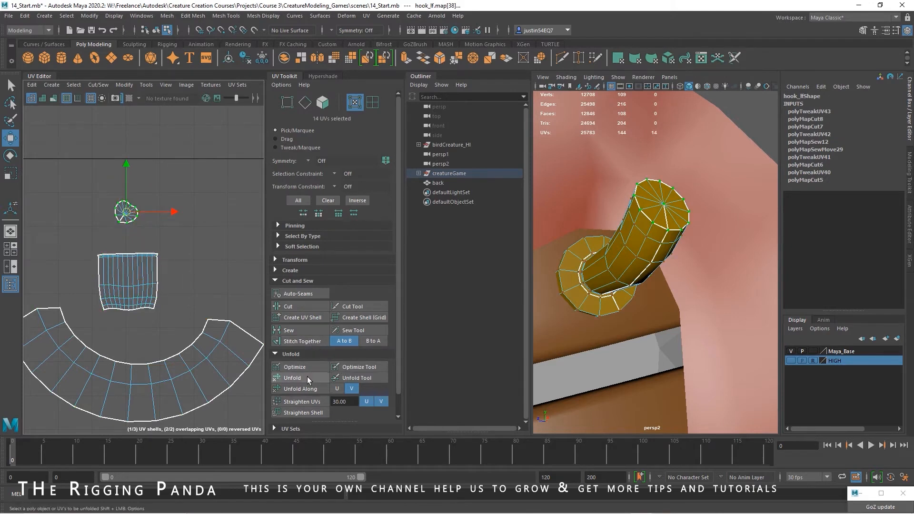
pyautogui.scroll(4, 102, 233)
pyautogui.moveTo(154, 202); pyautogui.dragTo(151, 178, button='right')
pyautogui.click(149, 191)
pyautogui.click(289, 330)
pyautogui.scroll(-4, 222, 319)
pyautogui.scroll(-3, 149, 301)
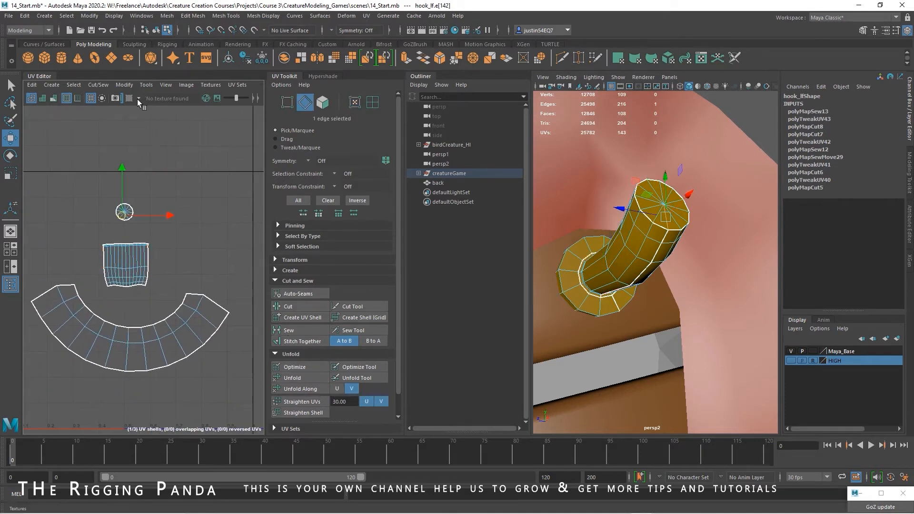
# Display the checker map and scale the hook's curved base shell down to match the shaft's checker density.
pyautogui.click(129, 98)
pyautogui.keyDown('alt'); pyautogui.moveTo(144, 317); pyautogui.dragTo(157, 295, button='middle'); pyautogui.keyUp('alt')
pyautogui.rightClick(157, 296)
pyautogui.moveTo(156, 295); pyautogui.dragTo(183, 299, button='right')
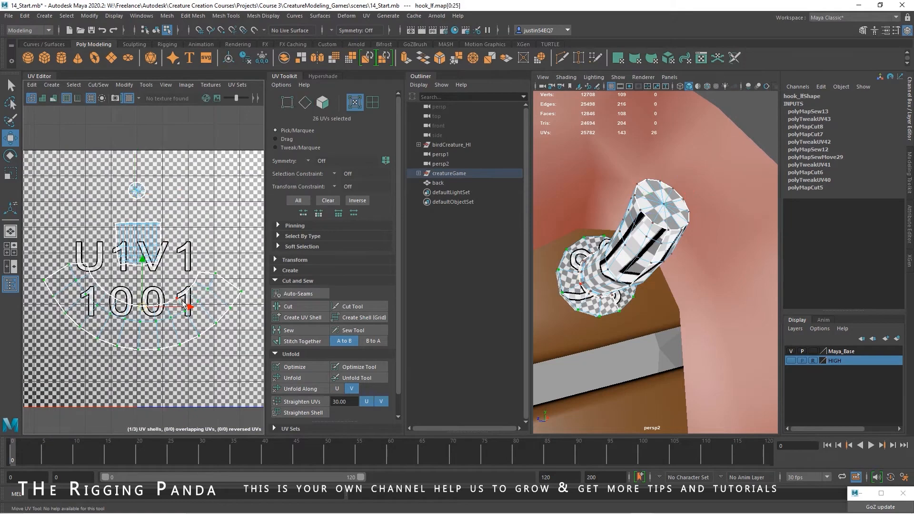
pyautogui.press('r')
pyautogui.moveTo(143, 308); pyautogui.dragTo(118, 318)
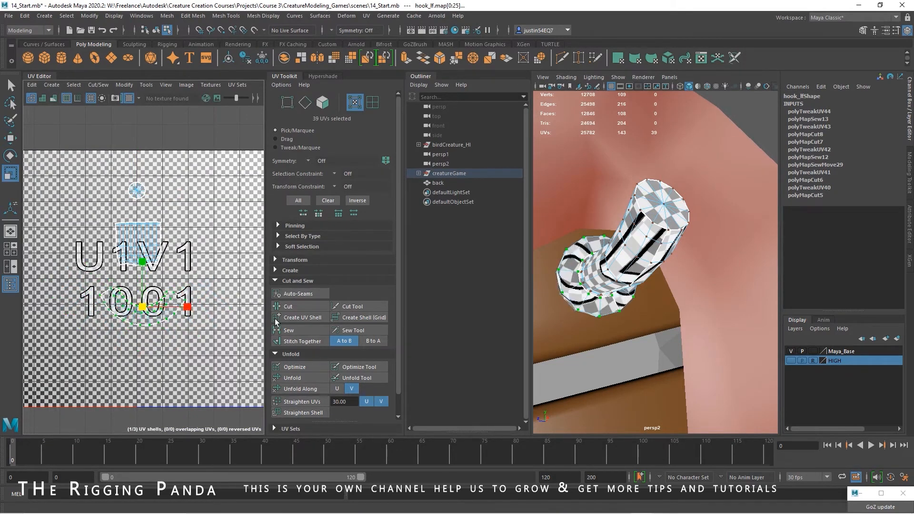
# Select all of the hook's UV shells and move them out of the 0-1 tile.
pyautogui.keyDown('alt'); pyautogui.moveTo(600, 321); pyautogui.dragTo(647, 339); pyautogui.keyUp('alt')
pyautogui.keyDown('alt'); pyautogui.moveTo(230, 204); pyautogui.dragTo(114, 198, button='right'); pyautogui.keyUp('alt')
pyautogui.moveTo(123, 166); pyautogui.dragTo(240, 319)
pyautogui.keyDown('alt'); pyautogui.moveTo(234, 318); pyautogui.dragTo(158, 298, button='right'); pyautogui.keyUp('alt')
pyautogui.press('w')
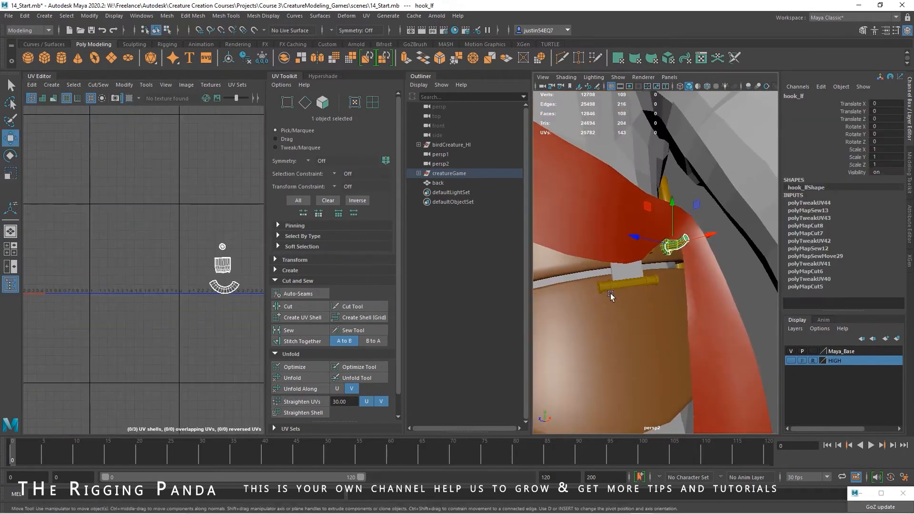
# Select the hinge cylinder below the sash and examine the belt and its buckle from the front.
pyautogui.click(608, 287)
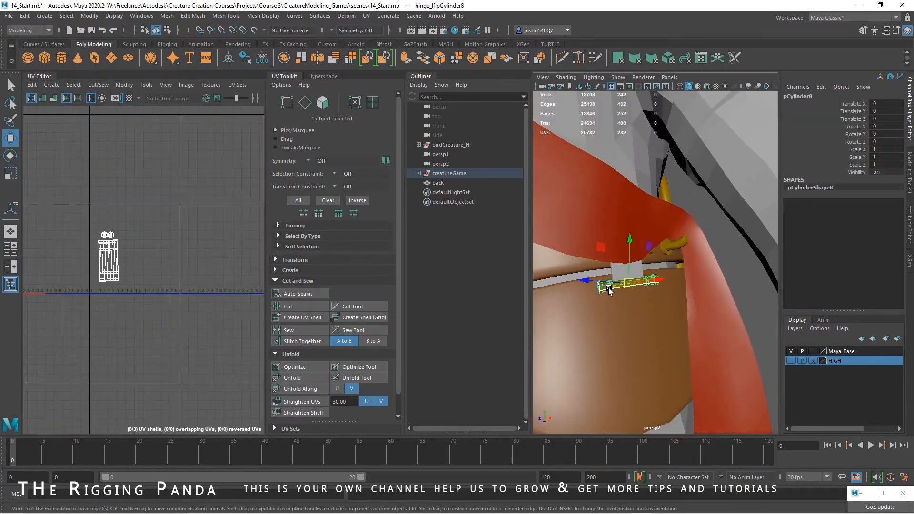
pyautogui.keyDown('alt'); pyautogui.moveTo(659, 285); pyautogui.dragTo(689, 296); pyautogui.keyUp('alt')
pyautogui.keyDown('alt'); pyautogui.moveTo(690, 296); pyautogui.dragTo(619, 304, button='right'); pyautogui.keyUp('alt')
pyautogui.keyDown('alt'); pyautogui.moveTo(619, 304); pyautogui.dragTo(636, 305); pyautogui.keyUp('alt')
pyautogui.moveTo(636, 304)
pyautogui.keyDown('alt'); pyautogui.mouseDown(button='right')
pyautogui.moveTo(662, 301)
pyautogui.moveTo(619, 307)
pyautogui.mouseUp(button='right'); pyautogui.keyUp('alt')
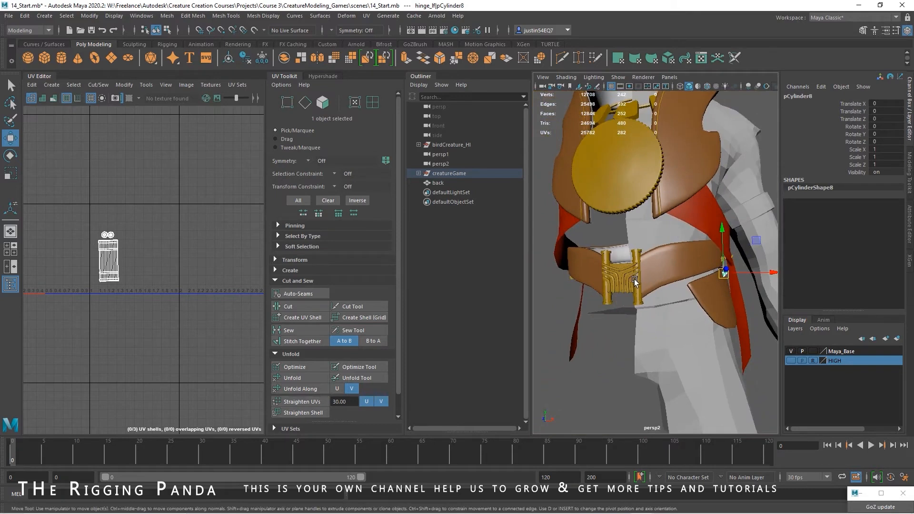
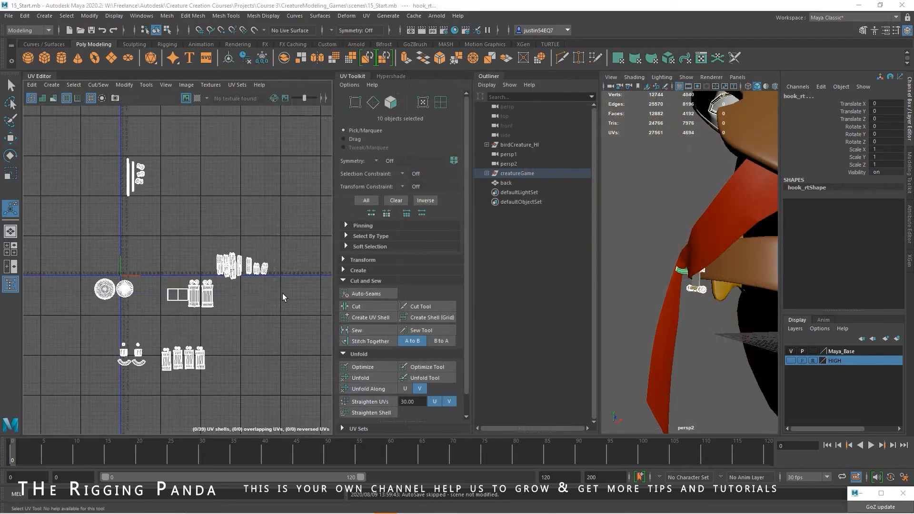
# Examine the selected golden ornaments on the creature and compare them with their combined UV shells.
pyautogui.keyDown('alt'); pyautogui.moveTo(701, 307); pyautogui.dragTo(601, 308, button='right'); pyautogui.keyUp('alt')
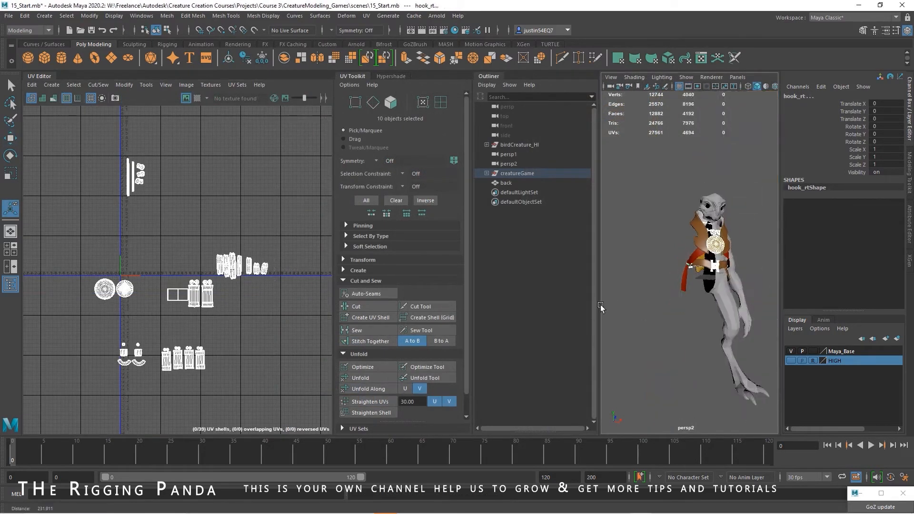
pyautogui.keyDown('alt'); pyautogui.moveTo(729, 286); pyautogui.dragTo(674, 295); pyautogui.keyUp('alt')
pyautogui.keyDown('alt'); pyautogui.moveTo(674, 297); pyautogui.dragTo(763, 316, button='right'); pyautogui.keyUp('alt')
pyautogui.keyDown('alt'); pyautogui.moveTo(733, 247); pyautogui.dragTo(737, 321, button='middle'); pyautogui.keyUp('alt')
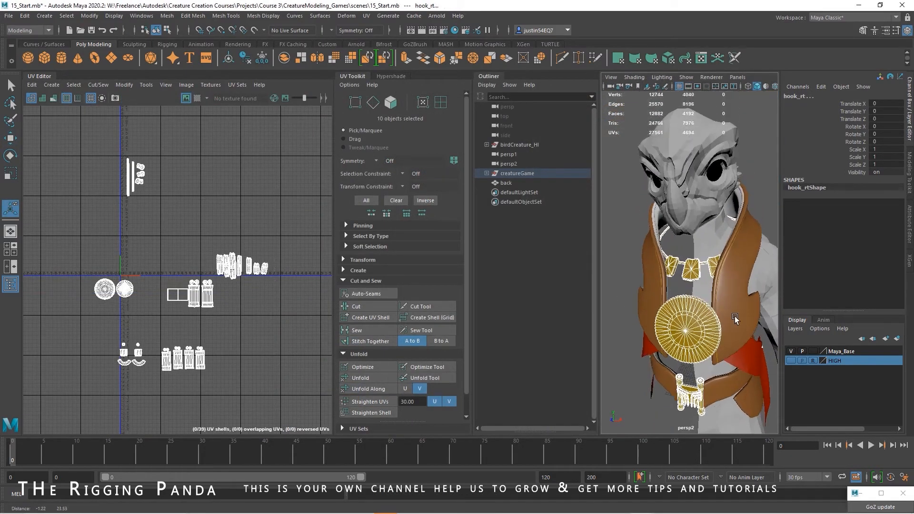
pyautogui.keyDown('alt'); pyautogui.moveTo(642, 311); pyautogui.dragTo(712, 314, button='right'); pyautogui.keyUp('alt')
pyautogui.keyDown('alt'); pyautogui.moveTo(712, 314); pyautogui.dragTo(708, 320); pyautogui.keyUp('alt')
pyautogui.keyDown('alt'); pyautogui.moveTo(708, 320); pyautogui.dragTo(673, 312, button='middle'); pyautogui.keyUp('alt')
pyautogui.keyDown('alt'); pyautogui.moveTo(673, 314); pyautogui.dragTo(714, 308, button='right'); pyautogui.keyUp('alt')
pyautogui.keyDown('alt'); pyautogui.moveTo(212, 231); pyautogui.dragTo(243, 233, button='right'); pyautogui.keyUp('alt')
pyautogui.keyDown('alt'); pyautogui.moveTo(163, 208); pyautogui.dragTo(238, 337, button='middle'); pyautogui.keyUp('alt')
pyautogui.keyDown('alt'); pyautogui.moveTo(238, 328); pyautogui.dragTo(323, 305, button='right'); pyautogui.keyUp('alt')
pyautogui.keyDown('alt'); pyautogui.moveTo(324, 300); pyautogui.dragTo(226, 302, button='middle'); pyautogui.keyUp('alt')
pyautogui.keyDown('alt'); pyautogui.moveTo(226, 303); pyautogui.dragTo(239, 302, button='right'); pyautogui.keyUp('alt')
pyautogui.scroll(3, 157, 290)
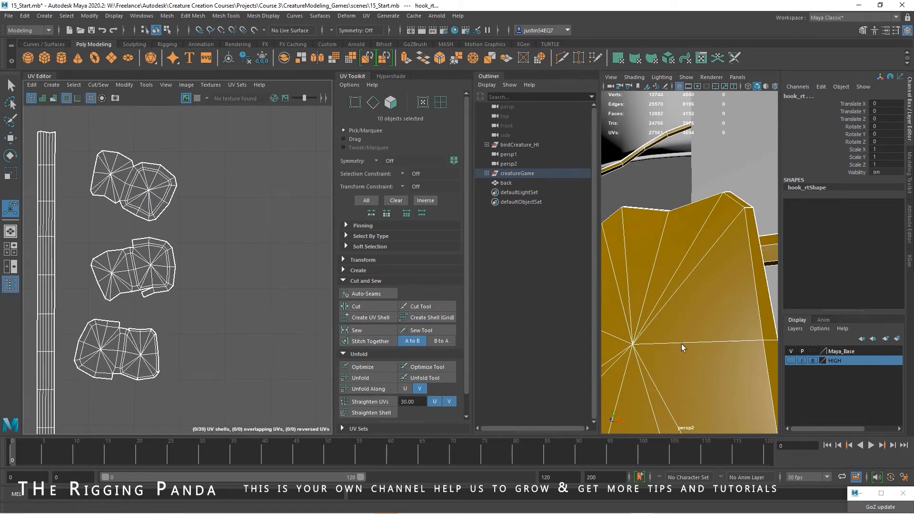
pyautogui.press('f')
# Select all of the necklace's UV shells and move them down and right, closer to the other ornaments' shells.
pyautogui.keyDown('alt'); pyautogui.moveTo(193, 315); pyautogui.dragTo(247, 267, button='middle'); pyautogui.keyUp('alt')
pyautogui.keyDown('alt'); pyautogui.moveTo(246, 267); pyautogui.dragTo(81, 271, button='right'); pyautogui.keyUp('alt')
pyautogui.keyDown('alt'); pyautogui.moveTo(90, 302); pyautogui.dragTo(87, 221, button='middle'); pyautogui.keyUp('alt')
pyautogui.keyDown('alt'); pyautogui.moveTo(172, 247); pyautogui.dragTo(136, 249, button='middle'); pyautogui.keyUp('alt')
pyautogui.moveTo(149, 215); pyautogui.dragTo(188, 214, button='right')
pyautogui.moveTo(217, 168); pyautogui.dragTo(125, 249)
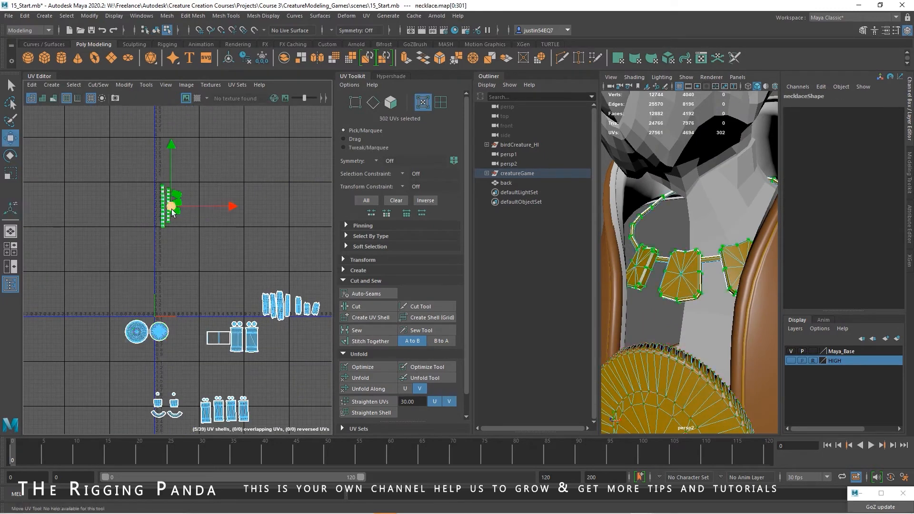
pyautogui.moveTo(171, 212); pyautogui.dragTo(235, 268)
# Select both round medallion shells and place them side by side in the lower part of the 0-1 tile.
pyautogui.keyDown('alt'); pyautogui.moveTo(200, 305); pyautogui.dragTo(157, 210, button='middle'); pyautogui.keyUp('alt')
pyautogui.keyDown('alt'); pyautogui.moveTo(185, 241); pyautogui.dragTo(315, 261, button='right'); pyautogui.keyUp('alt')
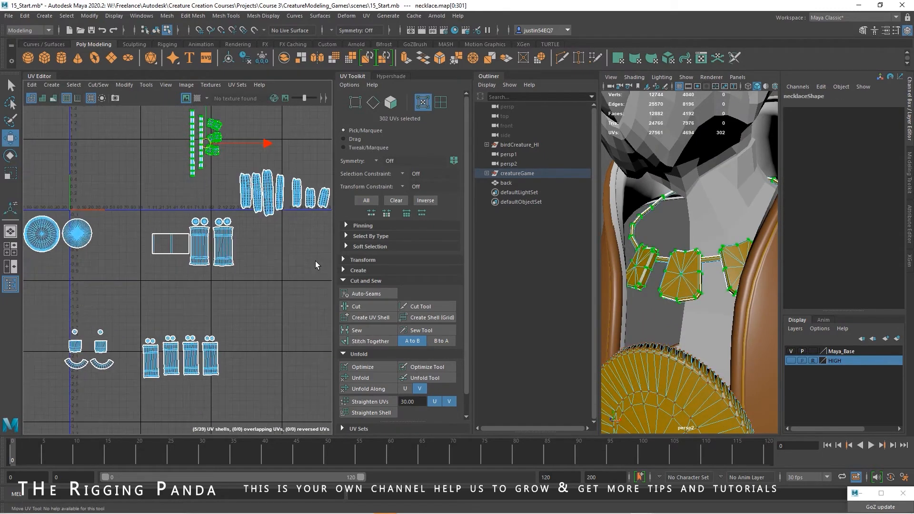
pyautogui.keyDown('alt'); pyautogui.moveTo(210, 243); pyautogui.dragTo(227, 319, button='middle'); pyautogui.keyUp('alt')
pyautogui.keyDown('alt'); pyautogui.moveTo(671, 295); pyautogui.dragTo(714, 281); pyautogui.keyUp('alt')
pyautogui.moveTo(122, 269); pyautogui.dragTo(27, 370)
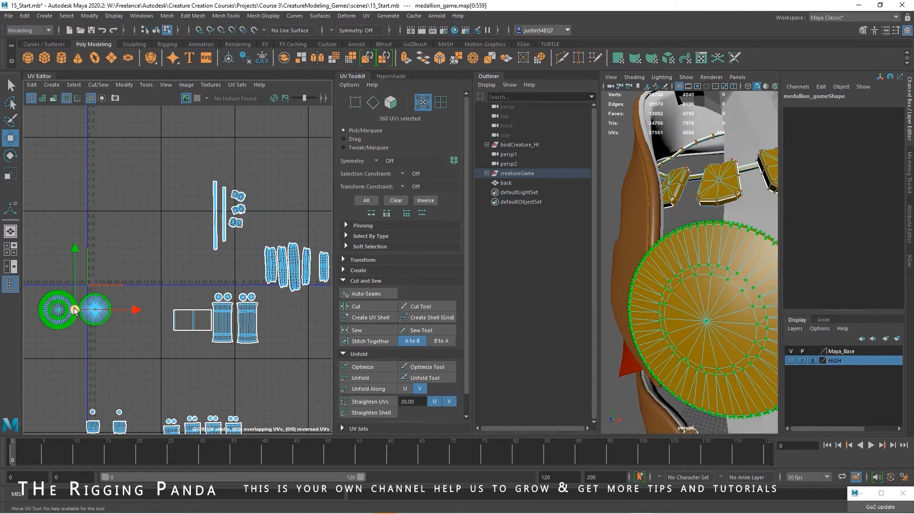
pyautogui.moveTo(69, 313); pyautogui.dragTo(118, 271)
pyautogui.scroll(6, 138, 269)
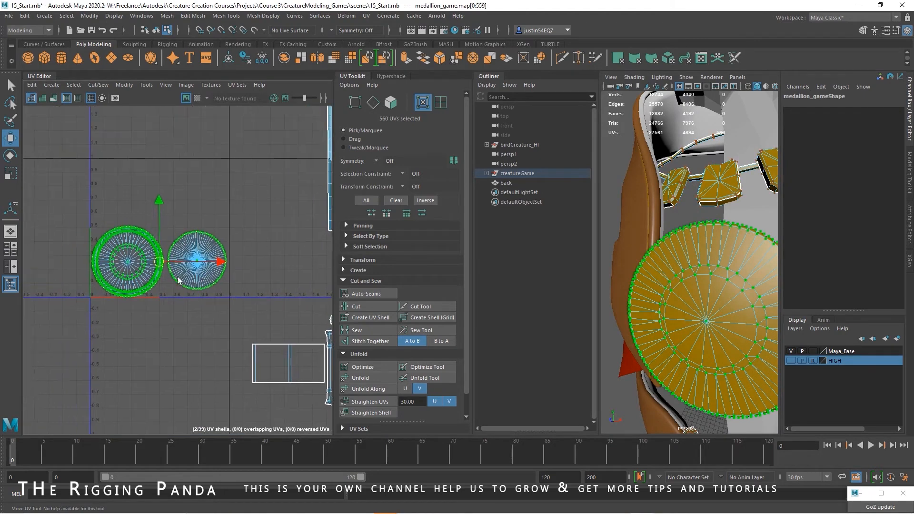
pyautogui.keyDown('alt'); pyautogui.moveTo(144, 254); pyautogui.dragTo(194, 263, button='middle'); pyautogui.keyUp('alt')
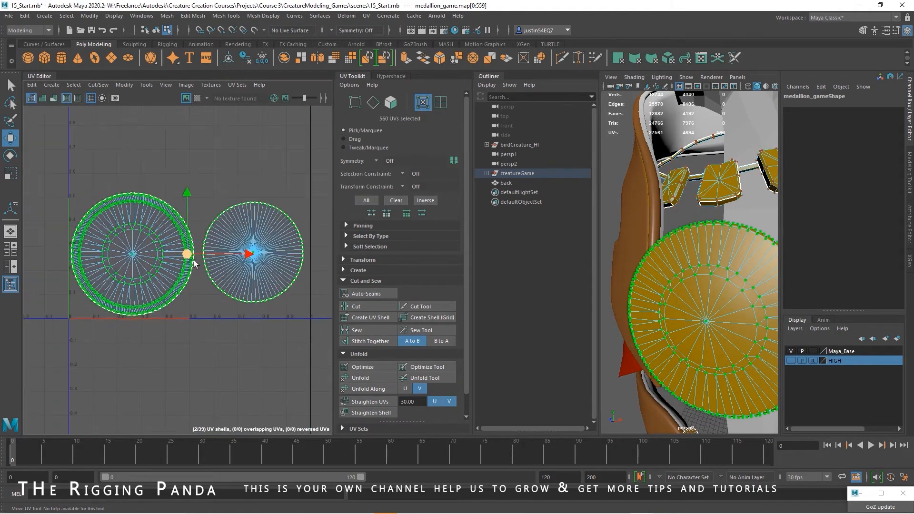
pyautogui.moveTo(186, 255); pyautogui.dragTo(183, 256)
# Select the two long necklace chain strips and move them beside the smaller medallion shell.
pyautogui.moveTo(184, 259)
pyautogui.keyDown('alt'); pyautogui.mouseDown(button='right')
pyautogui.moveTo(187, 289)
pyautogui.moveTo(185, 271)
pyautogui.mouseUp(button='right'); pyautogui.keyUp('alt')
pyautogui.keyDown('alt'); pyautogui.moveTo(186, 272); pyautogui.dragTo(90, 356, button='middle'); pyautogui.keyUp('alt')
pyautogui.keyDown('alt'); pyautogui.moveTo(216, 324); pyautogui.dragTo(211, 276, button='right'); pyautogui.keyUp('alt')
pyautogui.keyDown('alt'); pyautogui.moveTo(211, 276); pyautogui.dragTo(91, 267, button='middle'); pyautogui.keyUp('alt')
pyautogui.keyDown('alt'); pyautogui.moveTo(187, 250); pyautogui.dragTo(219, 231, button='middle'); pyautogui.keyUp('alt')
pyautogui.moveTo(226, 209); pyautogui.dragTo(168, 313)
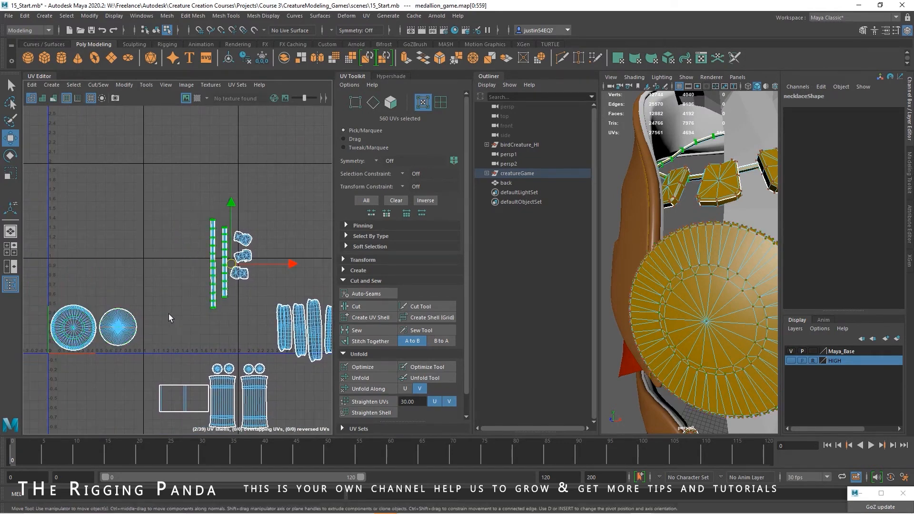
pyautogui.moveTo(228, 265); pyautogui.dragTo(155, 288)
pyautogui.keyDown('alt'); pyautogui.moveTo(154, 290); pyautogui.dragTo(288, 307, button='right'); pyautogui.keyUp('alt')
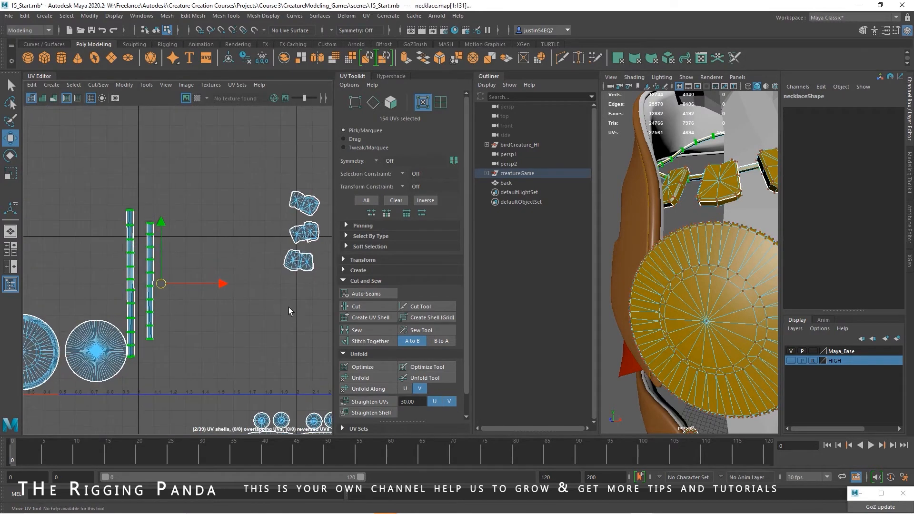
# Scale down the two long necklace chain strips and place them beside the smaller medallion shell near the tile's bottom edge.
pyautogui.keyDown('alt'); pyautogui.moveTo(167, 285); pyautogui.dragTo(193, 274, button='middle'); pyautogui.keyUp('alt')
pyautogui.press('r')
pyautogui.moveTo(166, 275); pyautogui.dragTo(148, 283)
pyautogui.scroll(4, 169, 281)
pyautogui.keyDown('alt'); pyautogui.moveTo(167, 270); pyautogui.dragTo(194, 279, button='middle'); pyautogui.keyUp('alt')
pyautogui.moveTo(192, 278); pyautogui.dragTo(189, 344)
pyautogui.keyDown('alt'); pyautogui.moveTo(190, 298); pyautogui.dragTo(210, 245, button='middle'); pyautogui.keyUp('alt')
pyautogui.moveTo(208, 290); pyautogui.dragTo(210, 320)
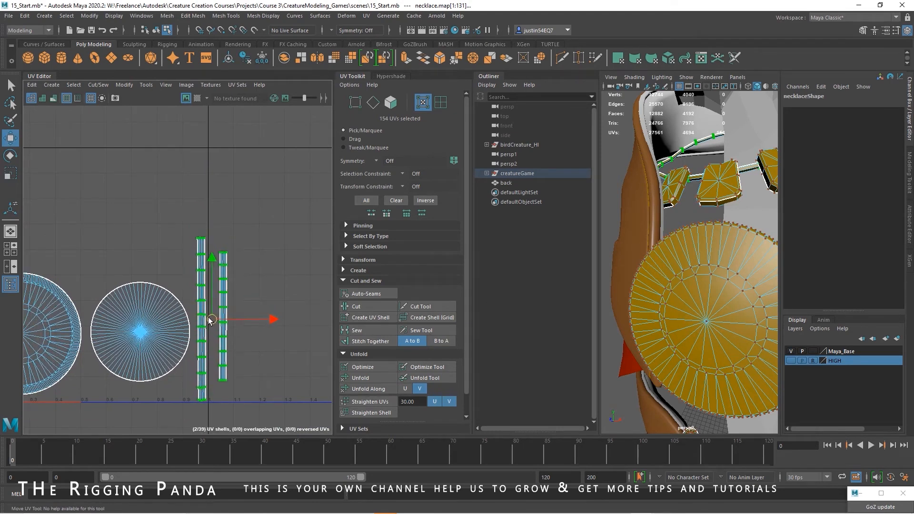
# Rotate the shorter chain strip to horizontal and place it along the tile's bottom edge beneath the smaller medallion.
pyautogui.moveTo(266, 236); pyautogui.dragTo(213, 395)
pyautogui.moveTo(205, 320); pyautogui.dragTo(83, 212)
pyautogui.keyDown('alt'); pyautogui.moveTo(141, 193); pyautogui.dragTo(224, 153, button='middle'); pyautogui.keyUp('alt')
pyautogui.press('e')
pyautogui.moveTo(231, 152); pyautogui.dragTo(188, 228)
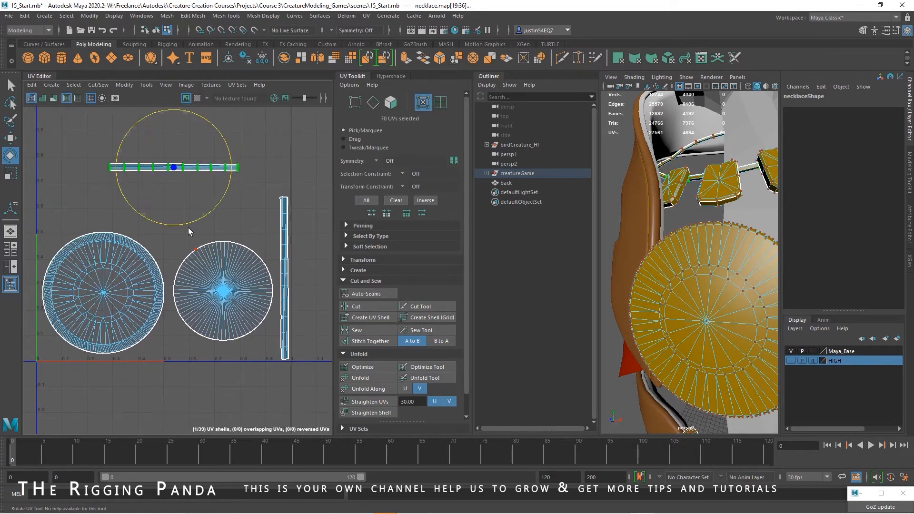
pyautogui.press('w')
pyautogui.moveTo(175, 168); pyautogui.dragTo(213, 357)
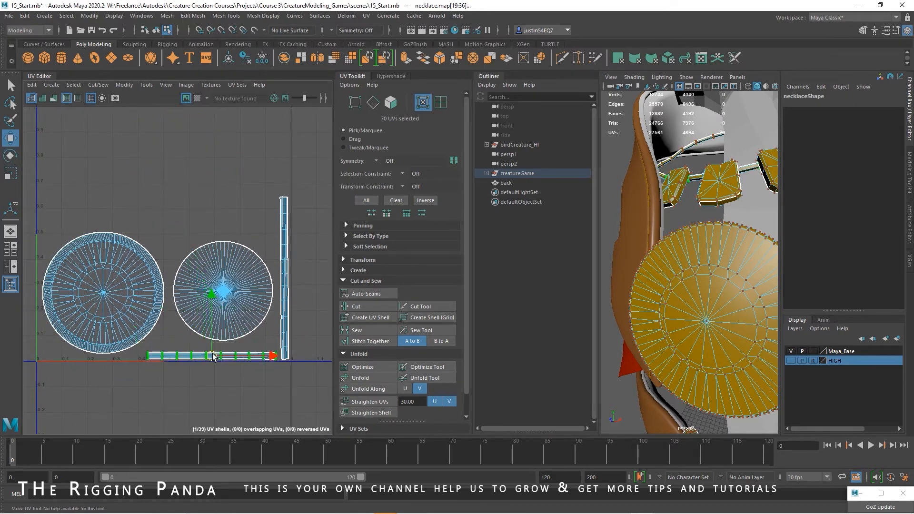
pyautogui.click(288, 357)
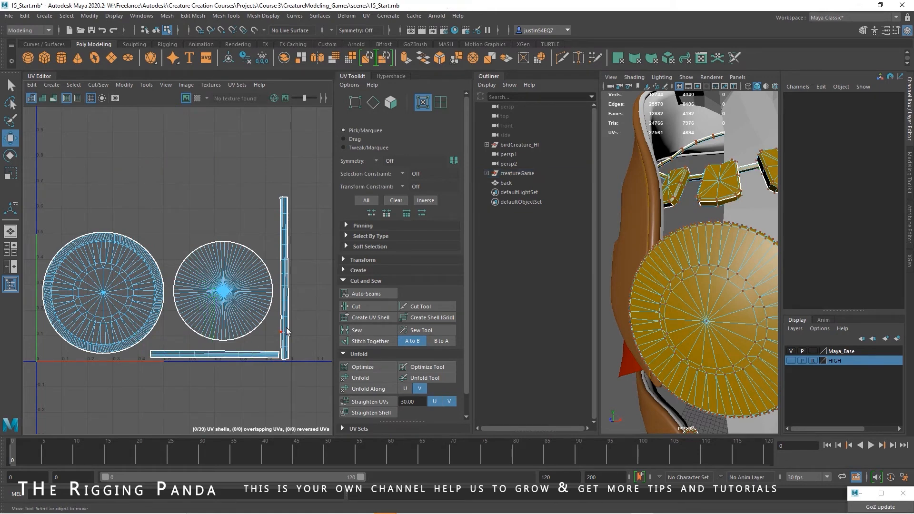
# Move the three necklace plate shells above the large medallion shell and enlarge them slightly.
pyautogui.scroll(-5, 287, 332)
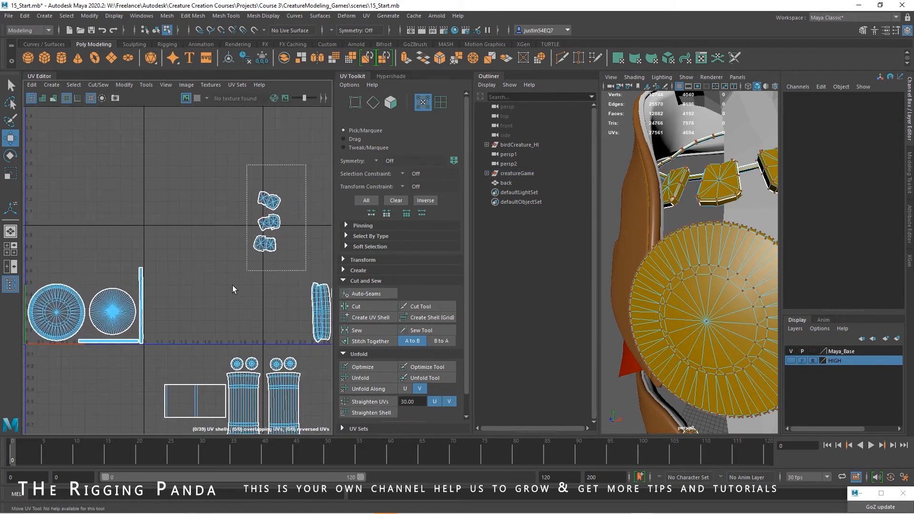
pyautogui.moveTo(233, 286); pyautogui.dragTo(232, 287)
pyautogui.moveTo(267, 222); pyautogui.dragTo(75, 244)
pyautogui.keyDown('alt'); pyautogui.moveTo(76, 244); pyautogui.dragTo(146, 244, button='right'); pyautogui.keyUp('alt')
pyautogui.keyDown('alt'); pyautogui.moveTo(146, 244); pyautogui.dragTo(233, 233, button='middle'); pyautogui.keyUp('alt')
pyautogui.press('r')
pyautogui.moveTo(161, 234); pyautogui.dragTo(176, 239)
pyautogui.keyDown('alt'); pyautogui.moveTo(176, 239); pyautogui.dragTo(231, 201, button='middle'); pyautogui.keyUp('alt')
pyautogui.keyDown('alt'); pyautogui.moveTo(230, 201); pyautogui.dragTo(261, 202, button='right'); pyautogui.keyUp('alt')
# Straighten the uppermost necklace plate shell and place it in the tile's upper-left corner.
pyautogui.click(224, 145)
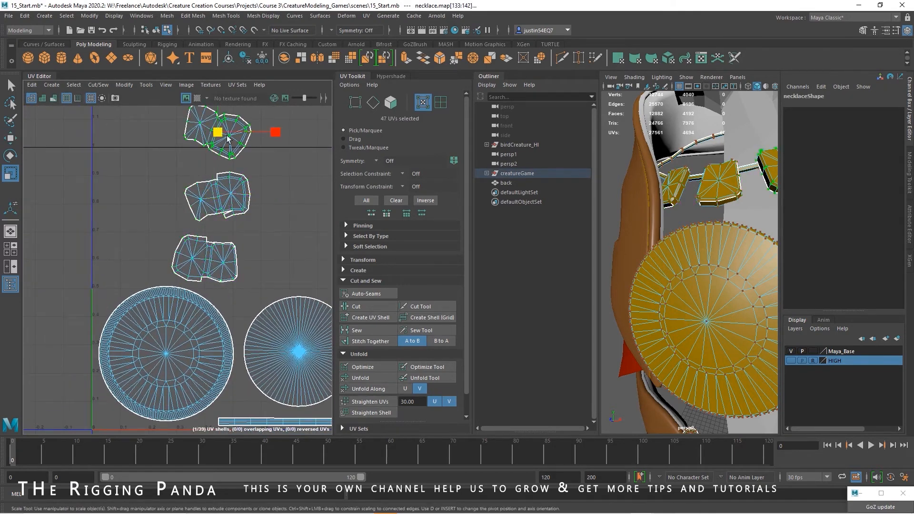
pyautogui.press('w')
pyautogui.press('e')
pyautogui.moveTo(272, 123); pyautogui.dragTo(273, 100)
pyautogui.press('w')
pyautogui.moveTo(213, 139); pyautogui.dragTo(133, 175)
# Move the second necklace plate shell directly below the first and rotate it to line up.
pyautogui.click(230, 193)
pyautogui.moveTo(284, 193); pyautogui.dragTo(131, 223)
pyautogui.doubleClick(243, 206)
pyautogui.press('e')
pyautogui.moveTo(196, 206); pyautogui.dragTo(197, 215)
pyautogui.press('w')
pyautogui.moveTo(139, 228); pyautogui.dragTo(129, 229)
# Straighten the third necklace plate shell and fit it between the second plate and the large medallion.
pyautogui.doubleClick(220, 274)
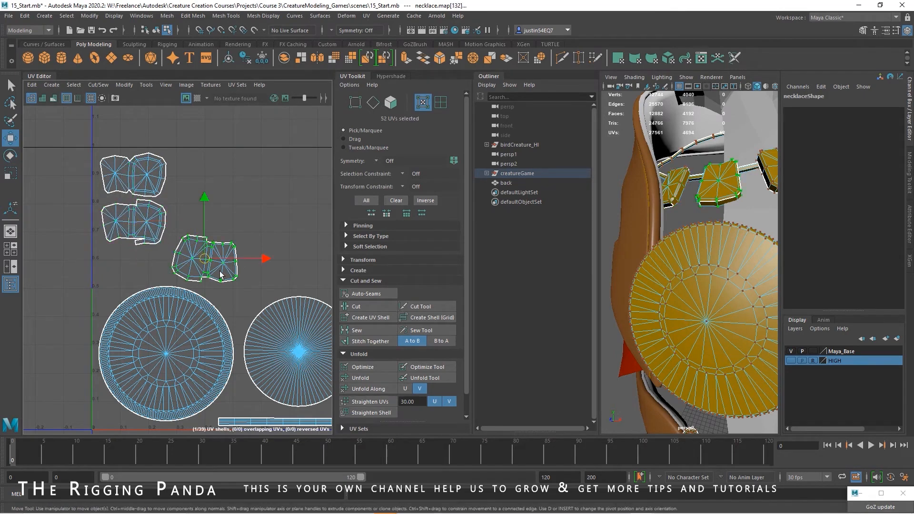
pyautogui.press('e')
pyautogui.moveTo(264, 244); pyautogui.dragTo(155, 291)
pyautogui.press('w')
pyautogui.moveTo(204, 260); pyautogui.dragTo(82, 303)
pyautogui.scroll(2, 156, 264)
pyautogui.press('e')
pyautogui.press('w')
pyautogui.moveTo(128, 269); pyautogui.dragTo(116, 267)
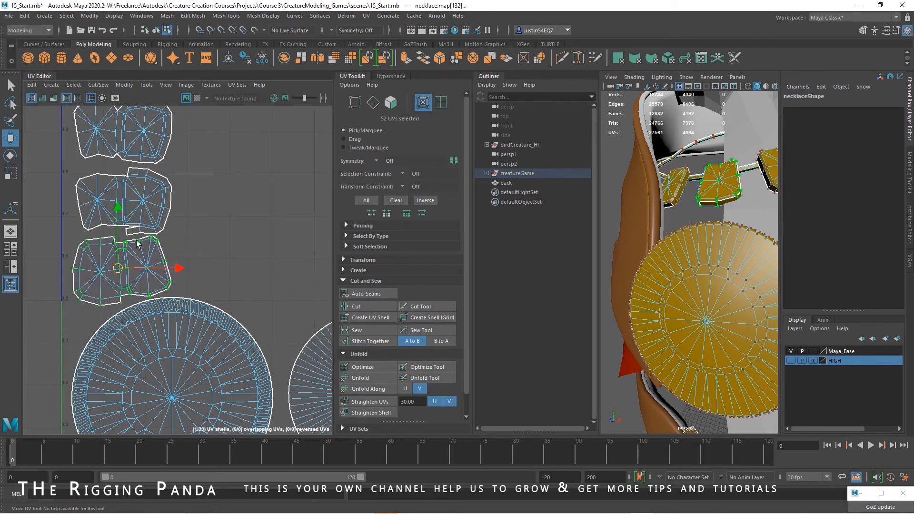
# Sew the split border edges of the lowest necklace plate shell in edge mode.
pyautogui.scroll(4, 137, 243)
pyautogui.moveTo(132, 221); pyautogui.dragTo(132, 203, button='right')
pyautogui.click(132, 211)
pyautogui.click(360, 330)
pyautogui.scroll(-3, 236, 241)
pyautogui.scroll(4, 271, 243)
pyautogui.click(257, 223)
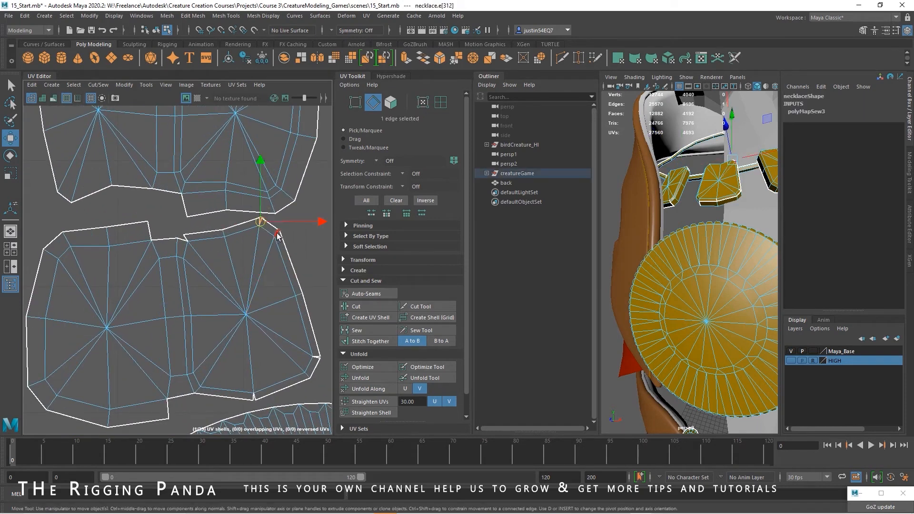
pyautogui.keyDown('shift'); pyautogui.click(184, 238); pyautogui.keyUp('shift')
pyautogui.keyDown('shift'); pyautogui.click(291, 374); pyautogui.keyUp('shift')
pyautogui.click(366, 331)
pyautogui.click(280, 352)
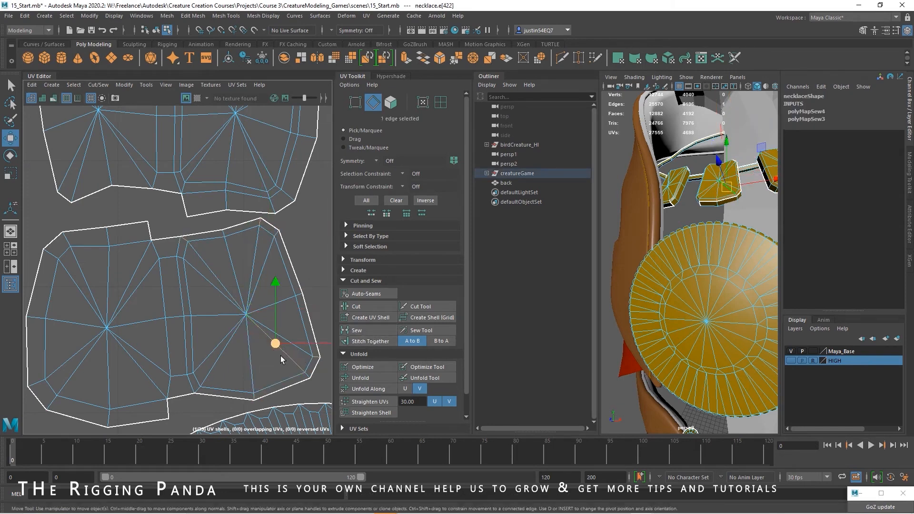
# Examine the remaining ornament shells outside the 0-1 tile and the belt buckle on the creature.
pyautogui.keyDown('alt'); pyautogui.moveTo(281, 355); pyautogui.dragTo(248, 334, button='right'); pyautogui.keyUp('alt')
pyautogui.keyDown('alt'); pyautogui.moveTo(247, 333); pyautogui.dragTo(148, 306, button='middle'); pyautogui.keyUp('alt')
pyautogui.keyDown('alt'); pyautogui.moveTo(148, 306); pyautogui.dragTo(110, 296, button='right'); pyautogui.keyUp('alt')
pyautogui.click(250, 289)
pyautogui.keyDown('alt'); pyautogui.moveTo(290, 326); pyautogui.dragTo(253, 322, button='right'); pyautogui.keyUp('alt')
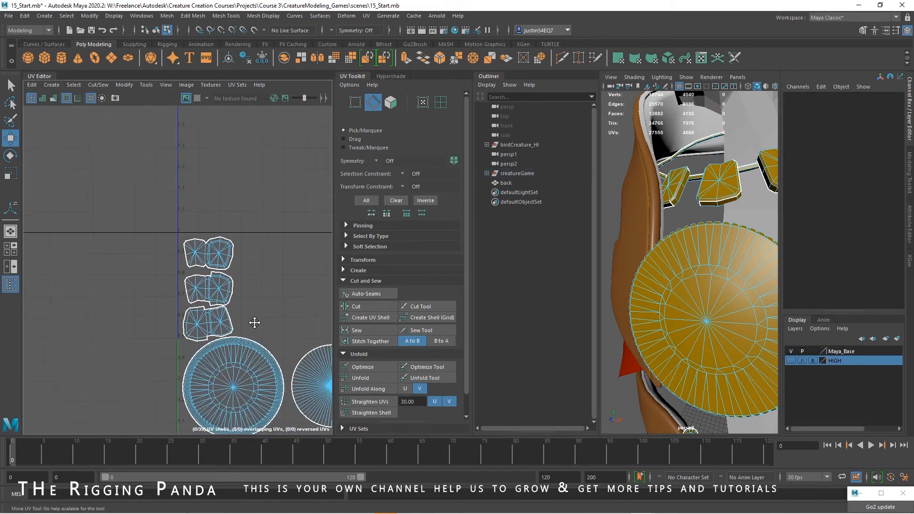
pyautogui.keyDown('alt'); pyautogui.moveTo(253, 323); pyautogui.dragTo(145, 195, button='middle'); pyautogui.keyUp('alt')
pyautogui.keyDown('alt'); pyautogui.moveTo(248, 289); pyautogui.dragTo(218, 276, button='right'); pyautogui.keyUp('alt')
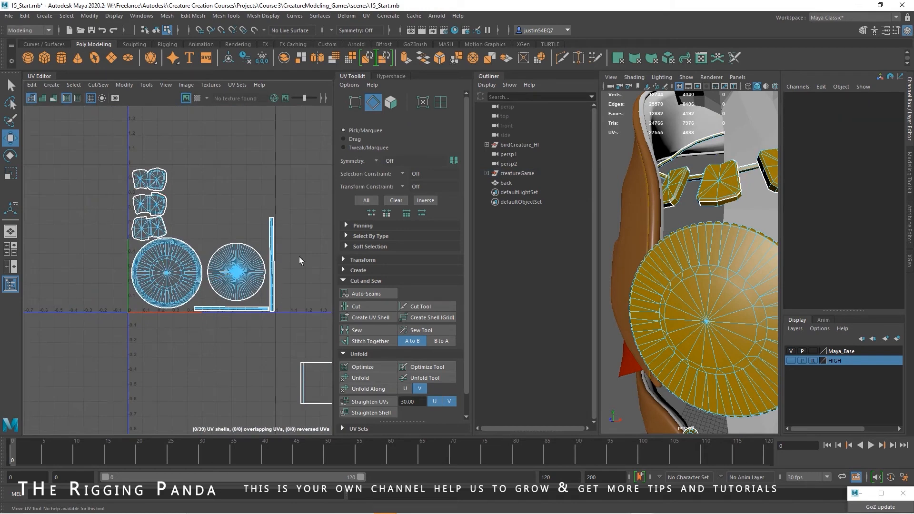
pyautogui.keyDown('alt'); pyautogui.moveTo(242, 269); pyautogui.dragTo(98, 214, button='middle'); pyautogui.keyUp('alt')
pyautogui.keyDown('alt'); pyautogui.moveTo(244, 289); pyautogui.dragTo(153, 272, button='right'); pyautogui.keyUp('alt')
pyautogui.keyDown('alt'); pyautogui.moveTo(164, 273); pyautogui.dragTo(36, 278, button='middle'); pyautogui.keyUp('alt')
pyautogui.keyDown('alt'); pyautogui.moveTo(237, 303); pyautogui.dragTo(34, 284, button='right'); pyautogui.keyUp('alt')
pyautogui.keyDown('alt'); pyautogui.moveTo(34, 284); pyautogui.dragTo(30, 248, button='middle'); pyautogui.keyUp('alt')
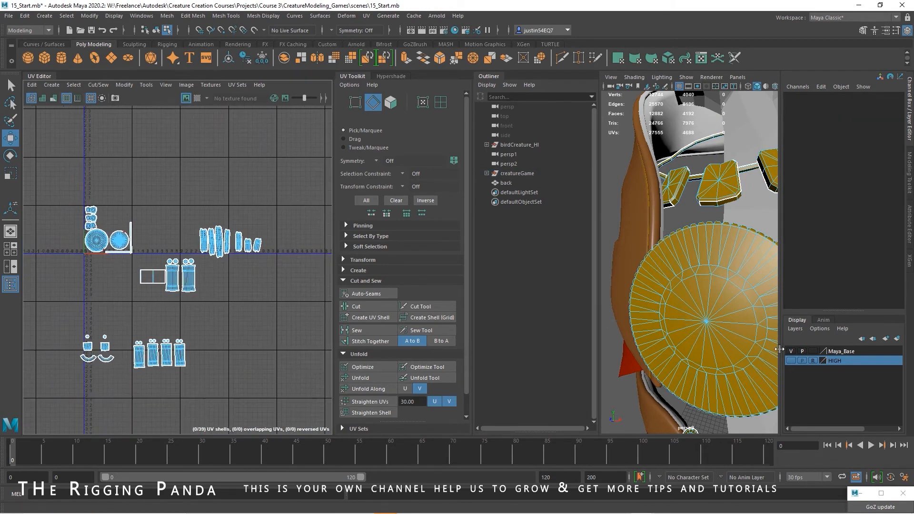
pyautogui.keyDown('alt'); pyautogui.moveTo(746, 371); pyautogui.dragTo(743, 272, button='middle'); pyautogui.keyUp('alt')
pyautogui.keyDown('alt'); pyautogui.moveTo(743, 271); pyautogui.dragTo(727, 274); pyautogui.keyUp('alt')
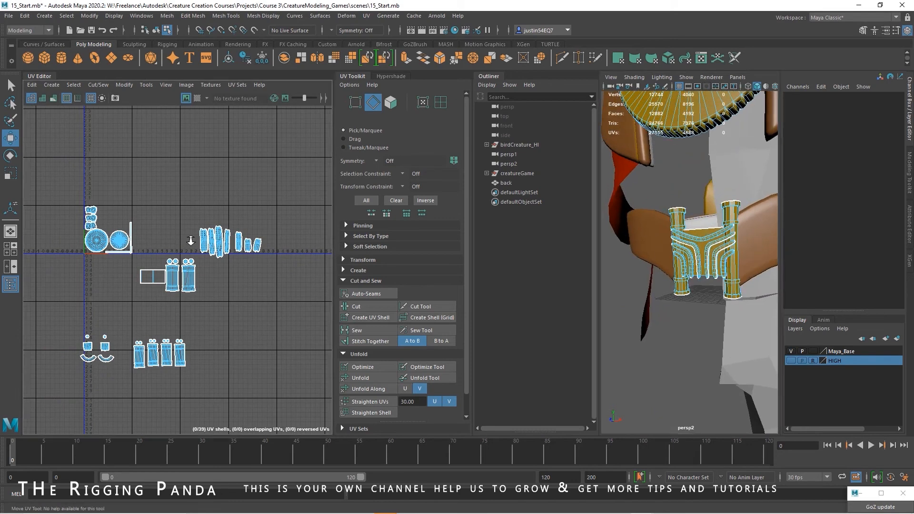
# Select all UVs of the buckle's raised strip shells and move them above the 0-1 tile.
pyautogui.scroll(2, 216, 230)
pyautogui.moveTo(321, 203); pyautogui.dragTo(206, 285)
pyautogui.moveTo(228, 246); pyautogui.dragTo(272, 246, button='right')
pyautogui.moveTo(312, 194); pyautogui.dragTo(207, 275)
pyautogui.press('r')
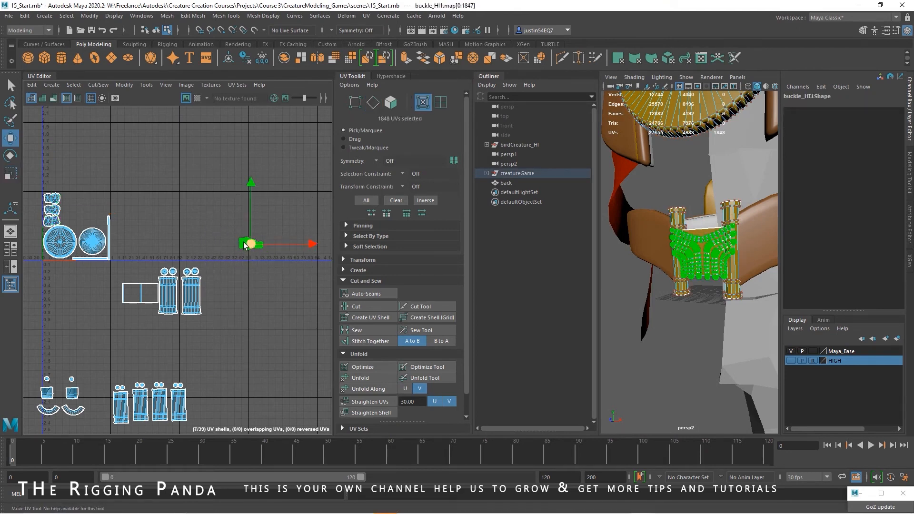
pyautogui.moveTo(167, 206); pyautogui.dragTo(81, 183)
pyautogui.scroll(2, 147, 348)
# Select both hooks' UV shells and move them up beside the buckle strip shells.
pyautogui.keyDown('alt'); pyautogui.moveTo(148, 349); pyautogui.dragTo(249, 262, button='middle'); pyautogui.keyUp('alt')
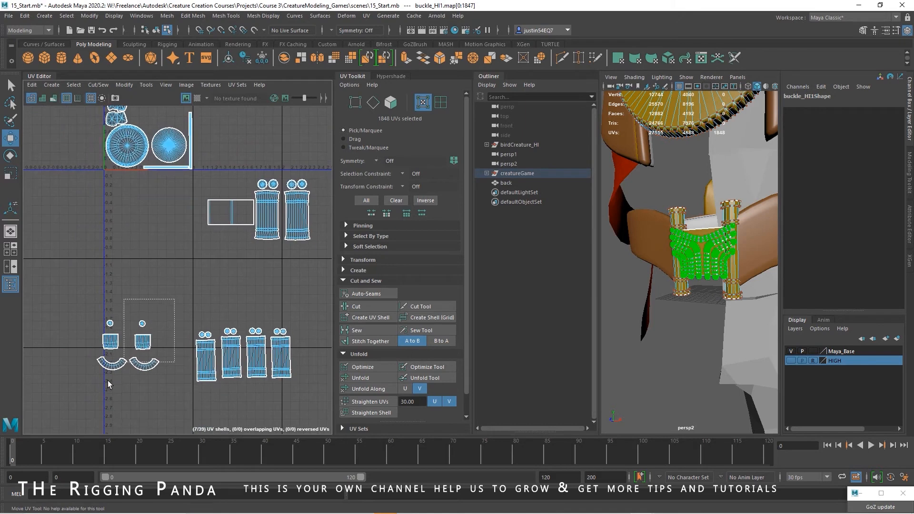
pyautogui.moveTo(107, 381); pyautogui.dragTo(64, 399)
pyautogui.moveTo(128, 347); pyautogui.dragTo(239, 141)
pyautogui.keyDown('alt'); pyautogui.moveTo(238, 141); pyautogui.dragTo(198, 300, button='middle'); pyautogui.keyUp('alt')
pyautogui.keyDown('alt'); pyautogui.moveTo(197, 300); pyautogui.dragTo(258, 338, button='right'); pyautogui.keyUp('alt')
pyautogui.moveTo(213, 317); pyautogui.dragTo(185, 238)
pyautogui.press('w')
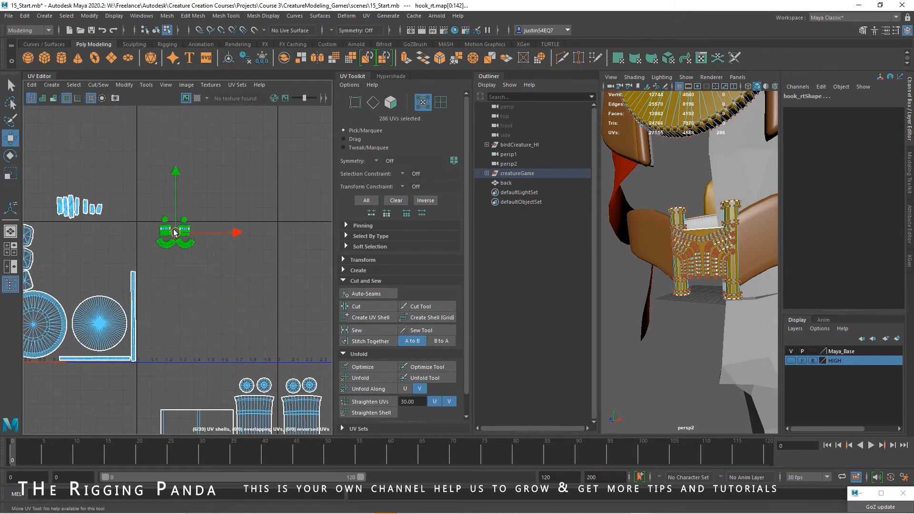
# Select the belt buckle's rectangle and post shells and move them up next to the 0-1 tile.
pyautogui.keyDown('alt'); pyautogui.moveTo(327, 368); pyautogui.dragTo(275, 252, button='middle'); pyautogui.keyUp('alt')
pyautogui.moveTo(123, 398); pyautogui.dragTo(98, 398)
pyautogui.keyDown('alt'); pyautogui.moveTo(163, 342); pyautogui.dragTo(193, 378, button='middle'); pyautogui.keyUp('alt')
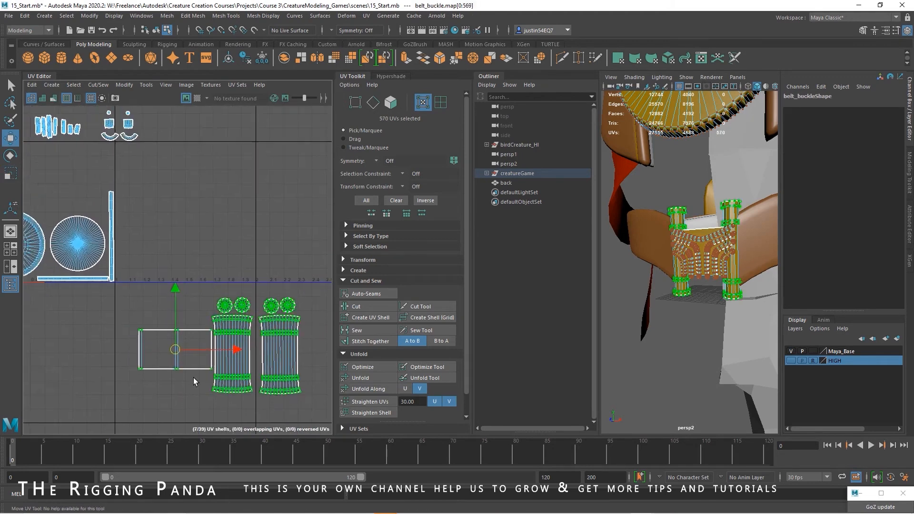
pyautogui.moveTo(225, 350); pyautogui.dragTo(152, 172)
pyautogui.click(190, 248)
# Scale down the four hinge cylinder shells with their caps and move them up beside the 0-1 tile.
pyautogui.keyDown('alt'); pyautogui.moveTo(205, 287); pyautogui.dragTo(278, 150, button='middle'); pyautogui.keyUp('alt')
pyautogui.keyDown('alt'); pyautogui.moveTo(278, 149); pyautogui.dragTo(178, 276, button='right'); pyautogui.keyUp('alt')
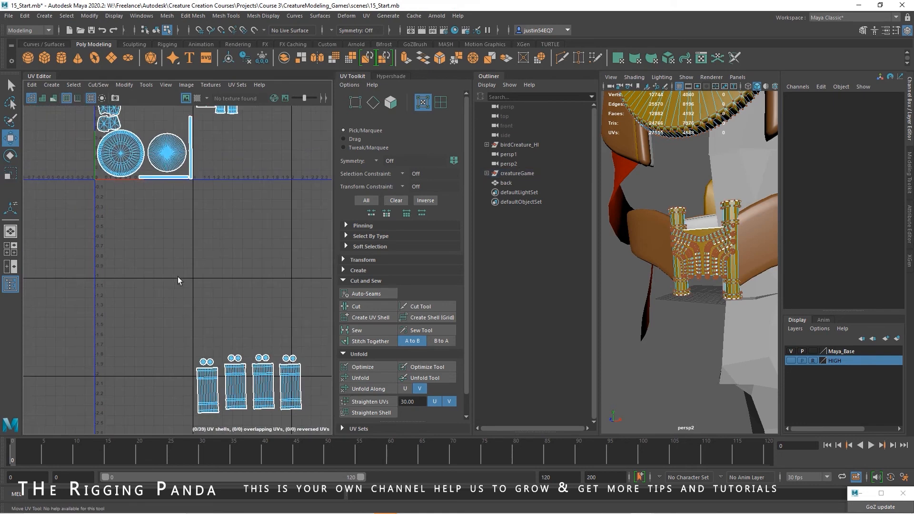
pyautogui.keyDown('alt'); pyautogui.moveTo(156, 344); pyautogui.dragTo(136, 281, button='middle'); pyautogui.keyUp('alt')
pyautogui.moveTo(303, 388); pyautogui.dragTo(304, 390)
pyautogui.press('r')
pyautogui.moveTo(228, 321); pyautogui.dragTo(179, 323)
pyautogui.press('w')
pyautogui.moveTo(228, 323); pyautogui.dragTo(204, 137)
# Scale down the belt buckle's rectangle and post shells and move them into the tile above the medallions.
pyautogui.keyDown('alt'); pyautogui.moveTo(203, 136); pyautogui.dragTo(204, 303, button='middle'); pyautogui.keyUp('alt')
pyautogui.keyDown('alt'); pyautogui.moveTo(198, 246); pyautogui.dragTo(300, 242, button='right'); pyautogui.keyUp('alt')
pyautogui.moveTo(194, 318); pyautogui.dragTo(190, 326)
pyautogui.press('r')
pyautogui.moveTo(244, 271); pyautogui.dragTo(116, 288)
pyautogui.press('w')
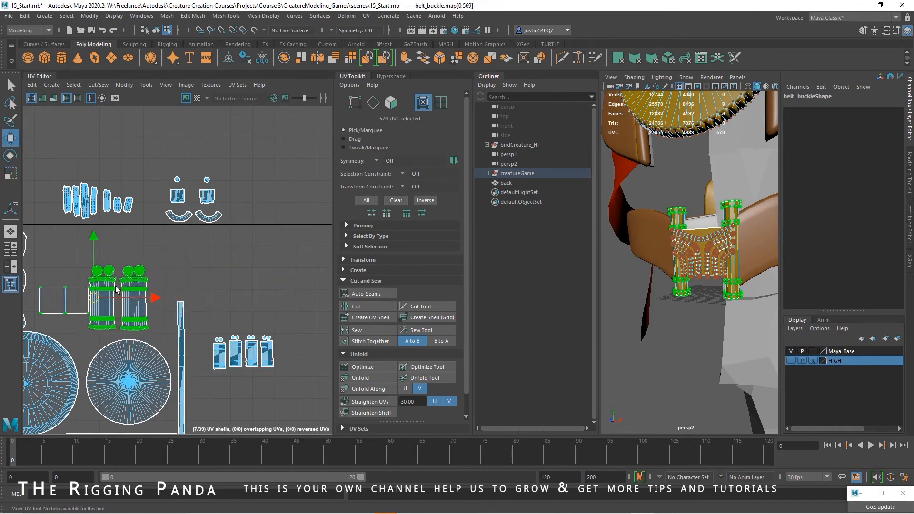
# Move the two buckle post shells with their caps side by side above the smaller medallion, next to the vertical strip.
pyautogui.keyDown('alt'); pyautogui.moveTo(115, 288); pyautogui.dragTo(164, 242, button='middle'); pyautogui.keyUp('alt')
pyautogui.keyDown('alt'); pyautogui.moveTo(164, 241); pyautogui.dragTo(220, 250, button='right'); pyautogui.keyUp('alt')
pyautogui.keyDown('alt'); pyautogui.moveTo(219, 250); pyautogui.dragTo(223, 268, button='middle'); pyautogui.keyUp('alt')
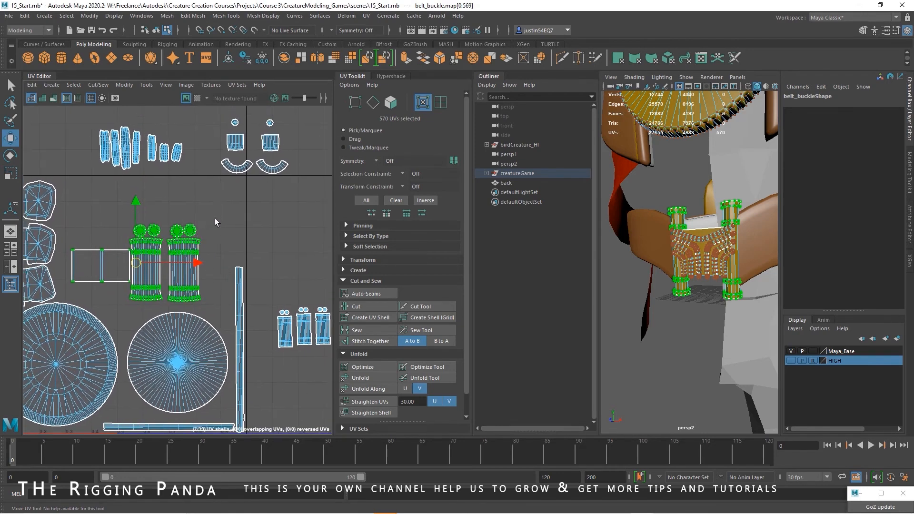
pyautogui.moveTo(164, 307); pyautogui.dragTo(164, 305)
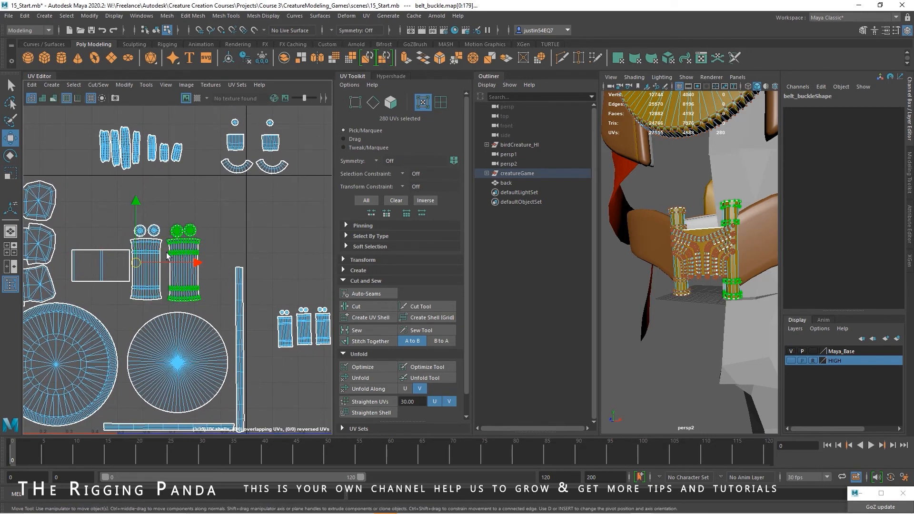
pyautogui.moveTo(156, 262); pyautogui.dragTo(212, 278)
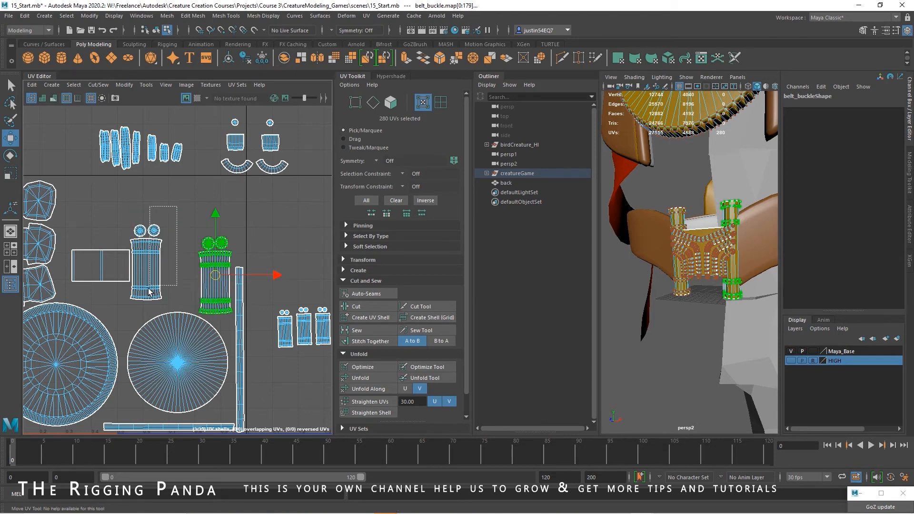
pyautogui.moveTo(134, 310); pyautogui.dragTo(135, 309)
pyautogui.moveTo(146, 265); pyautogui.dragTo(177, 272)
# Rotate the buckle's rectangular shell upright and place it beside the necklace plates.
pyautogui.click(105, 282)
pyautogui.keyDown('alt'); pyautogui.moveTo(114, 281); pyautogui.dragTo(189, 267, button='middle'); pyautogui.keyUp('alt')
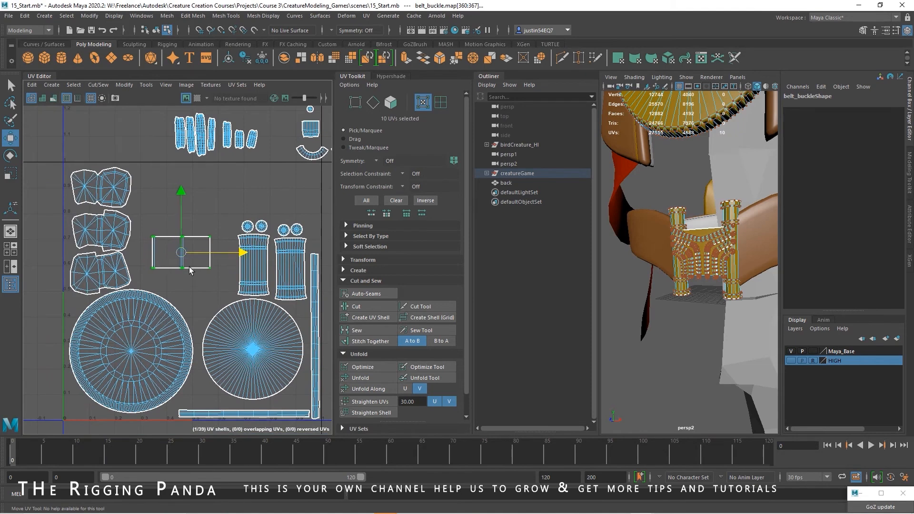
pyautogui.moveTo(182, 253); pyautogui.dragTo(188, 270)
pyautogui.press('e')
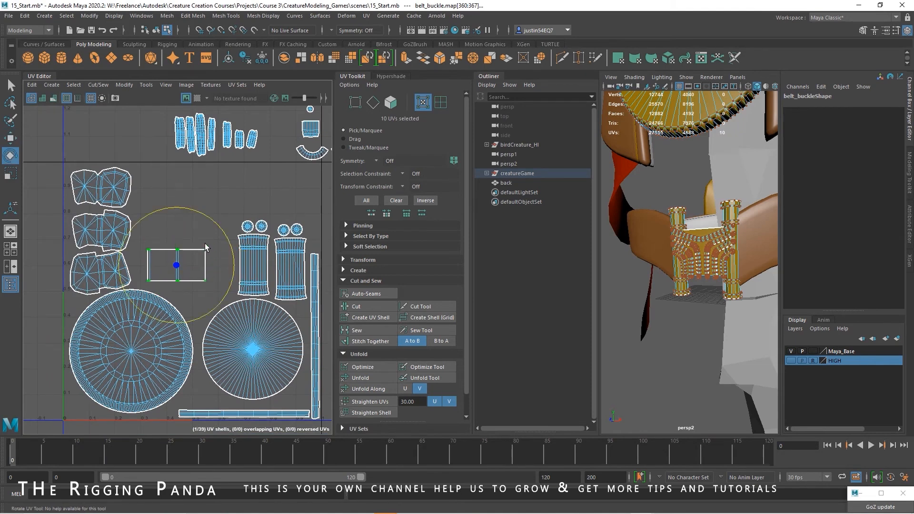
pyautogui.moveTo(151, 227); pyautogui.dragTo(146, 234)
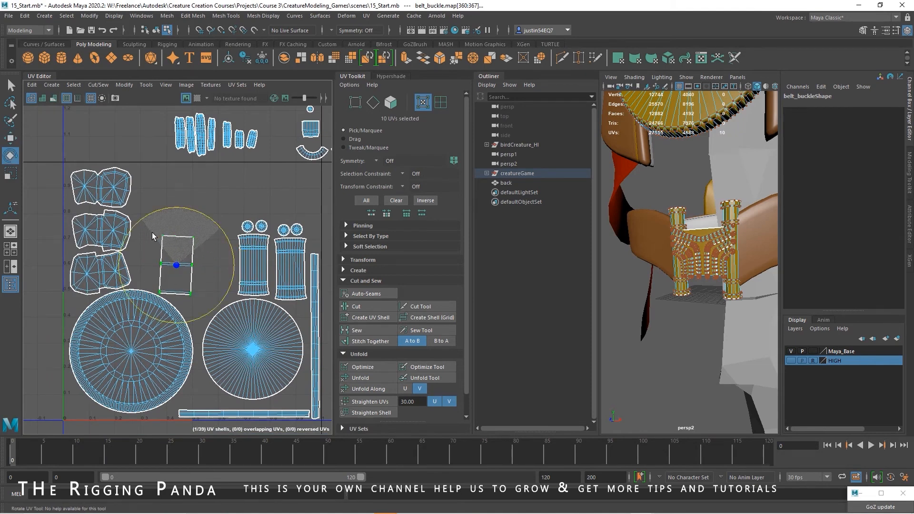
pyautogui.press('w')
pyautogui.moveTo(177, 265); pyautogui.dragTo(151, 251)
# Move the four hinge shells into the tile between the buckle's rectangle and the post shells.
pyautogui.keyDown('alt'); pyautogui.moveTo(250, 305); pyautogui.dragTo(209, 301, button='right'); pyautogui.keyUp('alt')
pyautogui.keyDown('alt'); pyautogui.moveTo(210, 301); pyautogui.dragTo(103, 328, button='middle'); pyautogui.keyUp('alt')
pyautogui.keyDown('alt'); pyautogui.moveTo(251, 352); pyautogui.dragTo(277, 324, button='middle'); pyautogui.keyUp('alt')
pyautogui.moveTo(258, 285); pyautogui.dragTo(139, 294)
pyautogui.keyDown('alt'); pyautogui.moveTo(269, 273); pyautogui.dragTo(228, 278, button='middle'); pyautogui.keyUp('alt')
pyautogui.moveTo(229, 278); pyautogui.dragTo(328, 385)
pyautogui.moveTo(271, 320); pyautogui.dragTo(83, 263)
# Select both hooks' shells and move them into the tile above the buckle posts.
pyautogui.scroll(2, 141, 143)
pyautogui.keyDown('alt'); pyautogui.moveTo(143, 123); pyautogui.dragTo(159, 223, button='middle'); pyautogui.keyUp('alt')
pyautogui.moveTo(171, 168); pyautogui.dragTo(282, 280)
pyautogui.moveTo(221, 230); pyautogui.dragTo(169, 293)
# Tighten the spacing between the hooks' arc, square and round shells.
pyautogui.scroll(4, 189, 298)
pyautogui.moveTo(64, 326); pyautogui.dragTo(233, 356)
pyautogui.moveTo(153, 333); pyautogui.dragTo(149, 313)
pyautogui.moveTo(88, 252); pyautogui.dragTo(85, 253)
pyautogui.moveTo(147, 236); pyautogui.dragTo(150, 251)
# Rearrange each hook's shells so the round cap nests between the square piece and the arc.
pyautogui.scroll(4, 185, 285)
pyautogui.click(183, 337)
pyautogui.moveTo(185, 335); pyautogui.dragTo(186, 355)
pyautogui.click(195, 236)
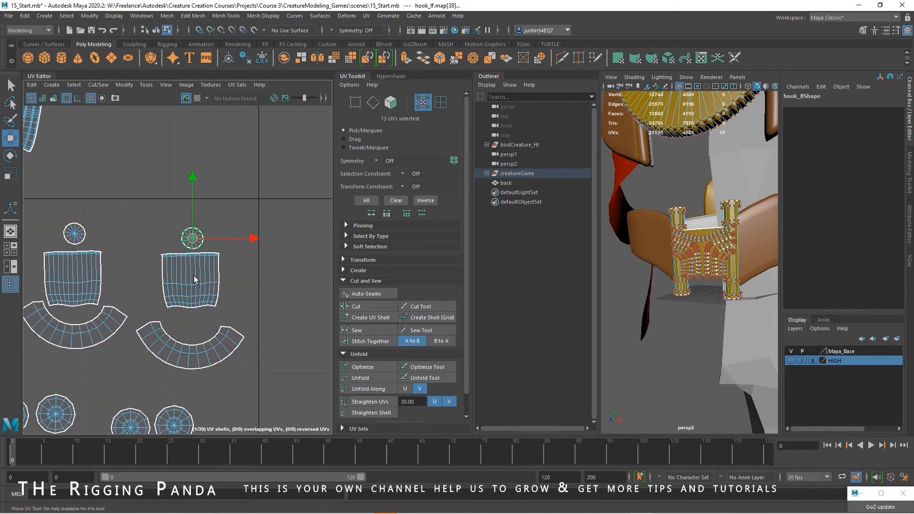
pyautogui.keyDown('alt'); pyautogui.moveTo(108, 318); pyautogui.dragTo(197, 283, button='middle'); pyautogui.keyUp('alt')
pyautogui.click(174, 298)
pyautogui.moveTo(164, 275); pyautogui.dragTo(161, 302)
pyautogui.click(169, 203)
pyautogui.click(165, 321)
pyautogui.click(286, 325)
pyautogui.moveTo(279, 311); pyautogui.dragTo(278, 306)
# Rotate one hook's shell group 180 degrees and interlock it with the other hook's shells.
pyautogui.moveTo(87, 179); pyautogui.dragTo(219, 298)
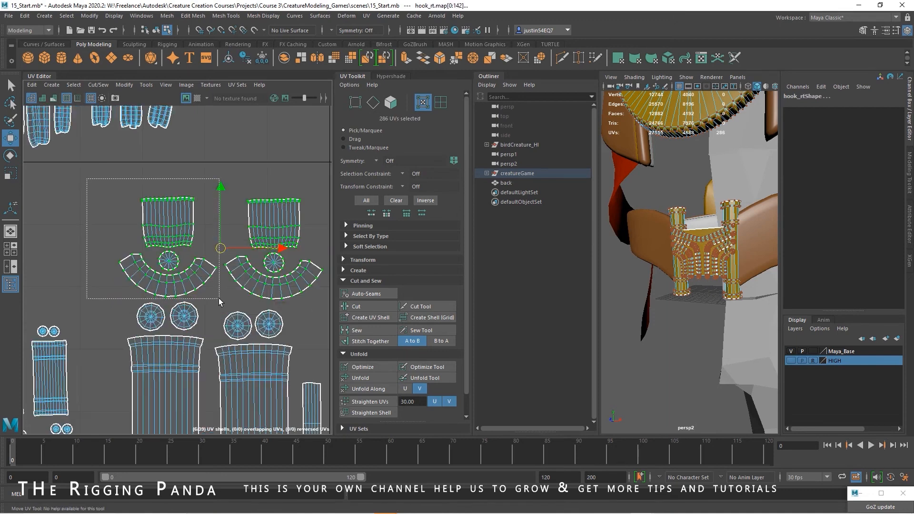
pyautogui.press('e')
pyautogui.moveTo(223, 229); pyautogui.dragTo(96, 272)
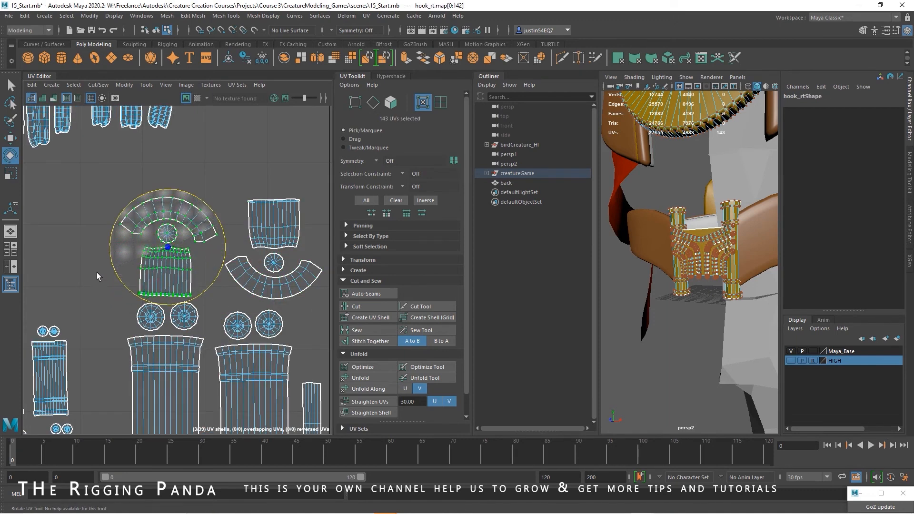
pyautogui.press('w')
pyautogui.moveTo(200, 266); pyautogui.dragTo(200, 249)
pyautogui.click(277, 156)
# Select both interlocked hook shell groups and shift them slightly up above the buckle posts.
pyautogui.scroll(-2, 289, 243)
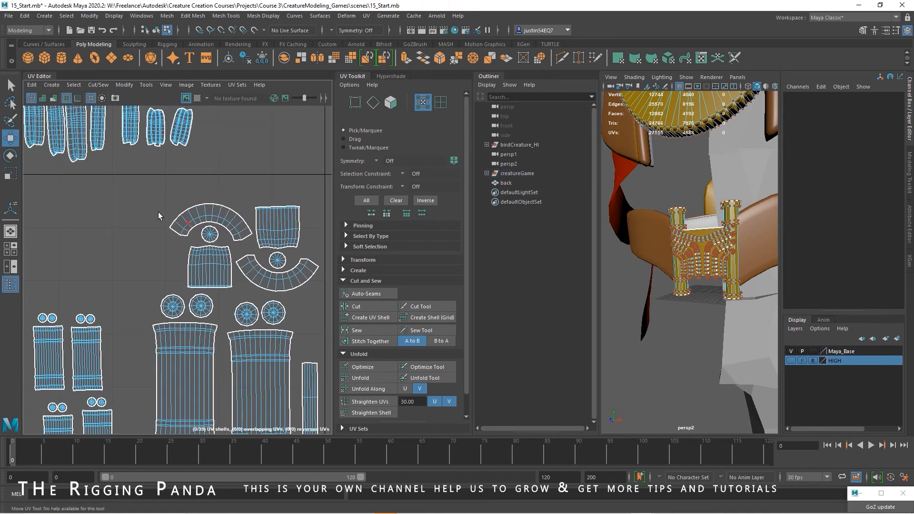
pyautogui.moveTo(330, 294); pyautogui.dragTo(331, 293)
pyautogui.keyDown('alt'); pyautogui.moveTo(282, 281); pyautogui.dragTo(235, 286, button='middle'); pyautogui.keyUp('alt')
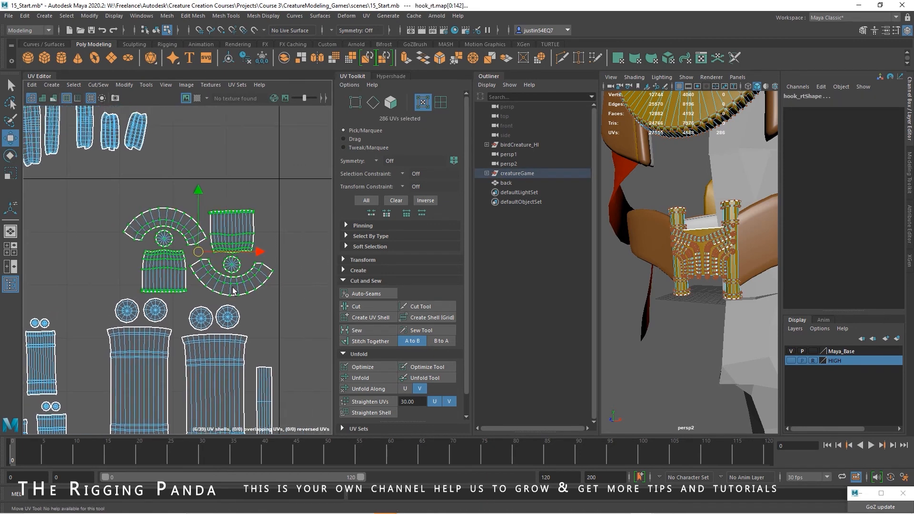
pyautogui.moveTo(198, 252); pyautogui.dragTo(199, 246)
# Slightly enlarge the lower pair of small hinge post shells with their round caps and reposition them above the medallion circles.
pyautogui.press('r')
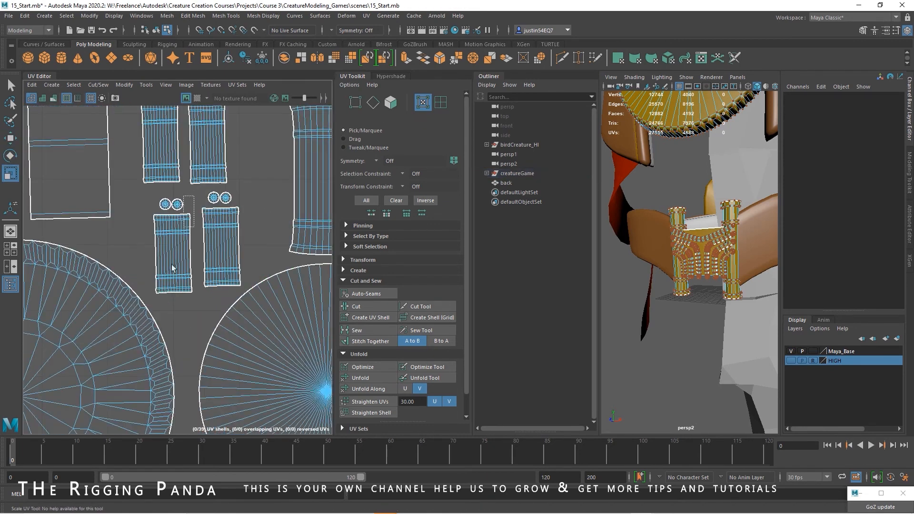
pyautogui.moveTo(152, 308); pyautogui.dragTo(152, 309)
pyautogui.press('w')
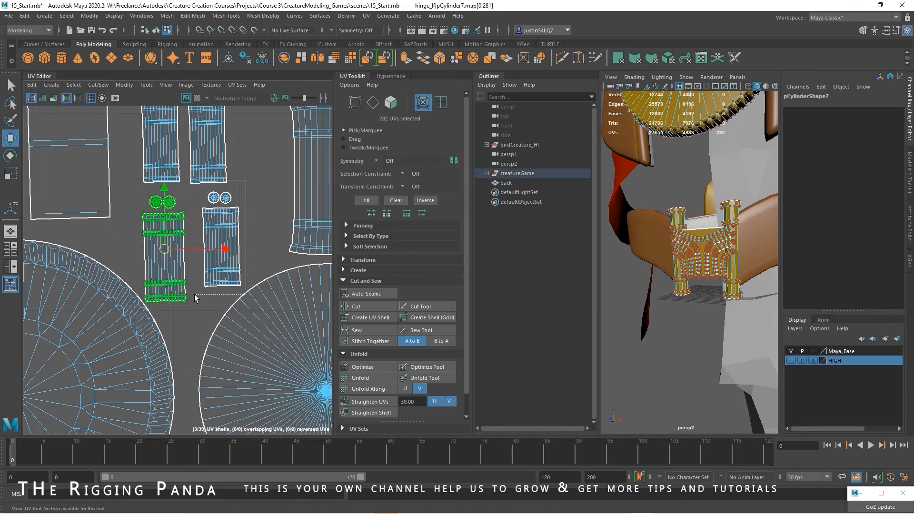
pyautogui.moveTo(196, 297); pyautogui.dragTo(247, 291)
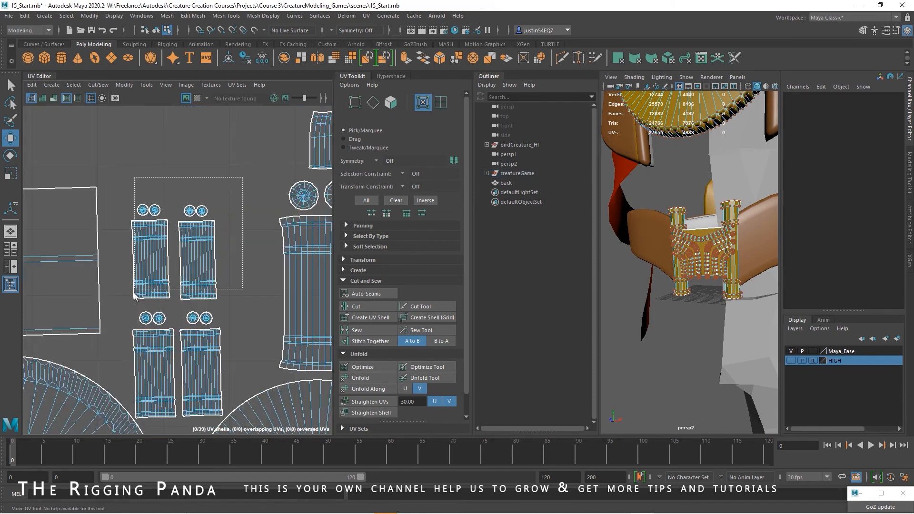
# Slightly enlarge and reposition the upper pair of small hinge post shells with their caps, and scale up the rectangular belt buckle shell.
pyautogui.moveTo(135, 296); pyautogui.dragTo(127, 304)
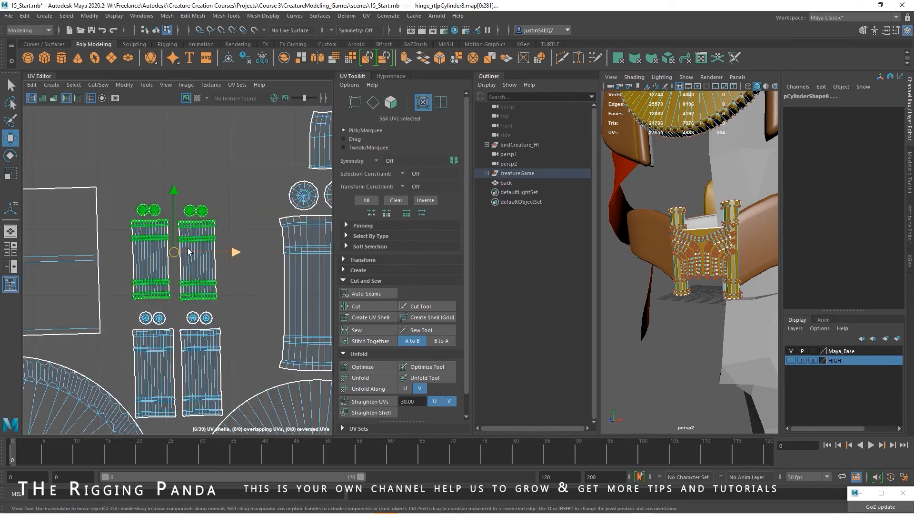
pyautogui.press('r')
pyautogui.moveTo(174, 253); pyautogui.dragTo(189, 256)
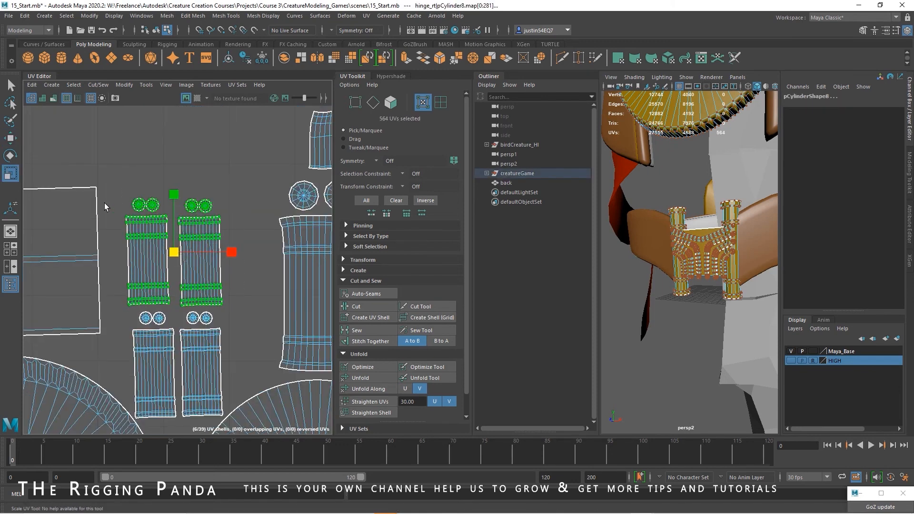
pyautogui.press('w')
pyautogui.moveTo(147, 254); pyautogui.dragTo(154, 257)
pyautogui.moveTo(170, 270); pyautogui.dragTo(178, 270)
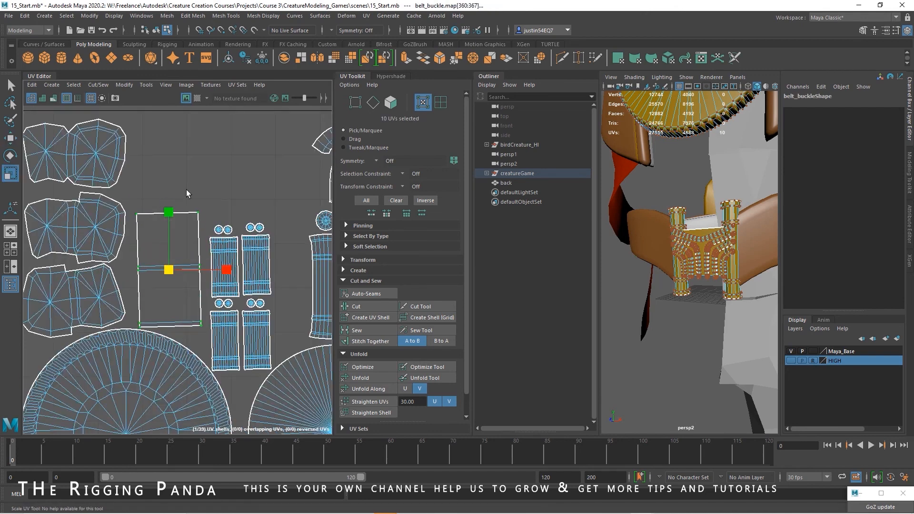
pyautogui.click(186, 190)
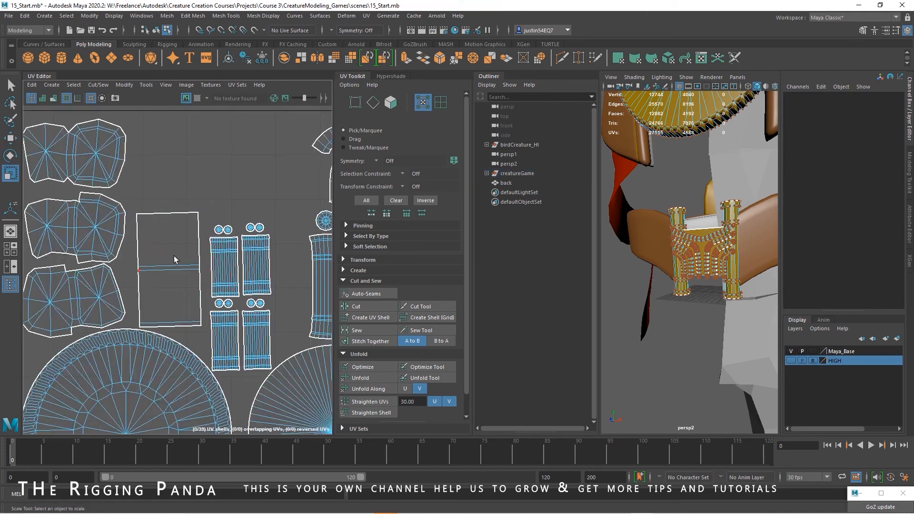
# Move the seven decorative buckle shells into the gap beside the hook shells, rotate them 180 degrees and scale them up to fill it.
pyautogui.keyDown('alt'); pyautogui.moveTo(90, 281); pyautogui.dragTo(90, 241, button='middle'); pyautogui.keyUp('alt')
pyautogui.keyDown('alt'); pyautogui.moveTo(248, 253); pyautogui.dragTo(125, 244, button='right'); pyautogui.keyUp('alt')
pyautogui.keyDown('alt'); pyautogui.moveTo(257, 340); pyautogui.dragTo(159, 359, button='middle'); pyautogui.keyUp('alt')
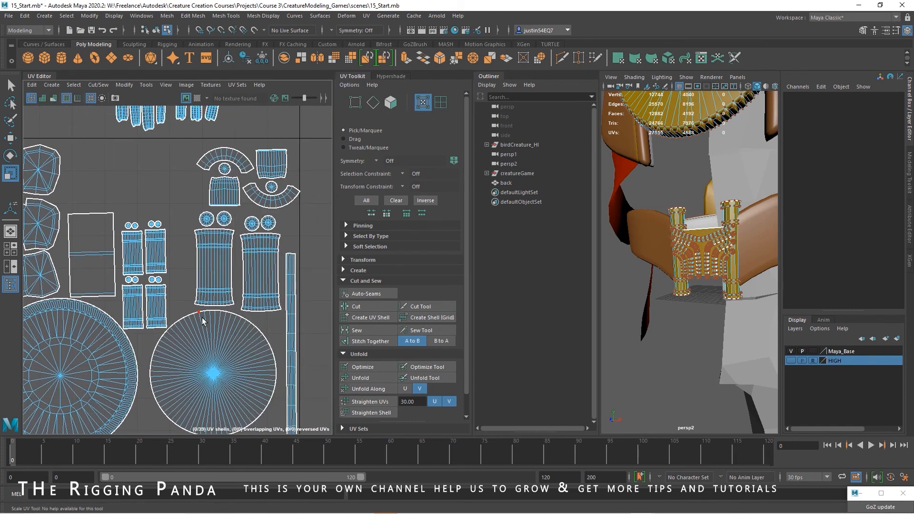
pyautogui.keyDown('alt'); pyautogui.moveTo(227, 207); pyautogui.dragTo(240, 295, button='middle'); pyautogui.keyUp('alt')
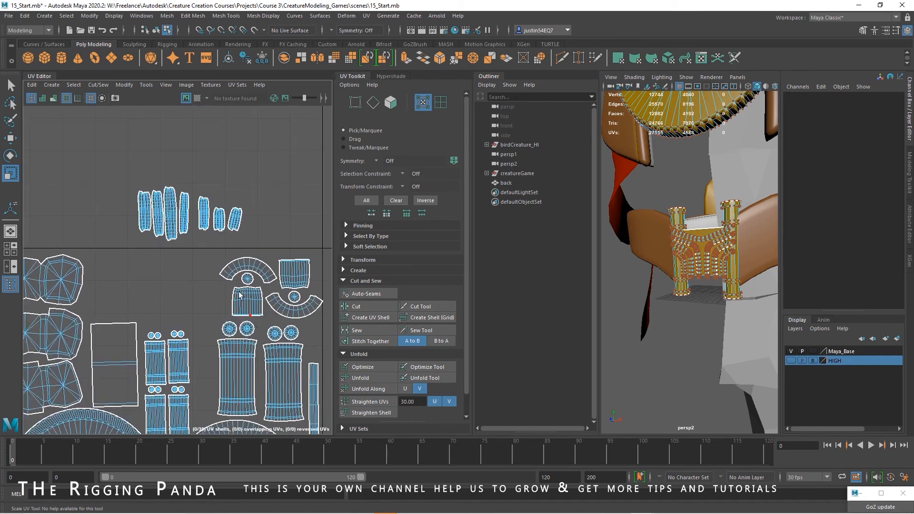
pyautogui.moveTo(125, 164); pyautogui.dragTo(264, 242)
pyautogui.press('w')
pyautogui.moveTo(194, 215); pyautogui.dragTo(158, 291)
pyautogui.press('r')
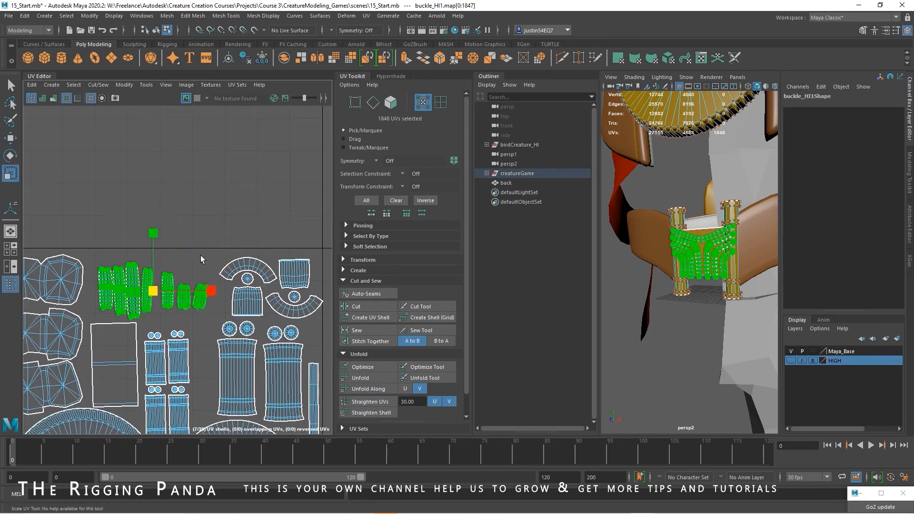
pyautogui.press('e')
pyautogui.moveTo(201, 255); pyautogui.dragTo(170, 293)
pyautogui.press('r')
pyautogui.click(251, 250)
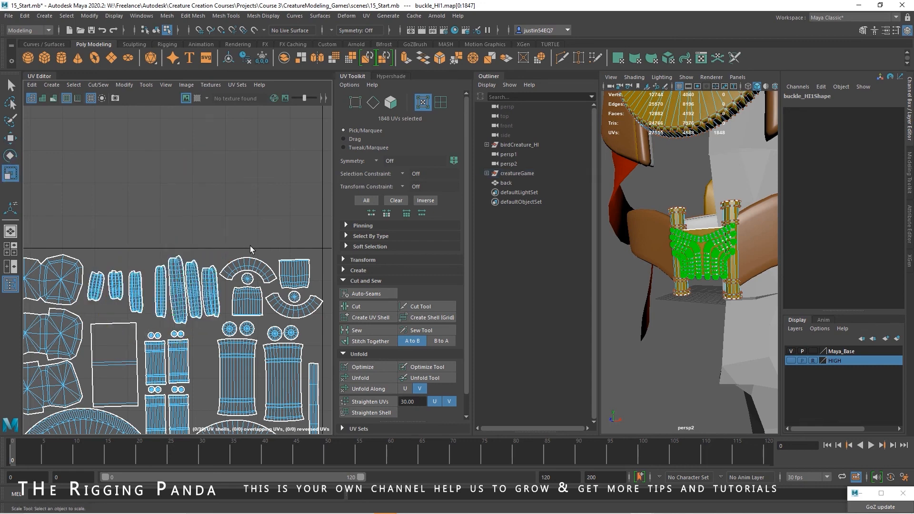
# Inspect the packed layout at the hook shells, the long strips and the tile borders for fit within the 0-1 tile.
pyautogui.keyDown('alt'); pyautogui.moveTo(300, 295); pyautogui.dragTo(261, 347, button='right'); pyautogui.keyUp('alt')
pyautogui.keyDown('alt'); pyautogui.moveTo(260, 350); pyautogui.dragTo(175, 278, button='middle'); pyautogui.keyUp('alt')
pyautogui.keyDown('alt'); pyautogui.moveTo(226, 285); pyautogui.dragTo(417, 325, button='right'); pyautogui.keyUp('alt')
pyautogui.keyDown('alt'); pyautogui.moveTo(270, 231); pyautogui.dragTo(249, 263, button='middle'); pyautogui.keyUp('alt')
pyautogui.keyDown('alt'); pyautogui.moveTo(249, 263); pyautogui.dragTo(342, 290, button='right'); pyautogui.keyUp('alt')
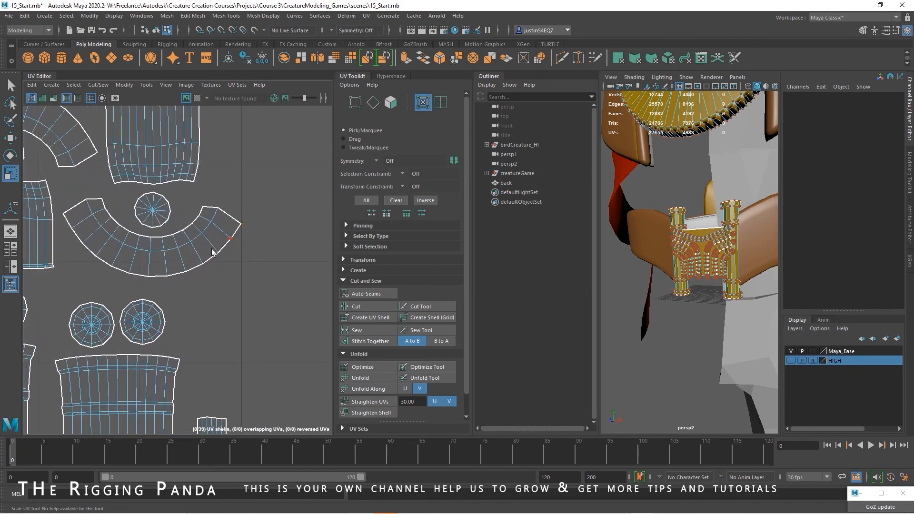
pyautogui.click(178, 257)
pyautogui.press('w')
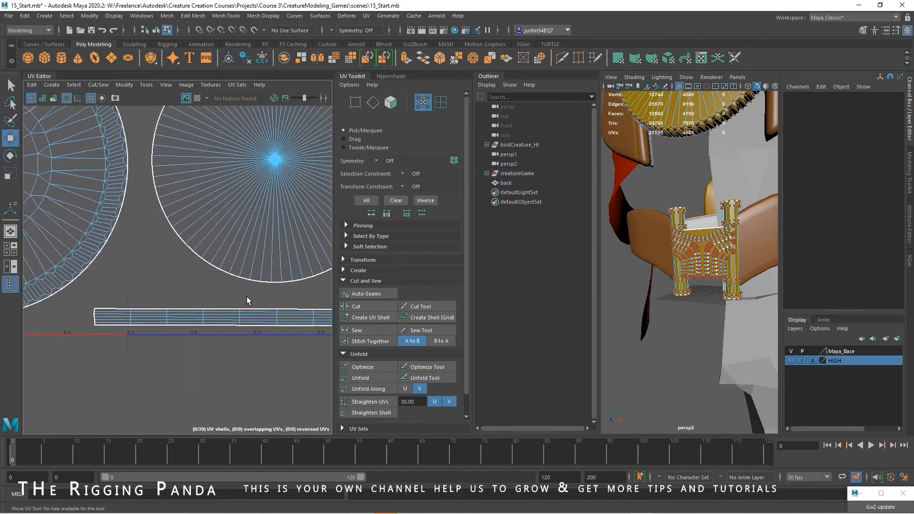
pyautogui.keyDown('alt'); pyautogui.moveTo(247, 300); pyautogui.dragTo(30, 303, button='middle'); pyautogui.keyUp('alt')
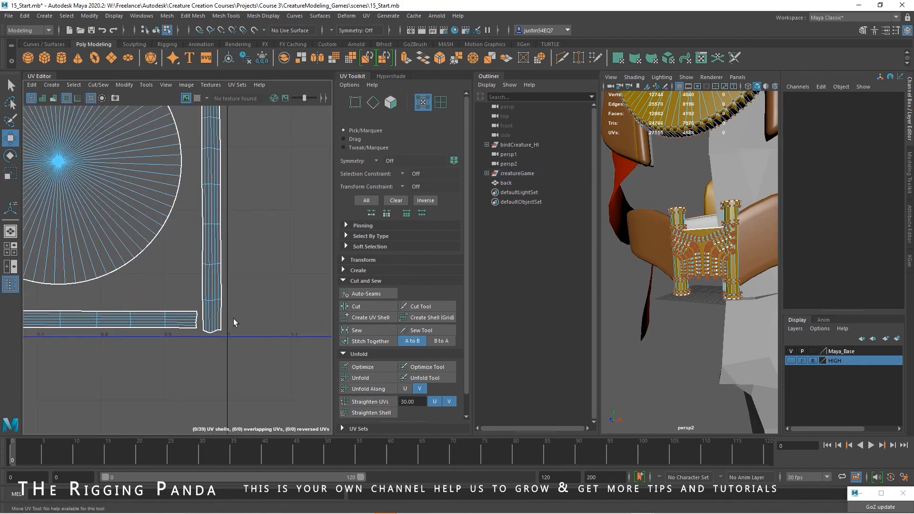
pyautogui.keyDown('alt'); pyautogui.moveTo(249, 314); pyautogui.dragTo(41, 288, button='right'); pyautogui.keyUp('alt')
pyautogui.keyDown('alt'); pyautogui.moveTo(161, 272); pyautogui.dragTo(136, 307, button='middle'); pyautogui.keyUp('alt')
pyautogui.keyDown('alt'); pyautogui.moveTo(215, 313); pyautogui.dragTo(114, 257, button='right'); pyautogui.keyUp('alt')
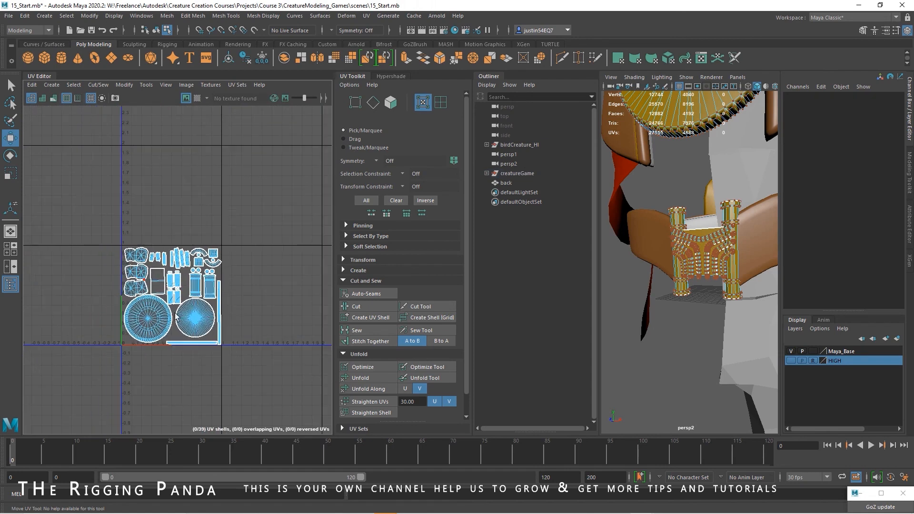
# Return to object selection, expand the creatureGame group and hide the finished ornament meshes.
pyautogui.click(156, 30)
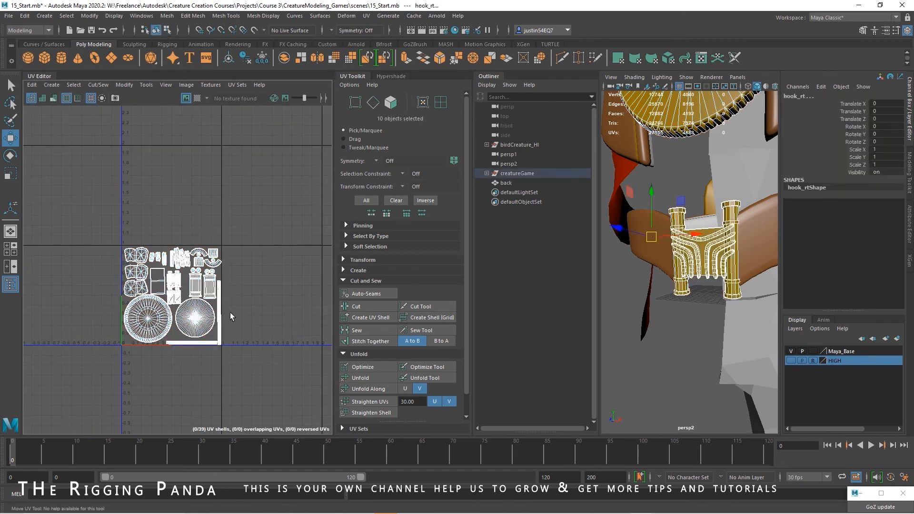
pyautogui.keyDown('alt'); pyautogui.moveTo(722, 289); pyautogui.dragTo(621, 298, button='right'); pyautogui.keyUp('alt')
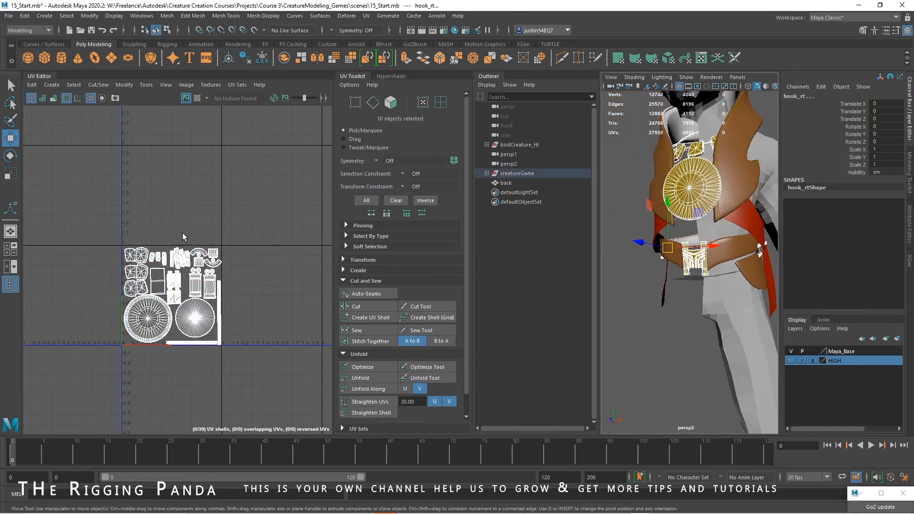
pyautogui.click(487, 173)
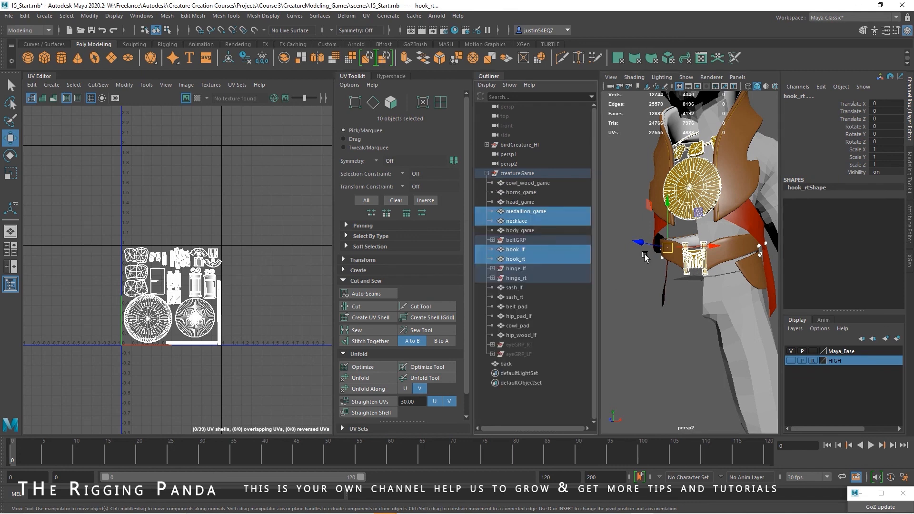
pyautogui.hotkey('ctrl', 'h')
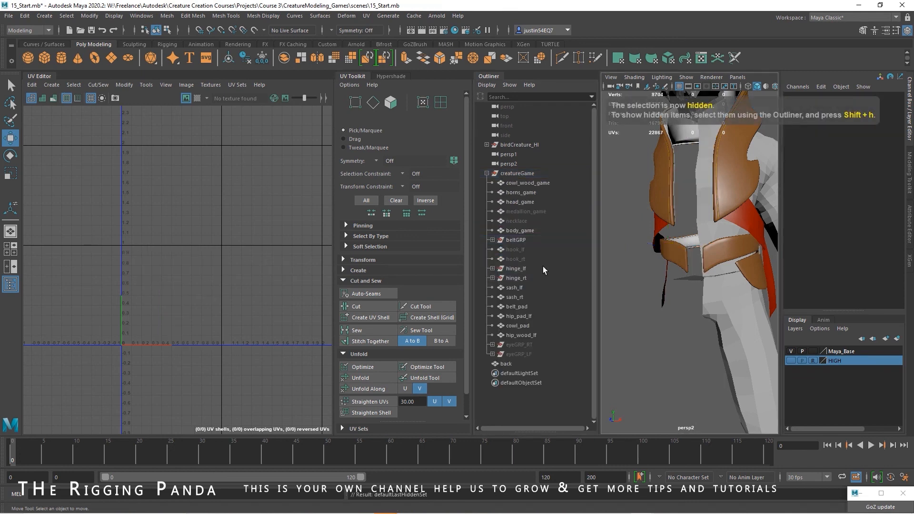
# Select the body_game mesh and display its existing UVs while viewing the creature's whole body from the side.
pyautogui.keyDown('alt'); pyautogui.moveTo(663, 292); pyautogui.dragTo(674, 309); pyautogui.keyUp('alt')
pyautogui.scroll(-4, 673, 302)
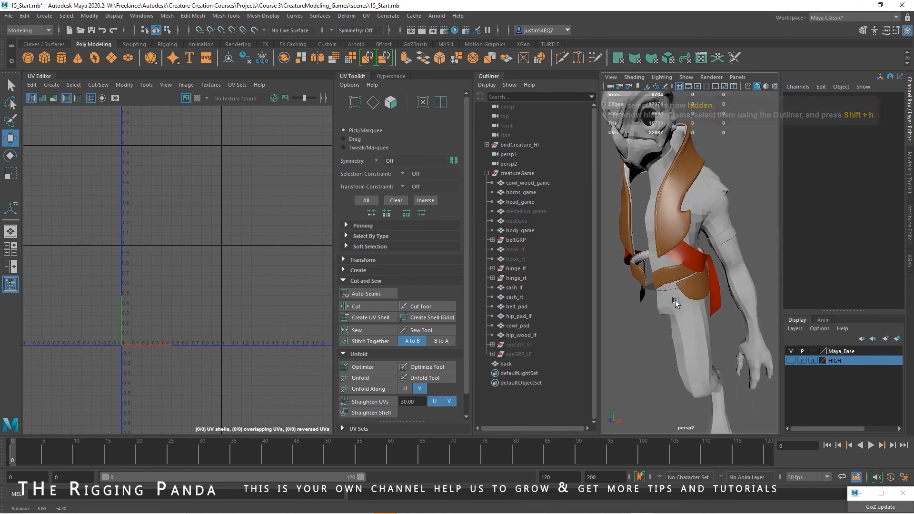
pyautogui.keyDown('alt'); pyautogui.moveTo(675, 302); pyautogui.dragTo(689, 325, button='middle'); pyautogui.keyUp('alt')
pyautogui.keyDown('alt'); pyautogui.moveTo(688, 322); pyautogui.dragTo(678, 320, button='right'); pyautogui.keyUp('alt')
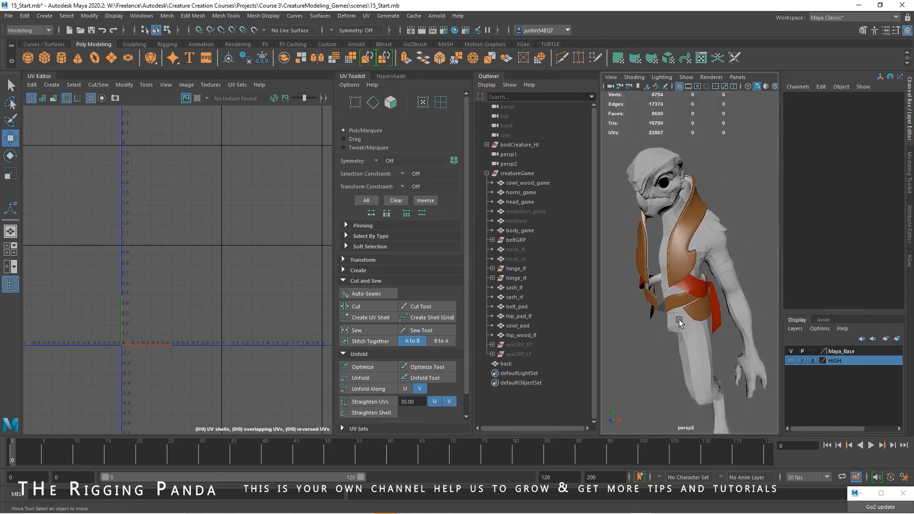
pyautogui.click(707, 246)
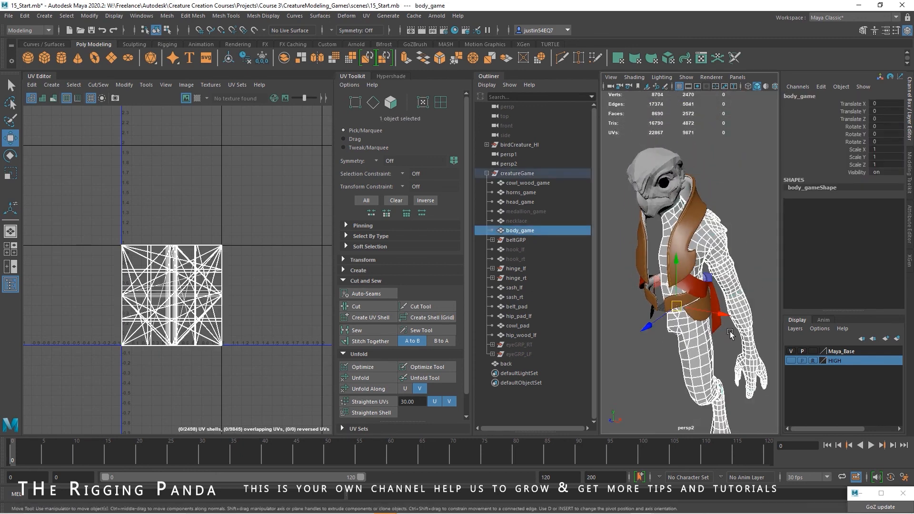
pyautogui.keyDown('alt'); pyautogui.moveTo(752, 264); pyautogui.dragTo(723, 248); pyautogui.keyUp('alt')
pyautogui.click(723, 248)
pyautogui.click(697, 264)
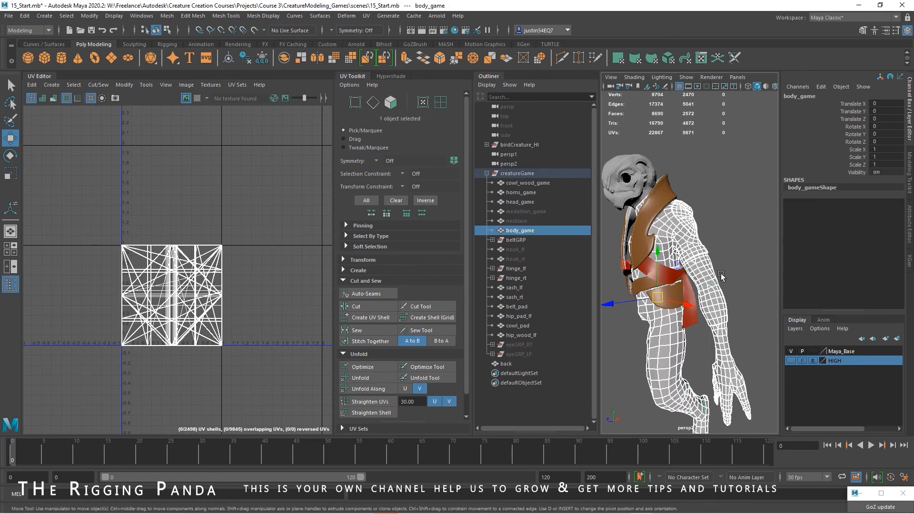
pyautogui.keyDown('alt'); pyautogui.moveTo(700, 256); pyautogui.dragTo(711, 276); pyautogui.keyUp('alt')
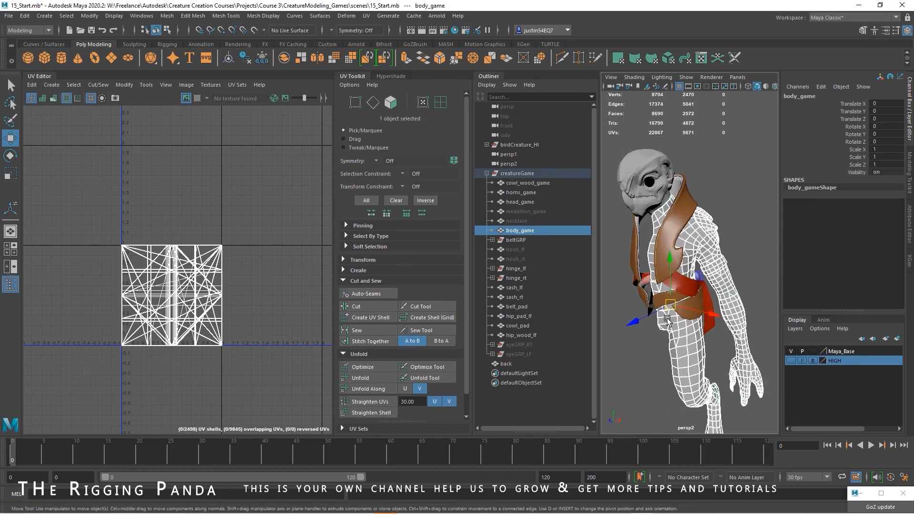